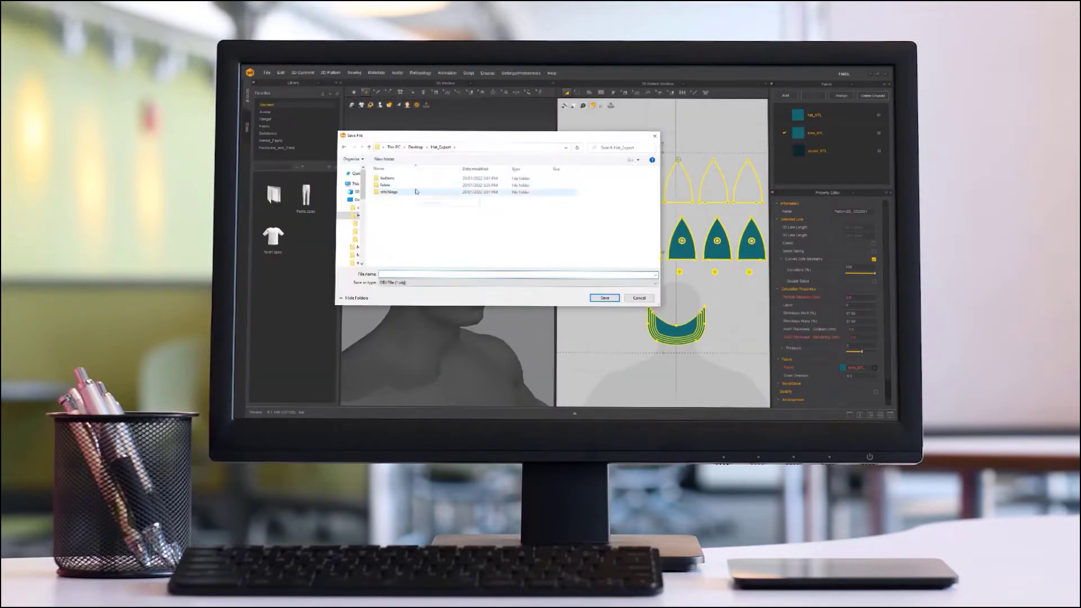
Export the cap garment as an OBJ into the stitching folder.
{"action": "double_click", "coordinate": [416, 191]}
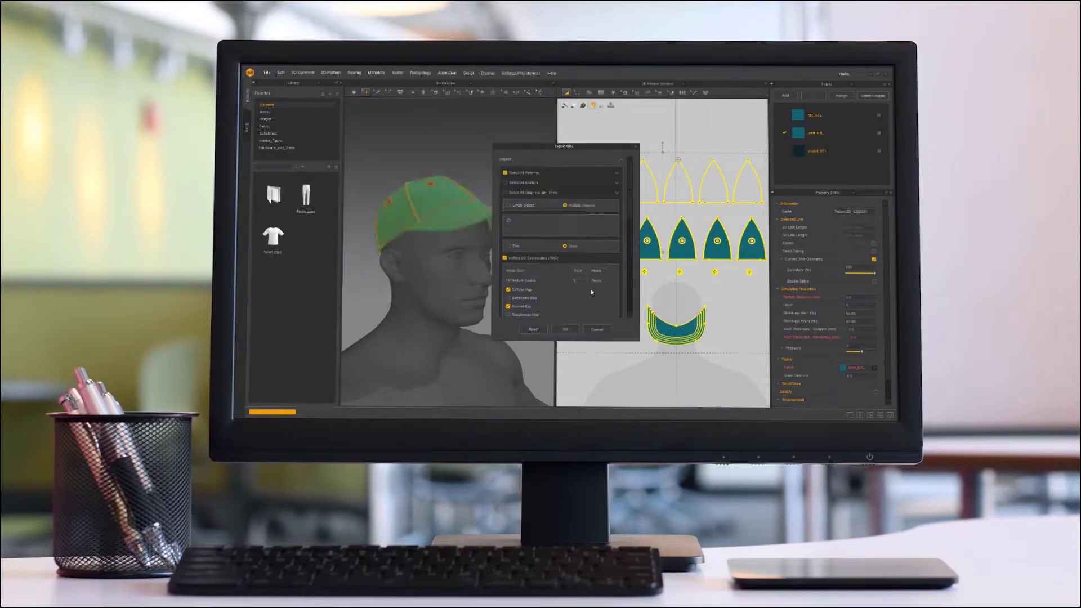
{"action": "left_click", "coordinate": [565, 329]}
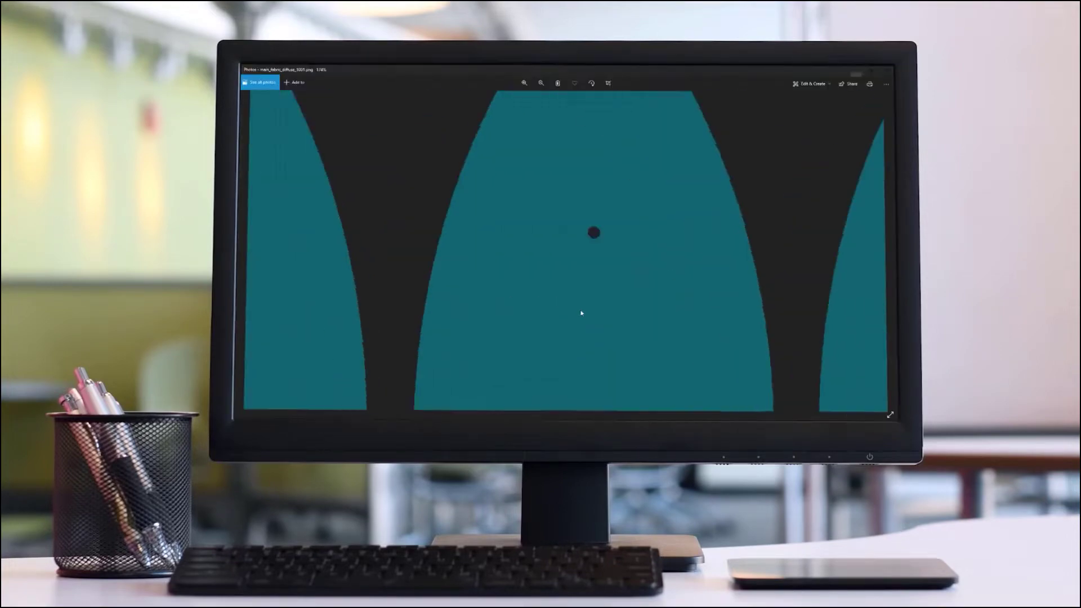
{"action": "left_click", "coordinate": [852, 85]}
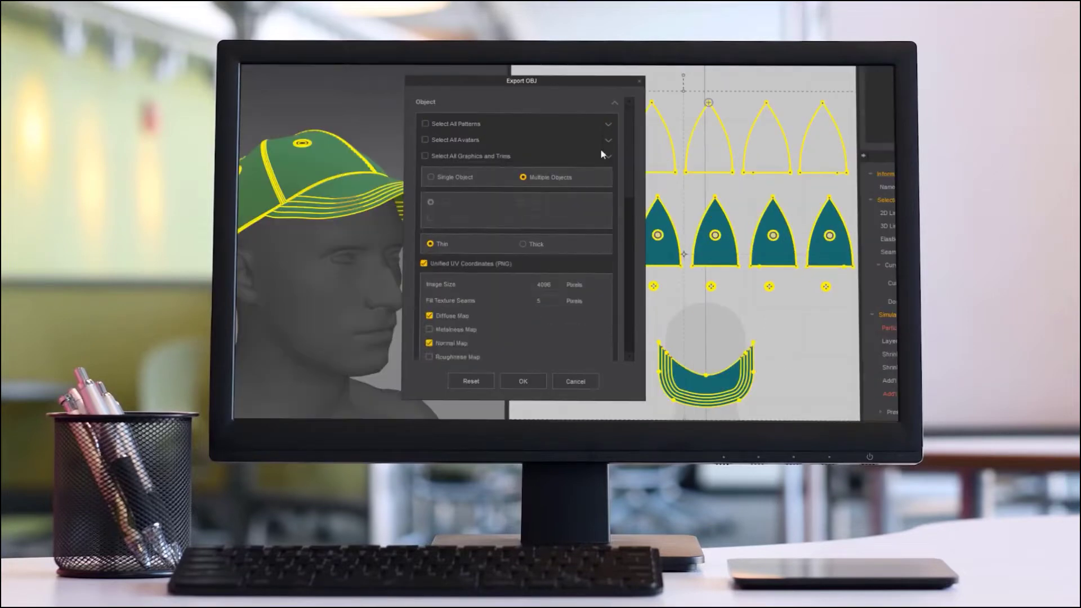
Export the topstitches as a single thick OBJ, then select the cap's main fabric piece.
{"action": "left_click", "coordinate": [608, 156]}
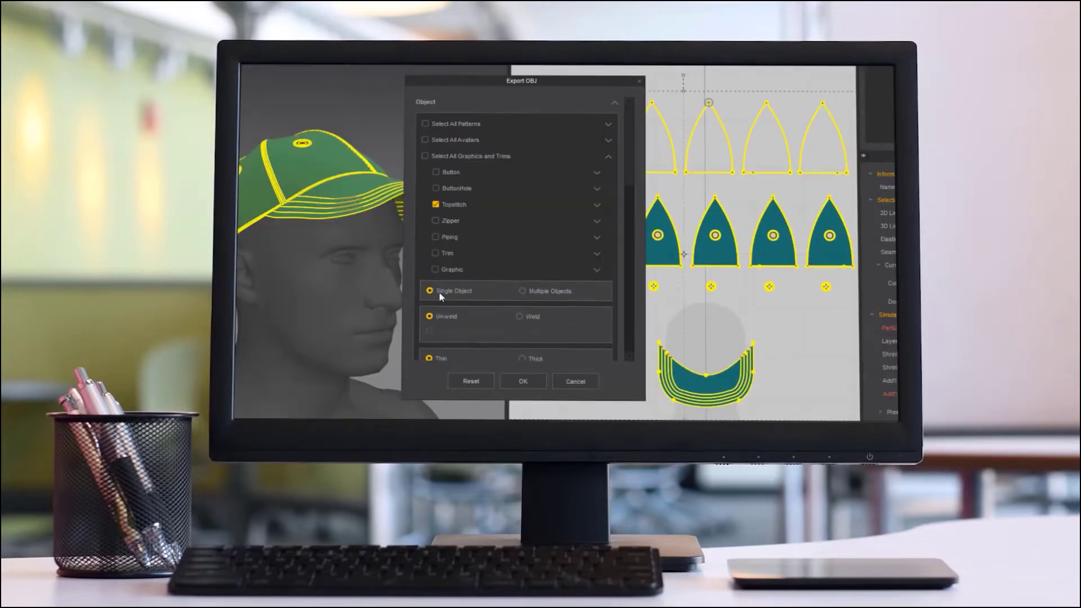
{"action": "scroll", "coordinate": [596, 228], "scroll_direction": "down", "scroll_amount": 3}
{"action": "left_click", "coordinate": [523, 252]}
{"action": "scroll", "coordinate": [630, 178], "scroll_direction": "up", "scroll_amount": 3}
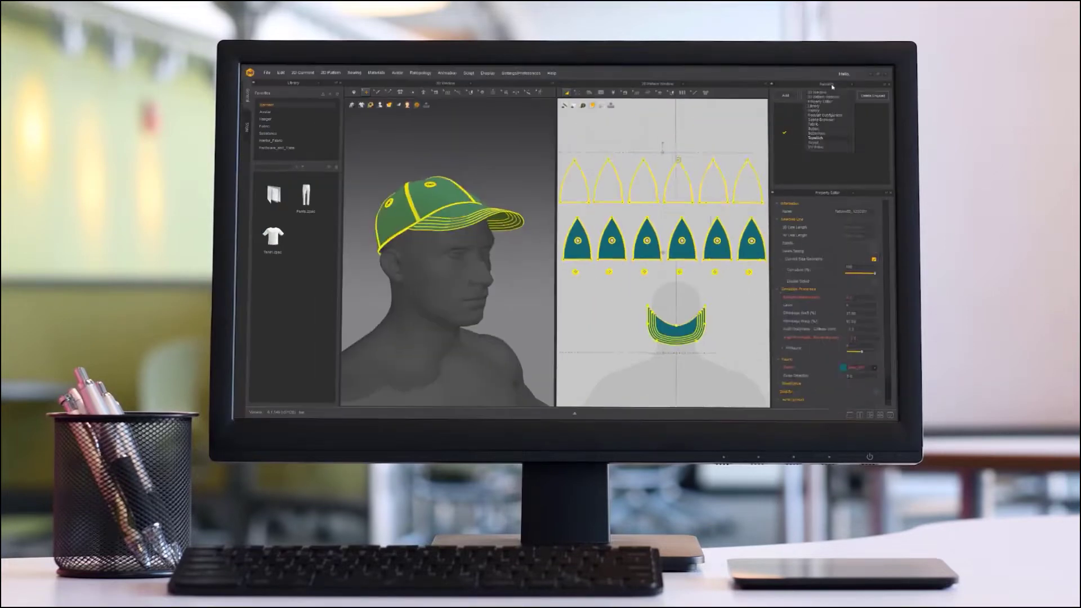
{"action": "left_click", "coordinate": [336, 147]}
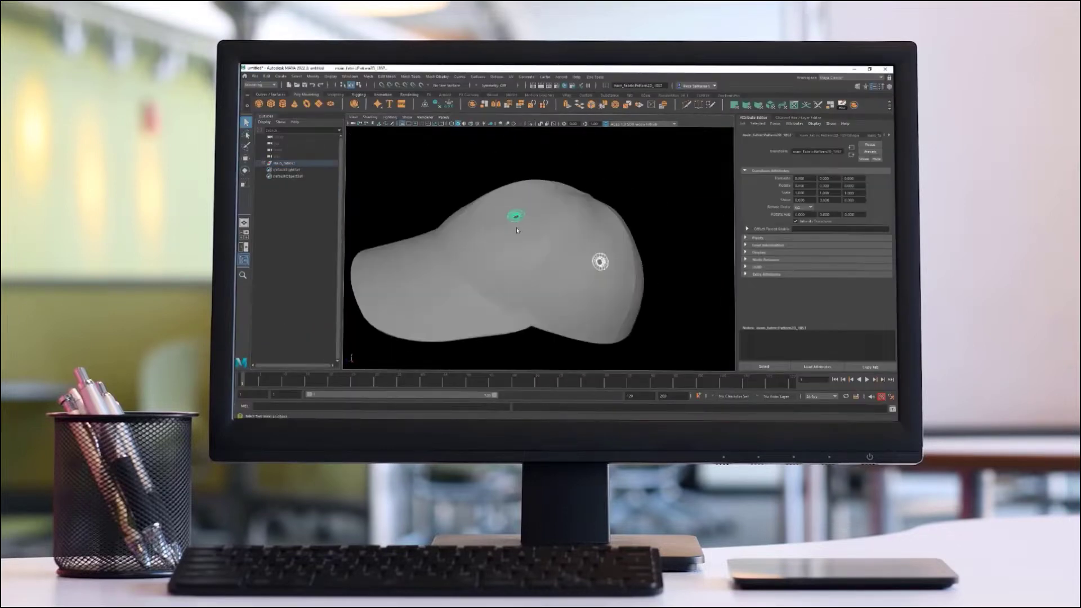
{"action": "left_click", "coordinate": [284, 163]}
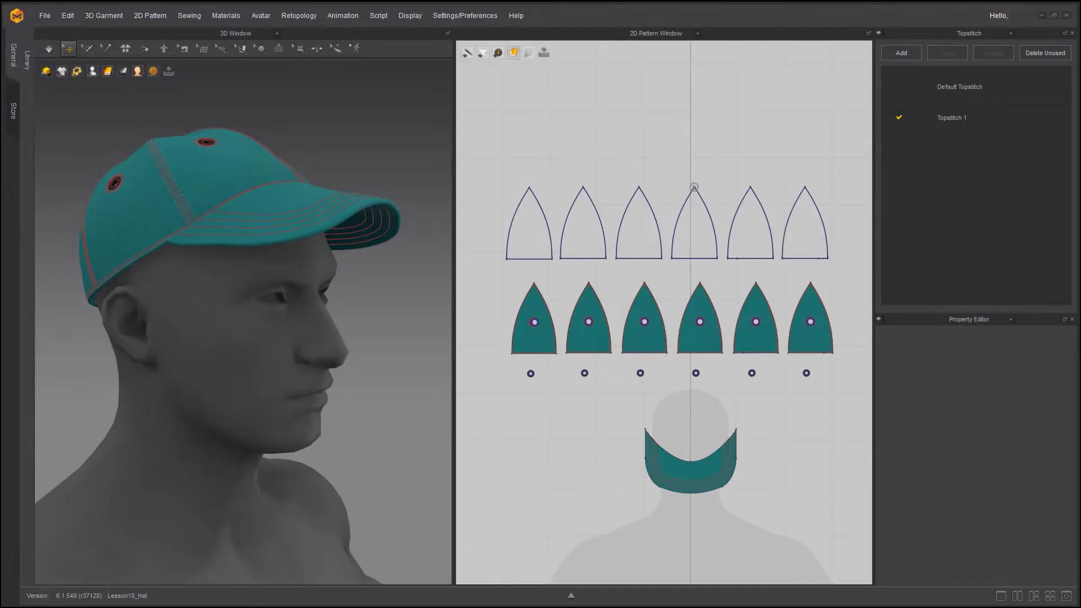
Switch the 2D pattern window to UV Editor and set the 3D surface display to Mesh.
{"action": "left_click", "coordinate": [698, 34]}
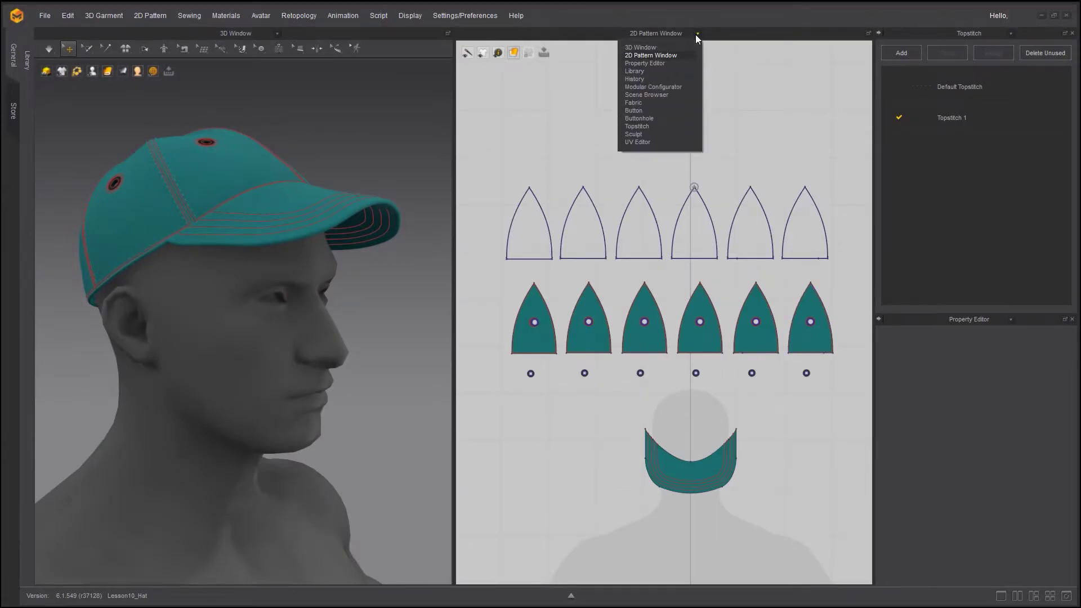
{"action": "left_click", "coordinate": [640, 142]}
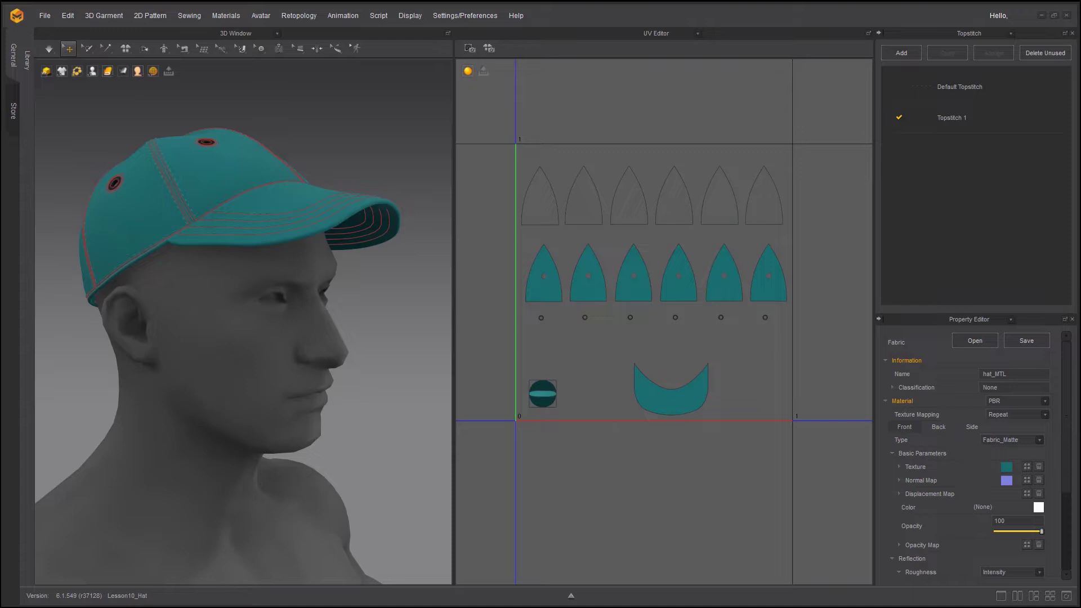
{"action": "mouse_move", "coordinate": [90, 74]}
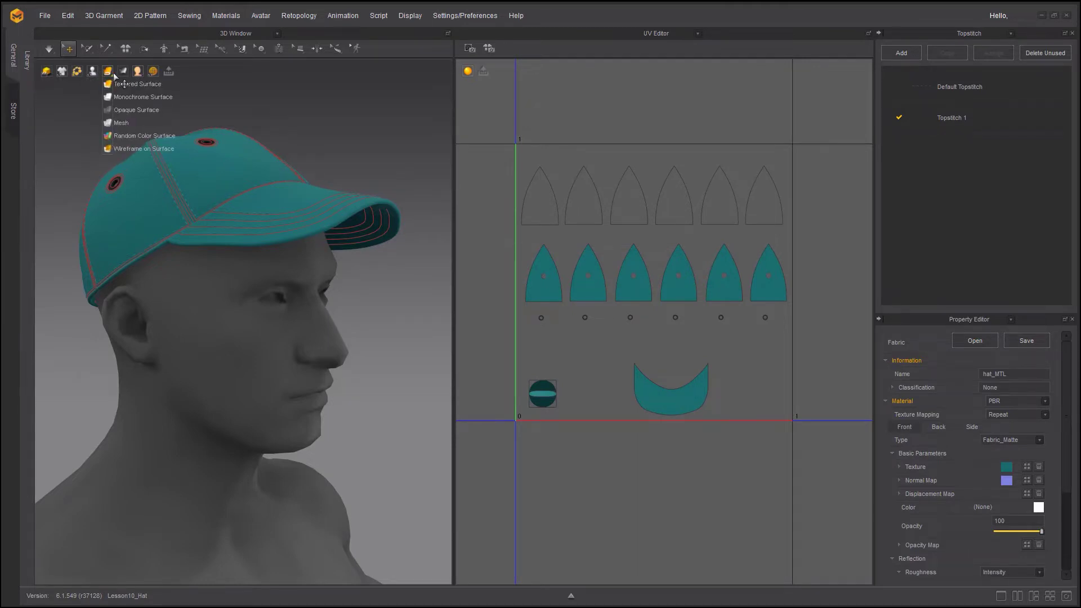
{"action": "left_click", "coordinate": [121, 123]}
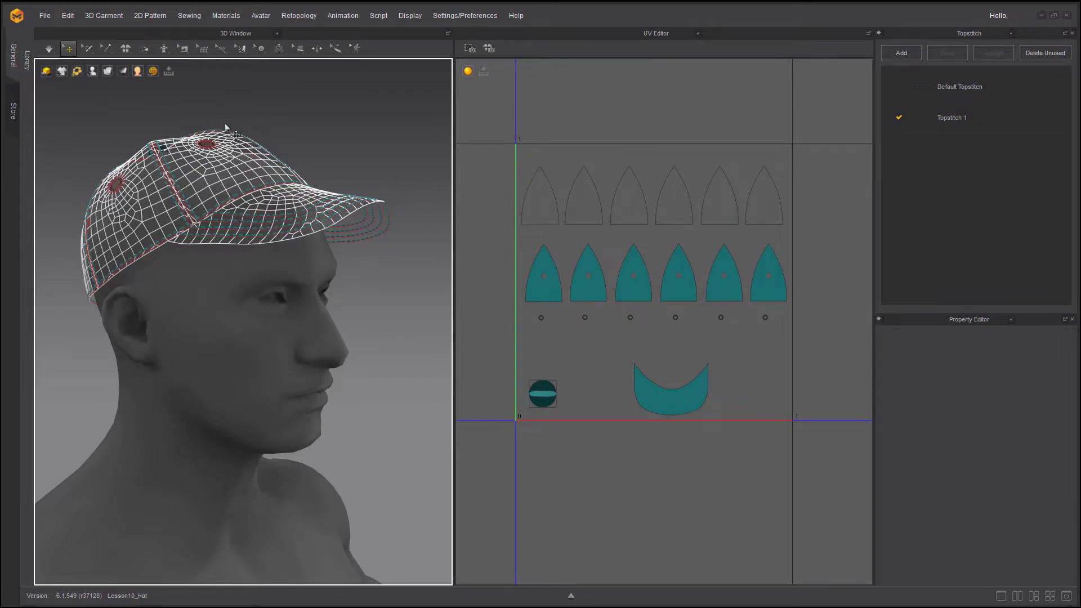
{"action": "left_click", "coordinate": [455, 16]}
{"action": "left_click", "coordinate": [452, 67]}
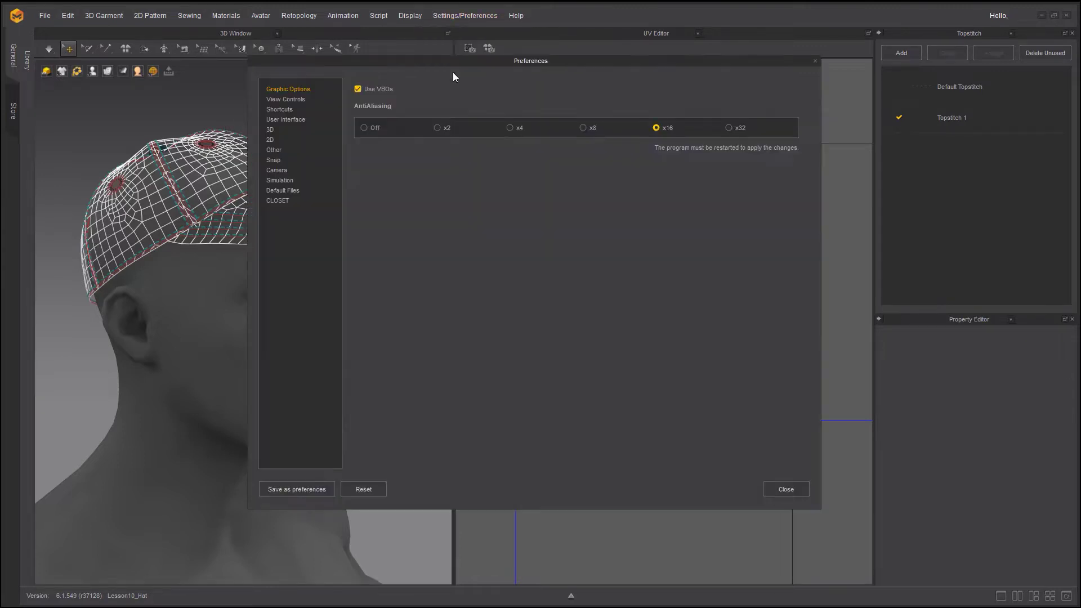
{"action": "left_click", "coordinate": [289, 131]}
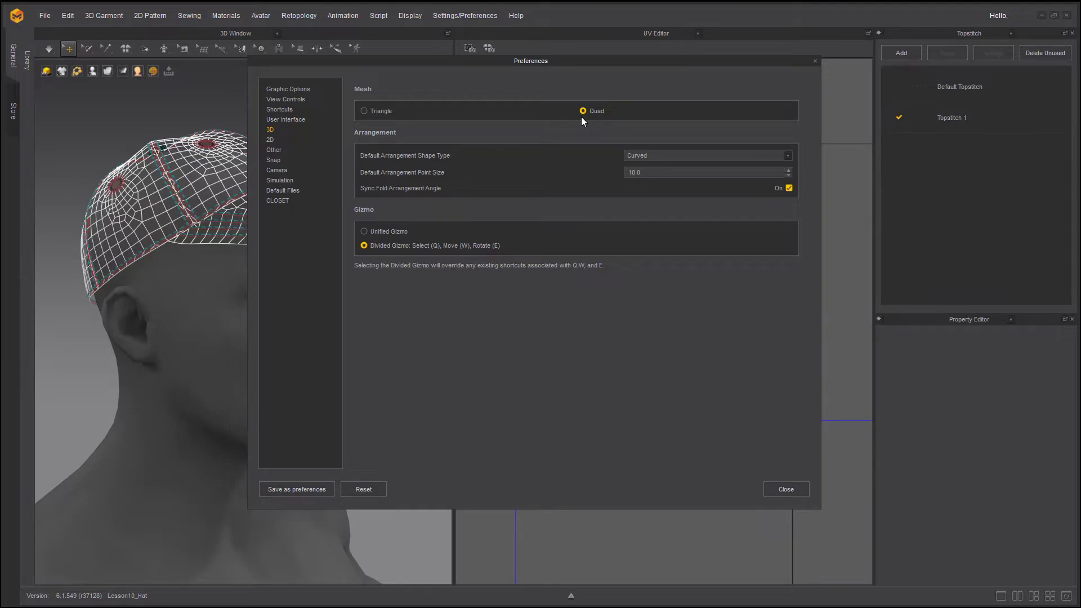
{"action": "left_click", "coordinate": [782, 489]}
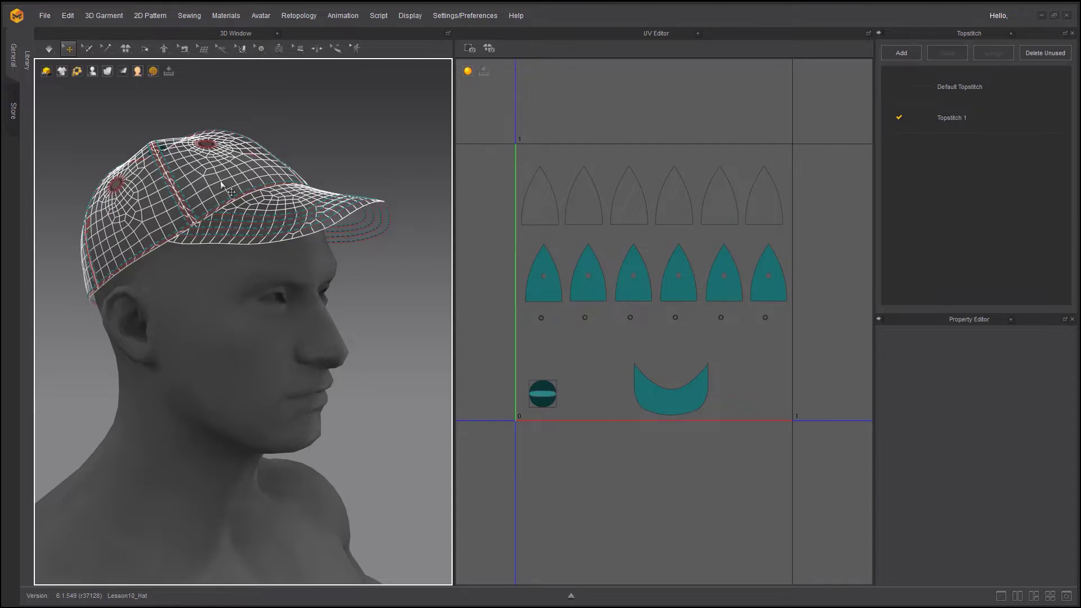
Set the 3D window back to Textured Surface display.
{"action": "left_click", "coordinate": [107, 72]}
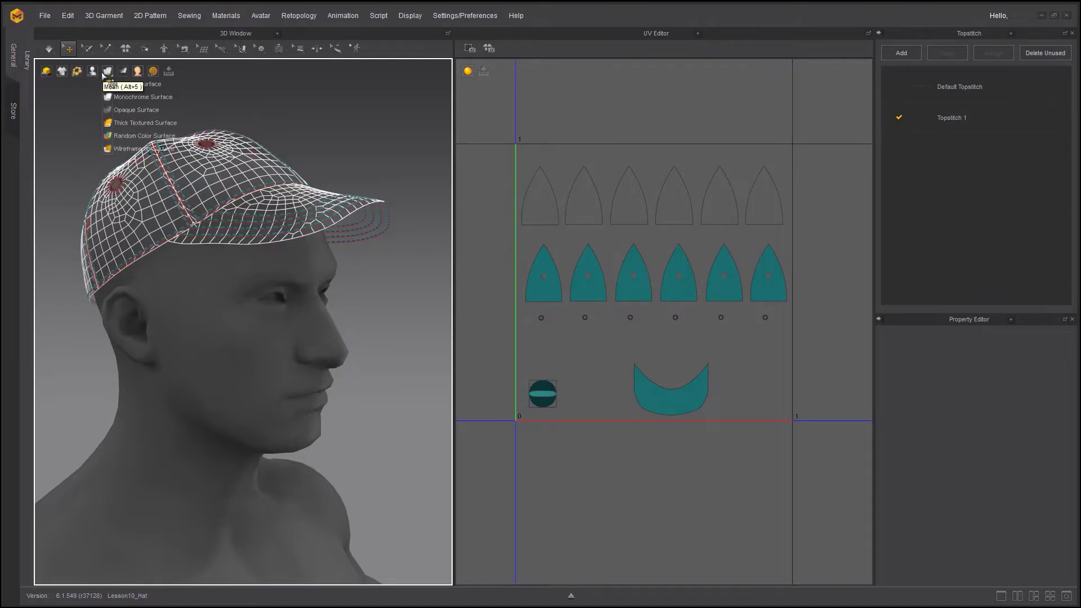
{"action": "left_click", "coordinate": [128, 124]}
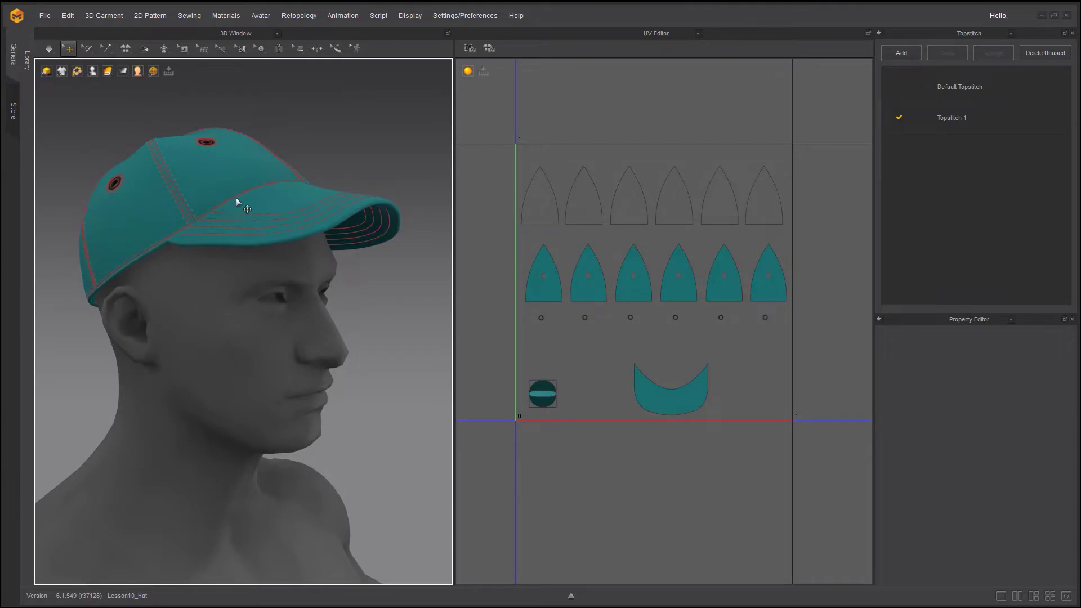
{"action": "left_click", "coordinate": [61, 16]}
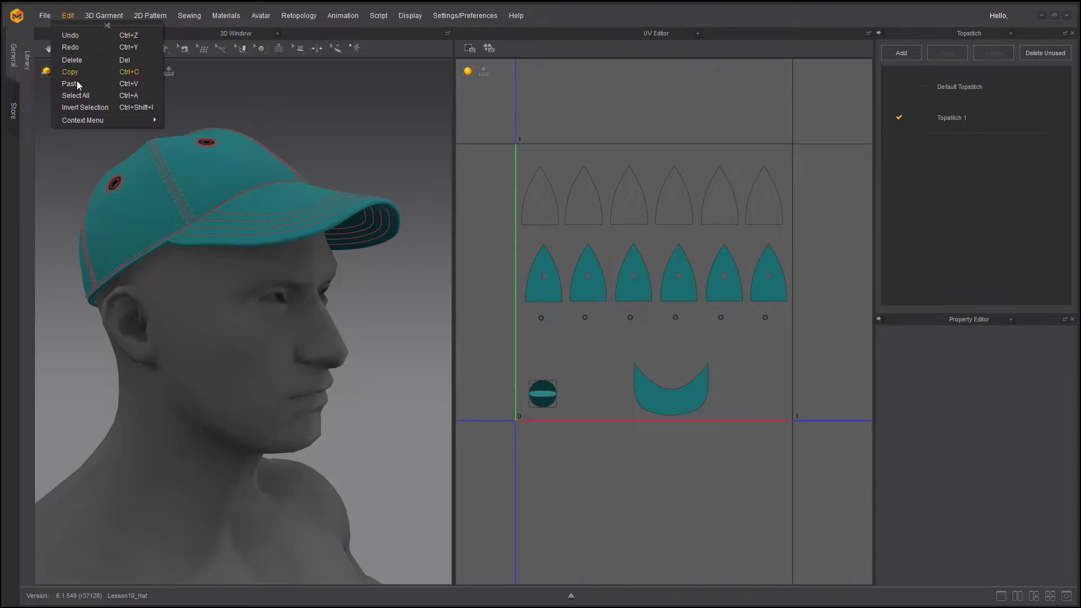
{"action": "mouse_move", "coordinate": [87, 119]}
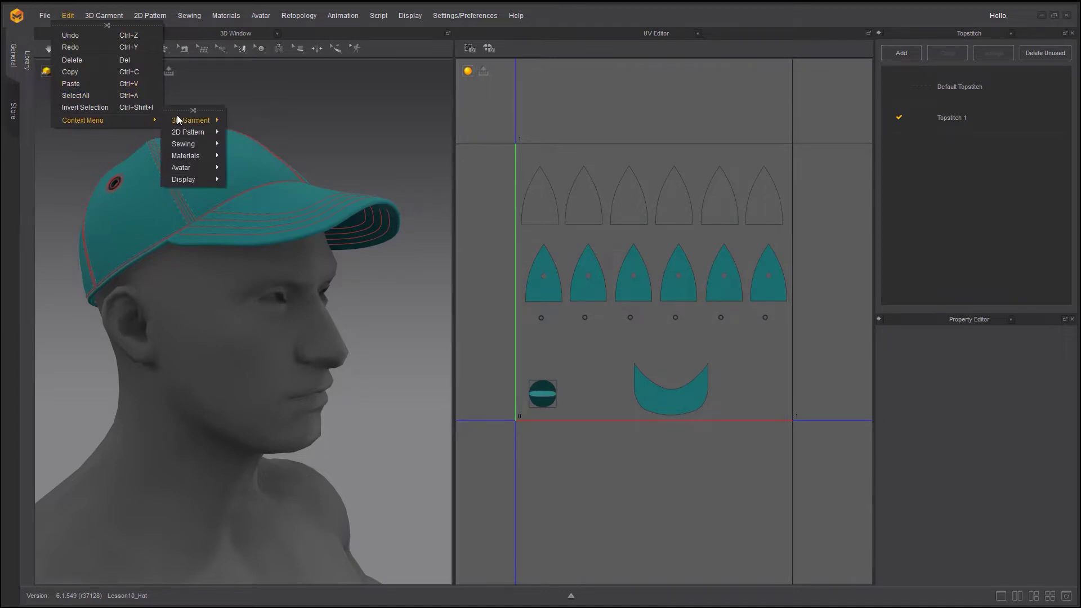
{"action": "mouse_move", "coordinate": [188, 119]}
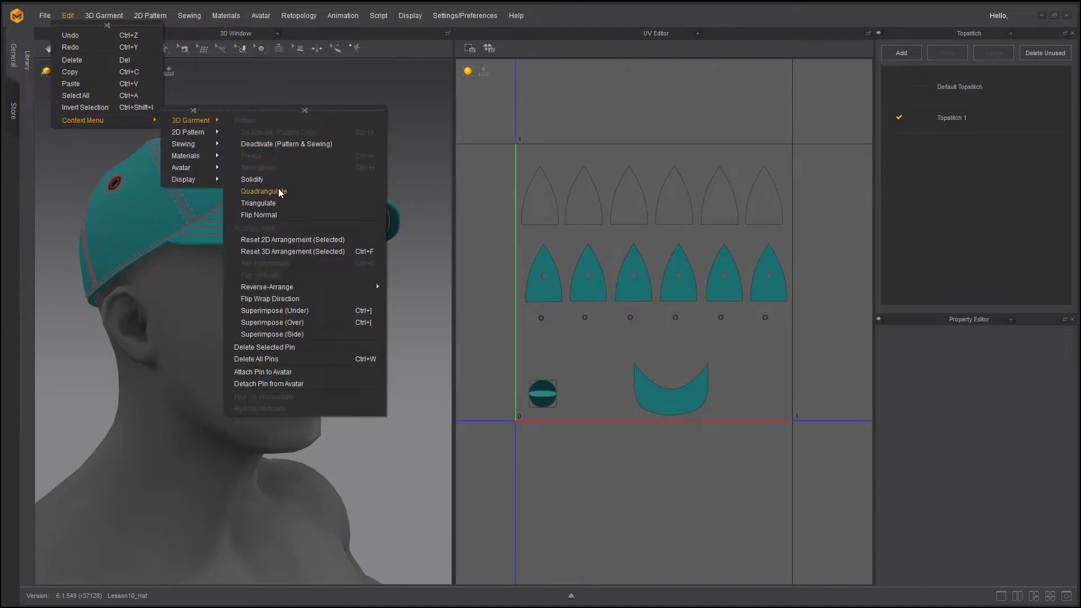
Select all six crown panels and the visor in the UV layout.
{"action": "left_click", "coordinate": [507, 307]}
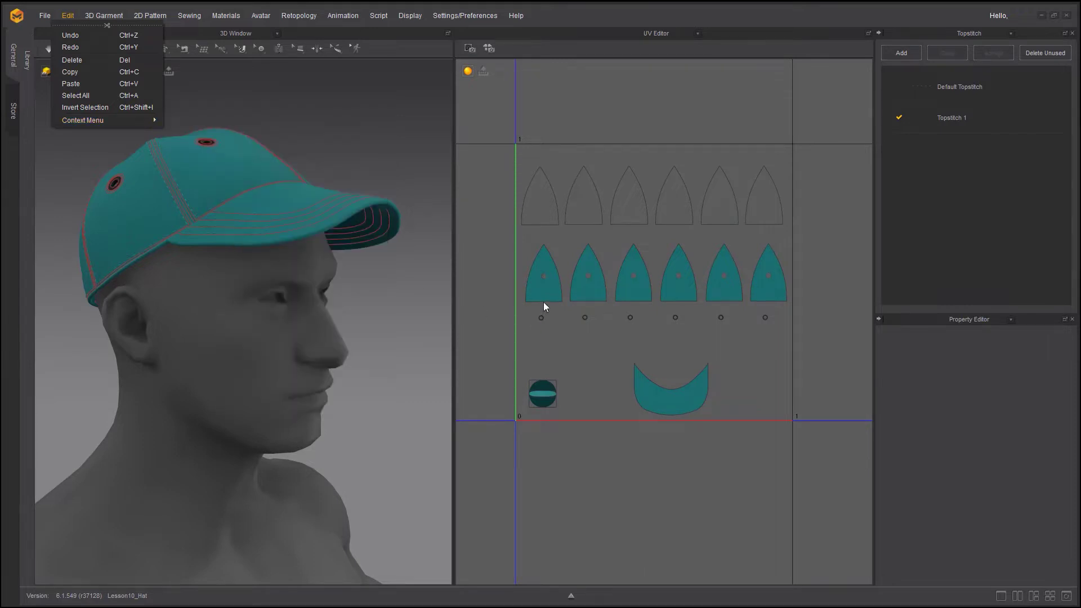
{"action": "left_click", "coordinate": [543, 293]}
{"action": "left_click", "coordinate": [589, 292], "text": "shift"}
{"action": "left_click", "coordinate": [645, 294], "text": "shift"}
{"action": "left_click", "coordinate": [681, 293], "text": "shift"}
{"action": "left_click", "coordinate": [730, 294], "text": "shift"}
{"action": "left_click", "coordinate": [772, 289], "text": "shift"}
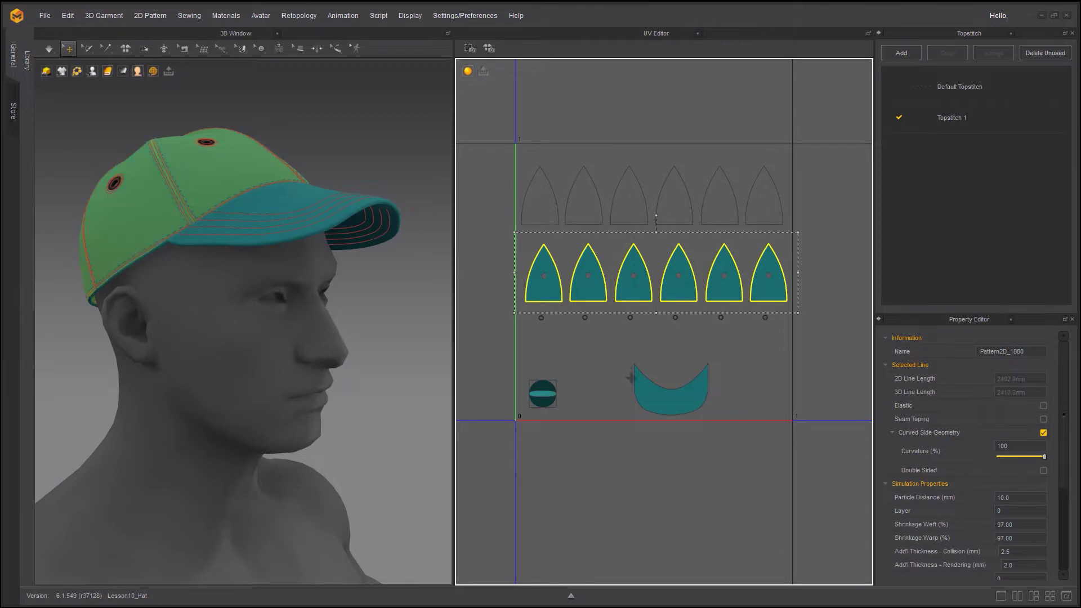
{"action": "left_click", "coordinate": [651, 401], "text": "shift"}
Quadrangulate the selected patterns' 3D garment mesh.
{"action": "left_click", "coordinate": [69, 17]}
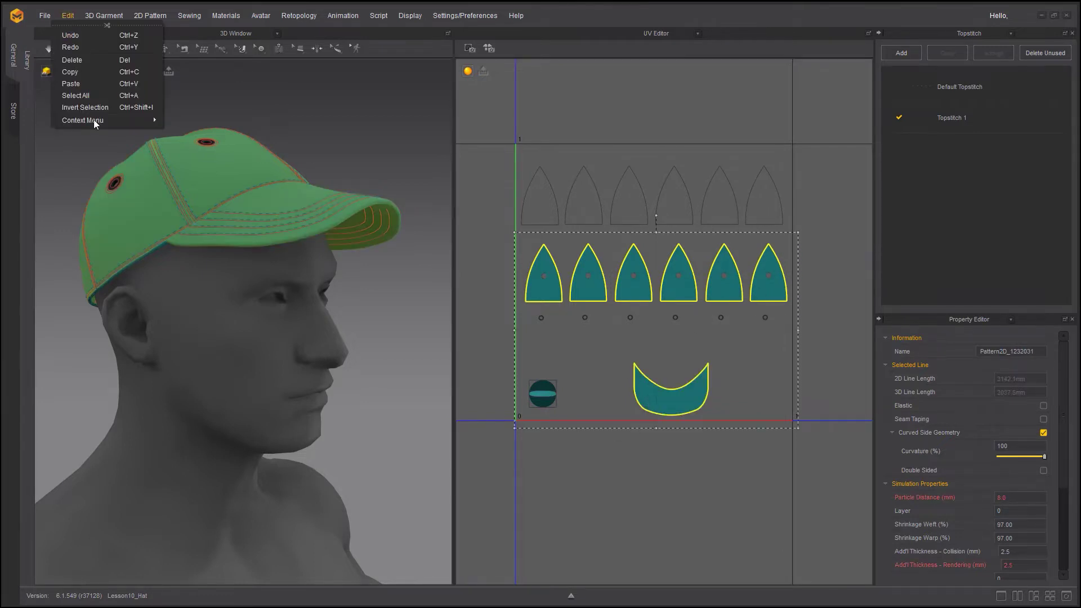
{"action": "mouse_move", "coordinate": [94, 122]}
{"action": "mouse_move", "coordinate": [198, 120]}
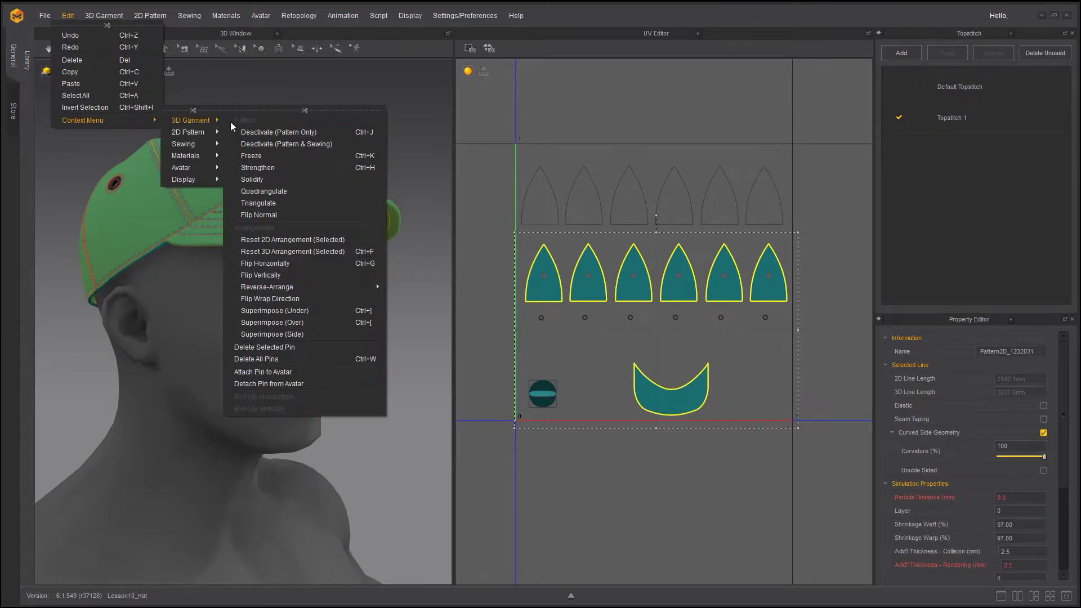
{"action": "left_click", "coordinate": [261, 192]}
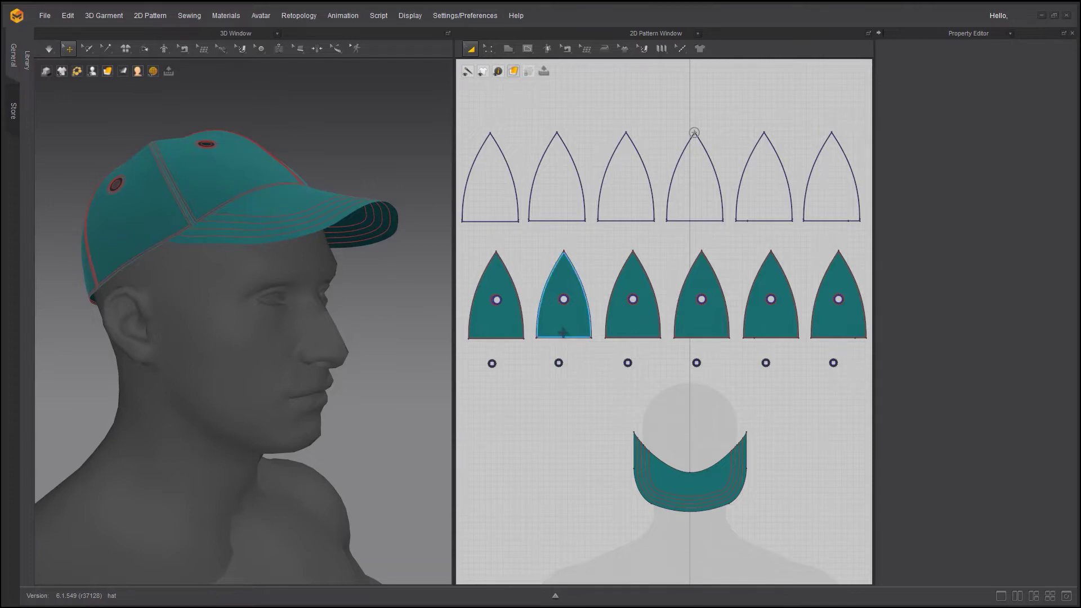
Show the topstitch list and confirm Topstitch 1's type is Texture.
{"action": "left_click", "coordinate": [974, 35]}
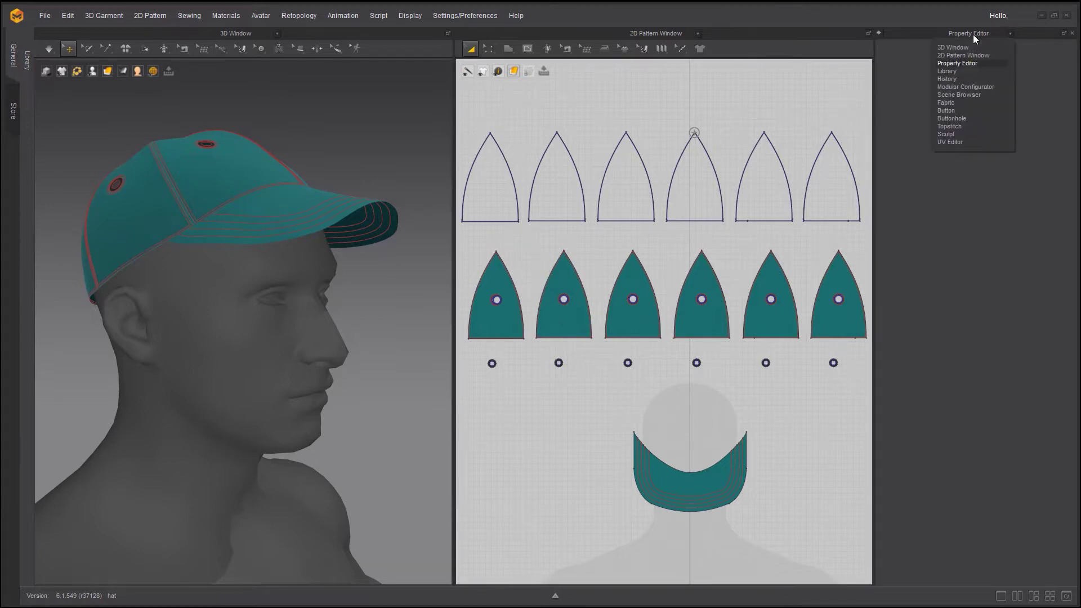
{"action": "left_click", "coordinate": [956, 125]}
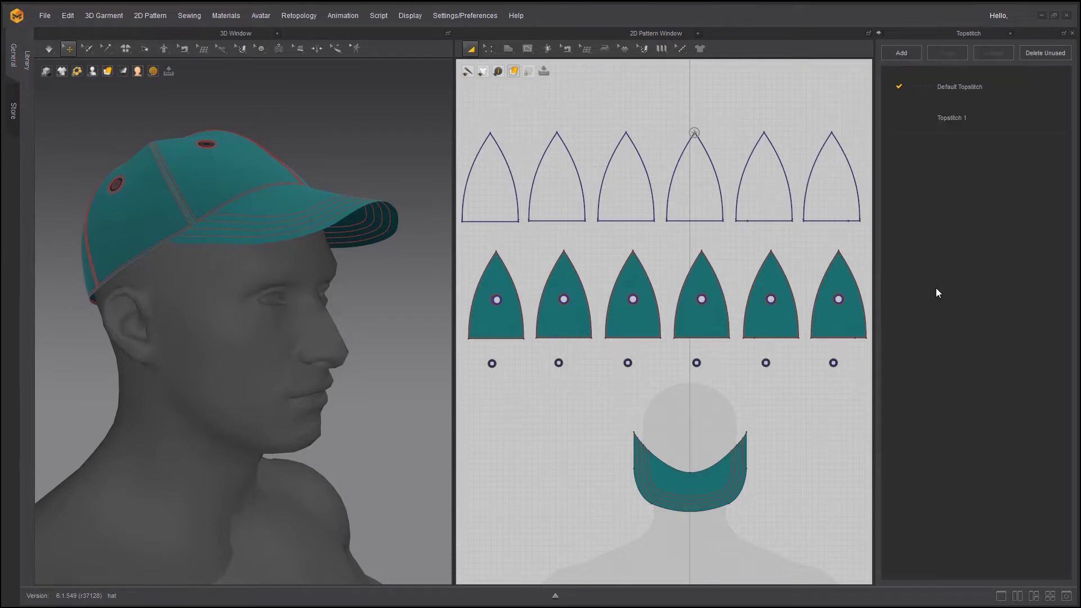
{"action": "left_click", "coordinate": [956, 125]}
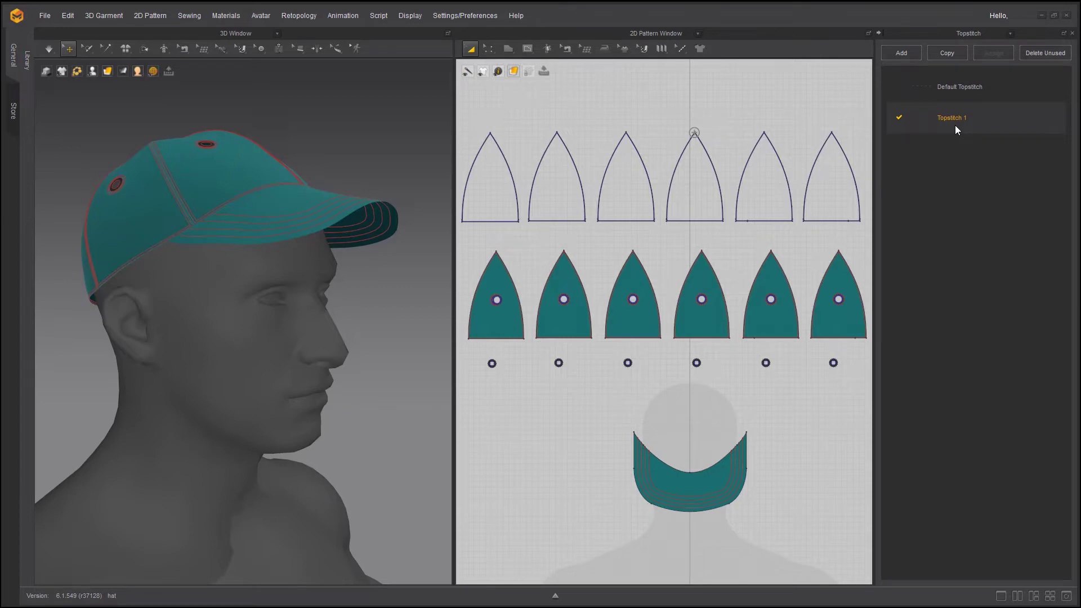
{"action": "left_click", "coordinate": [1066, 596]}
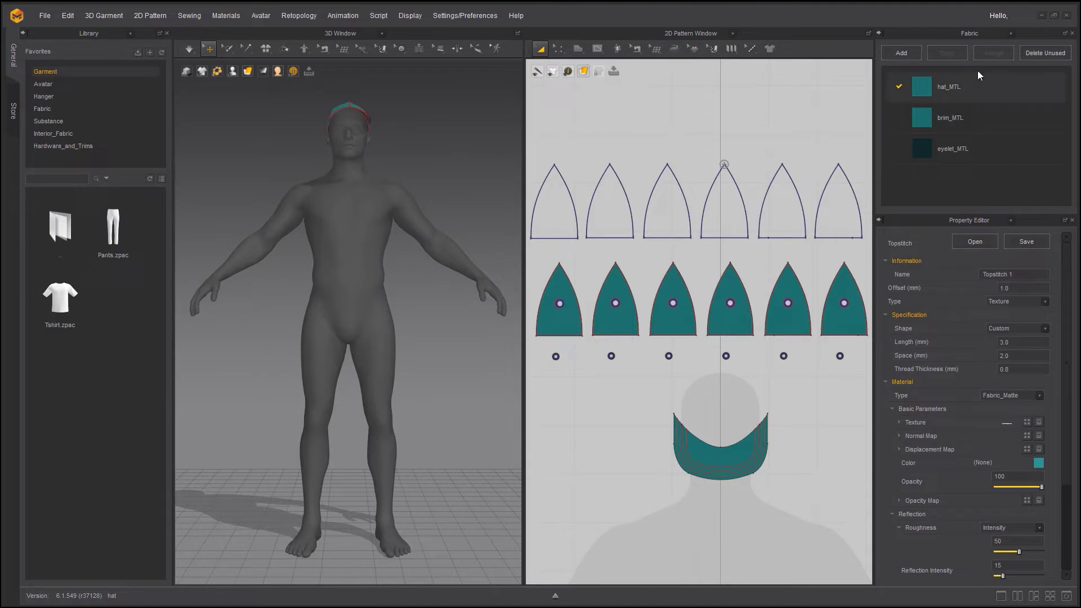
{"action": "left_click", "coordinate": [979, 33]}
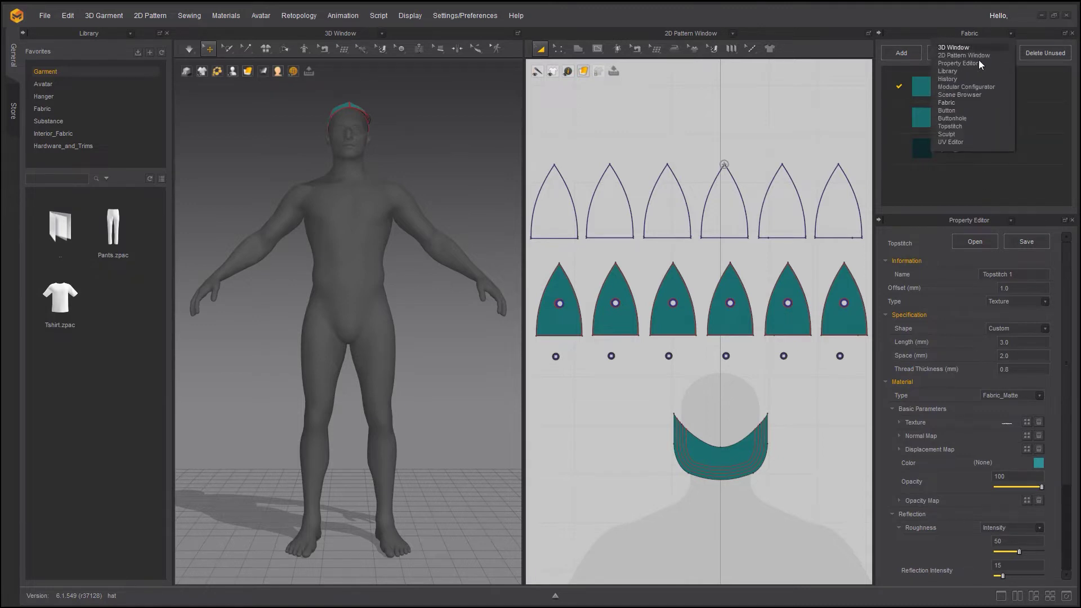
{"action": "left_click", "coordinate": [965, 126]}
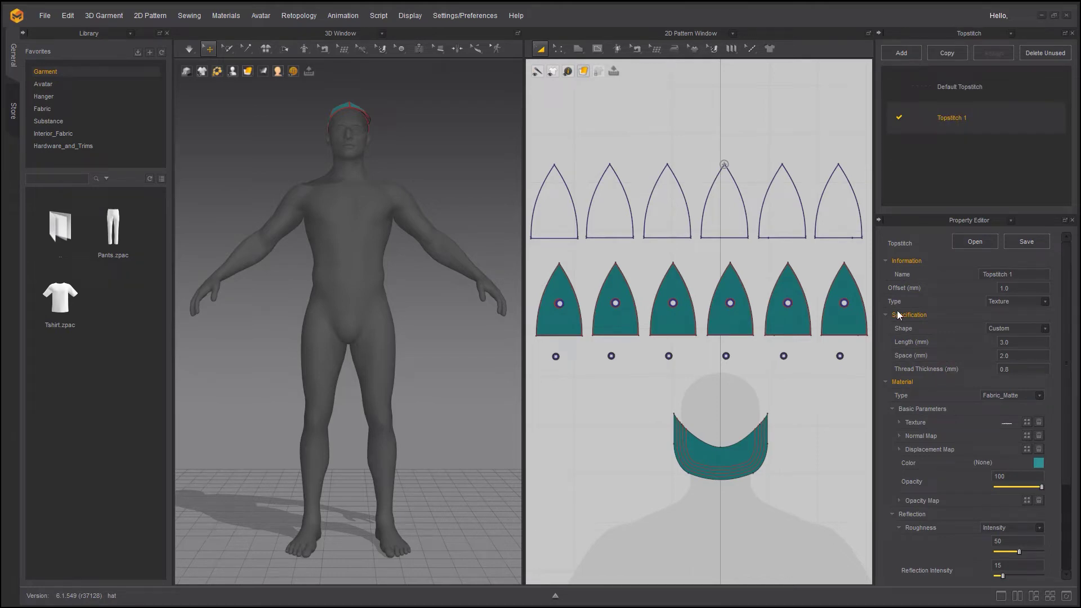
{"action": "left_click", "coordinate": [997, 303]}
{"action": "left_click", "coordinate": [1009, 317]}
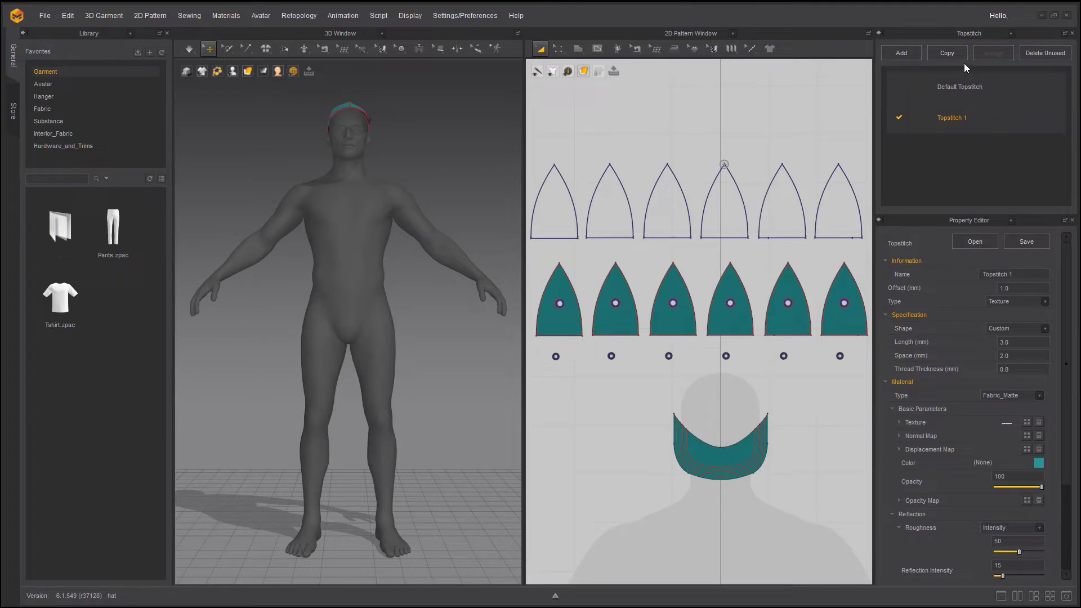
Return the side panel to the fabric list and select brim_MTL.
{"action": "left_click", "coordinate": [977, 33]}
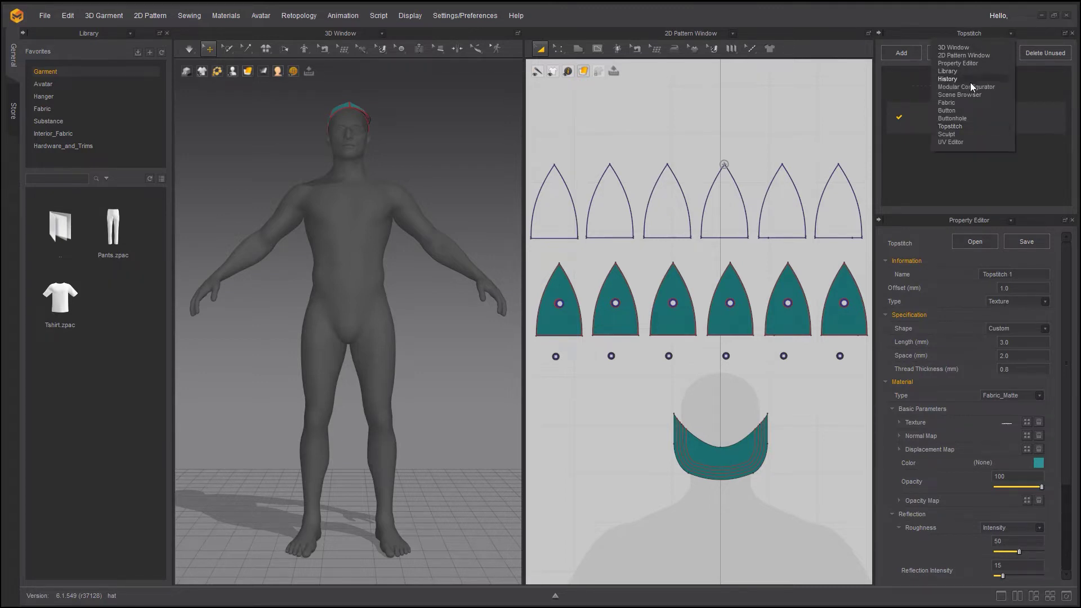
{"action": "left_click", "coordinate": [971, 103]}
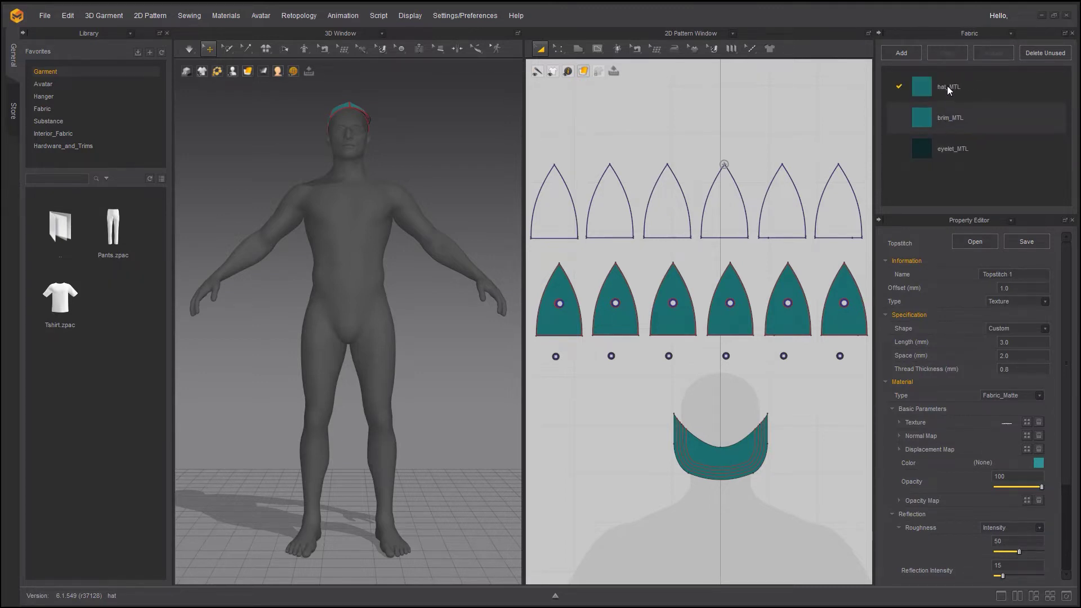
{"action": "left_click", "coordinate": [951, 118]}
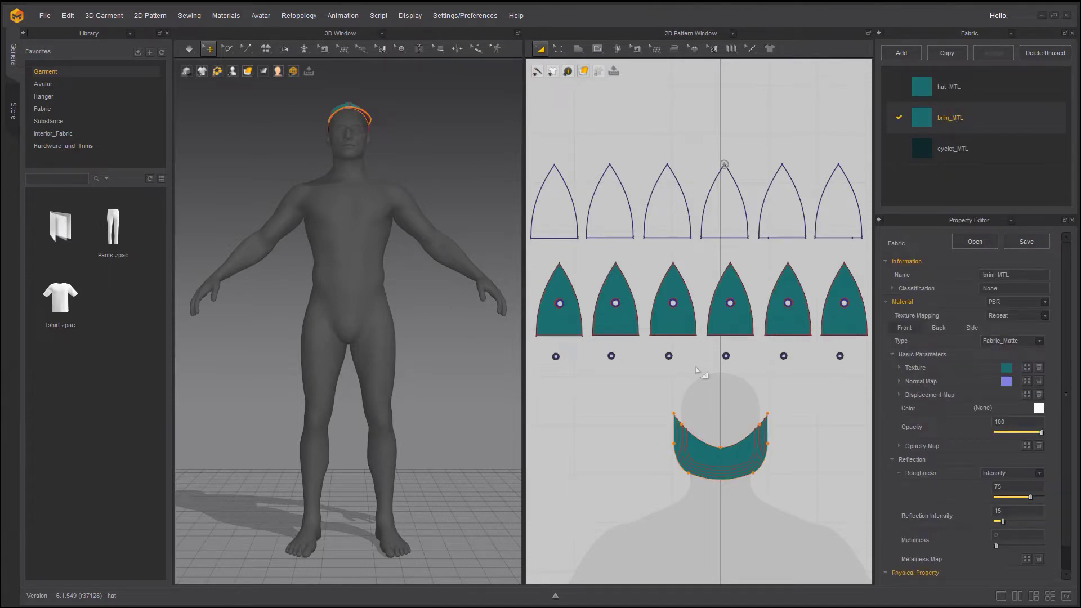
Select all pattern pieces with Ctrl+A and orbit to a side view of the cap.
{"action": "left_click", "coordinate": [67, 17]}
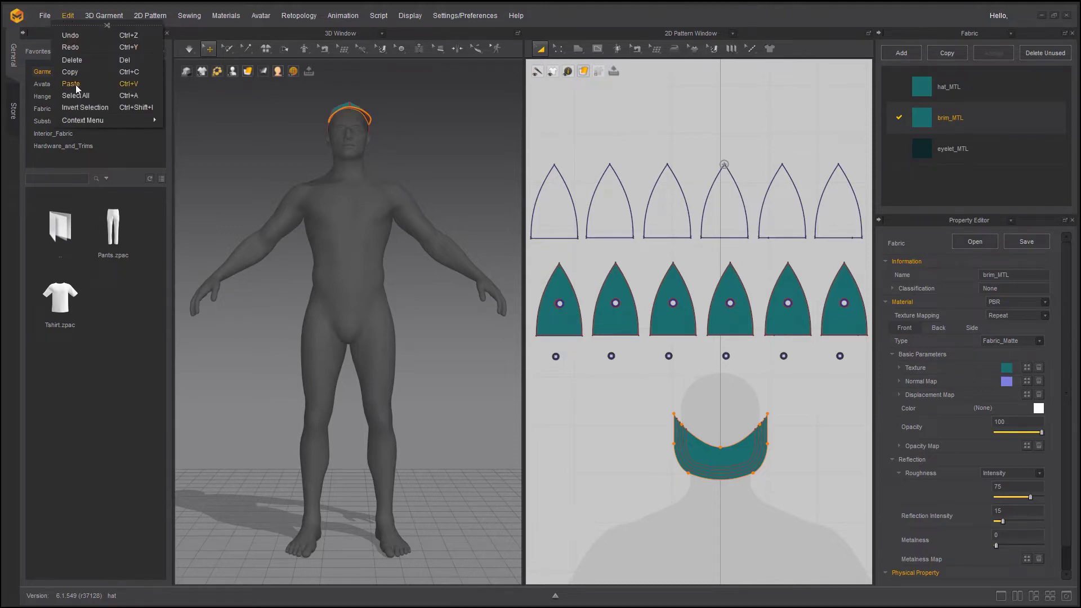
{"action": "left_click", "coordinate": [268, 251]}
{"action": "key", "text": "ctrl+a"}
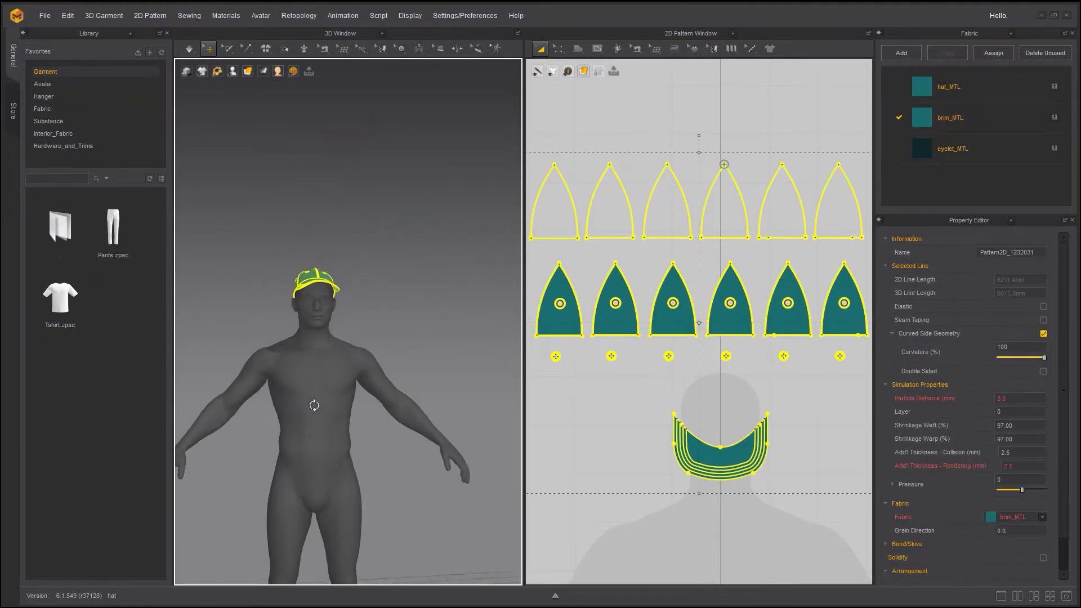
{"action": "right_click_drag", "start_coordinate": [316, 403], "coordinate": [302, 338]}
{"action": "scroll", "coordinate": [415, 374], "scroll_direction": "up", "scroll_amount": 6}
{"action": "right_click_drag", "start_coordinate": [307, 392], "coordinate": [407, 434]}
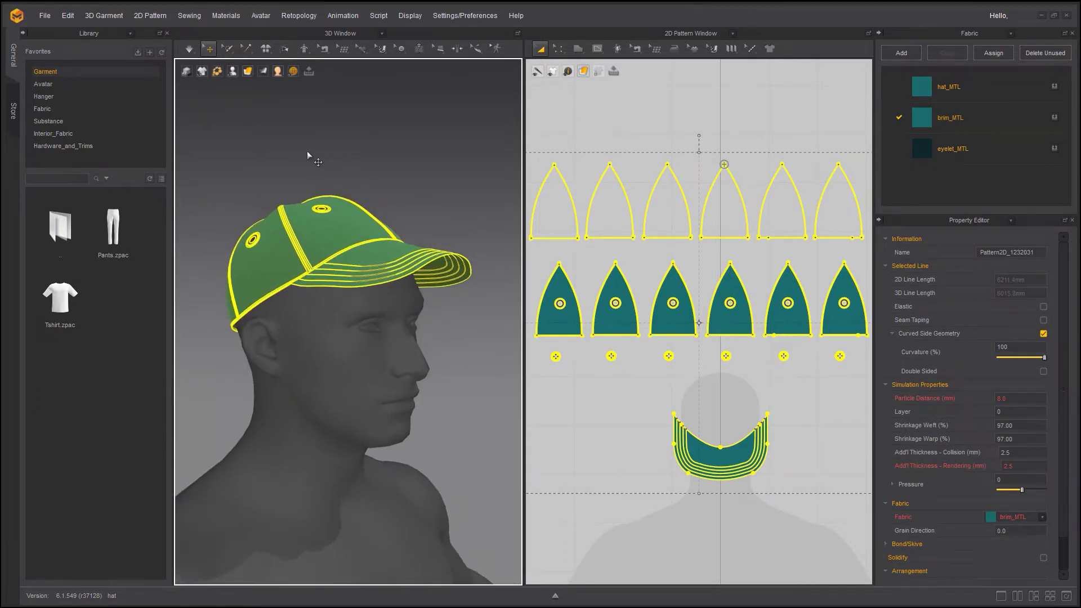
Run a brief Normal-mode simulation, stop it, and orbit around the head to inspect the cap.
{"action": "left_click", "coordinate": [189, 49]}
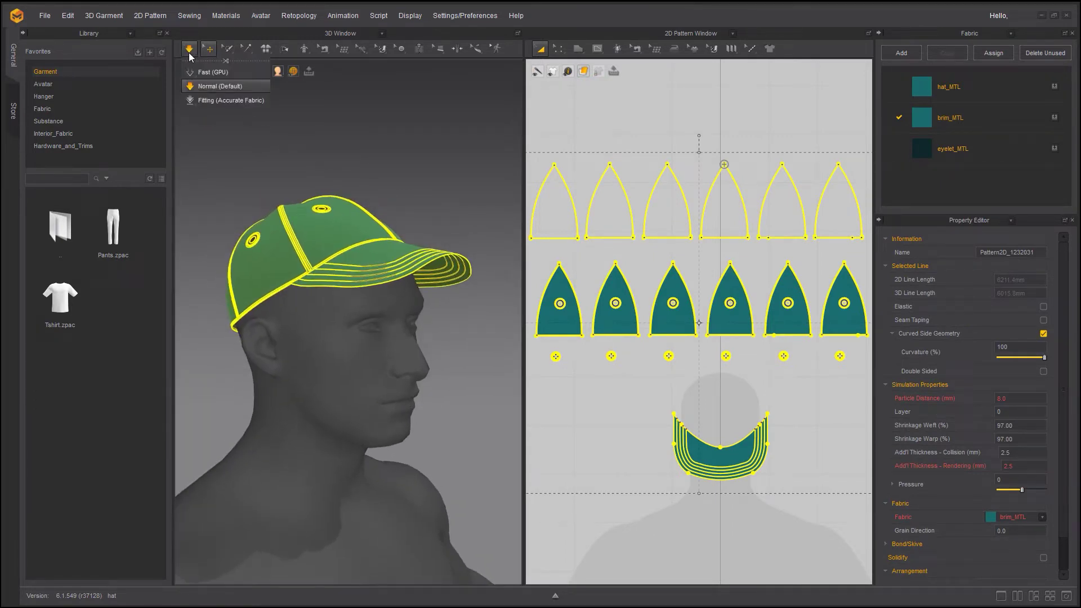
{"action": "left_click", "coordinate": [189, 51]}
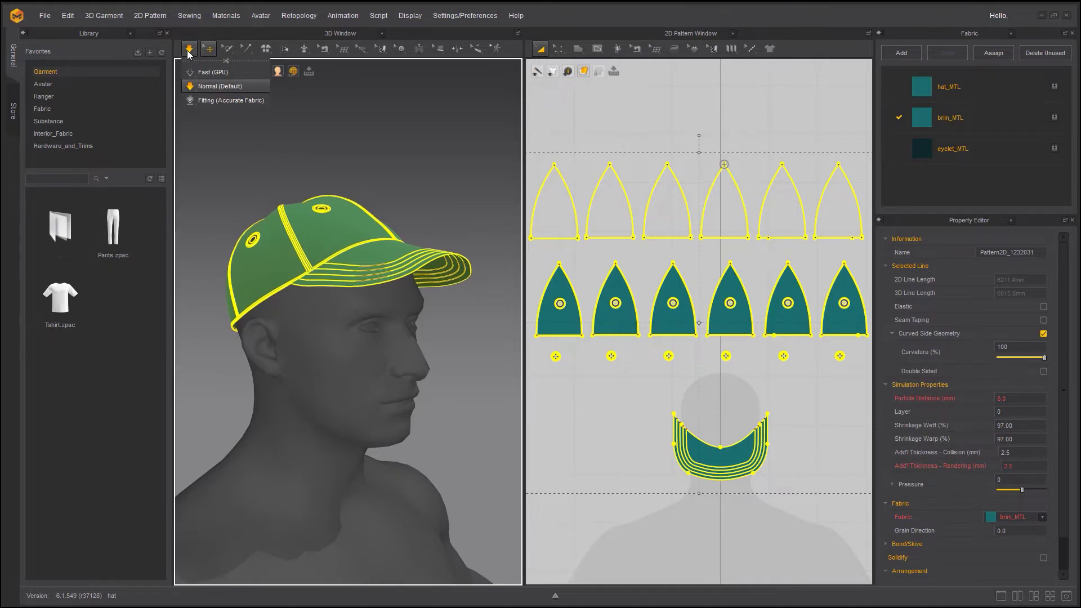
{"action": "key", "text": "space"}
{"action": "mouse_move", "coordinate": [461, 354]}
{"action": "right_mouse_down"}
{"action": "mouse_move", "coordinate": [282, 345]}
{"action": "mouse_move", "coordinate": [453, 358]}
{"action": "mouse_move", "coordinate": [450, 348]}
{"action": "right_mouse_up"}
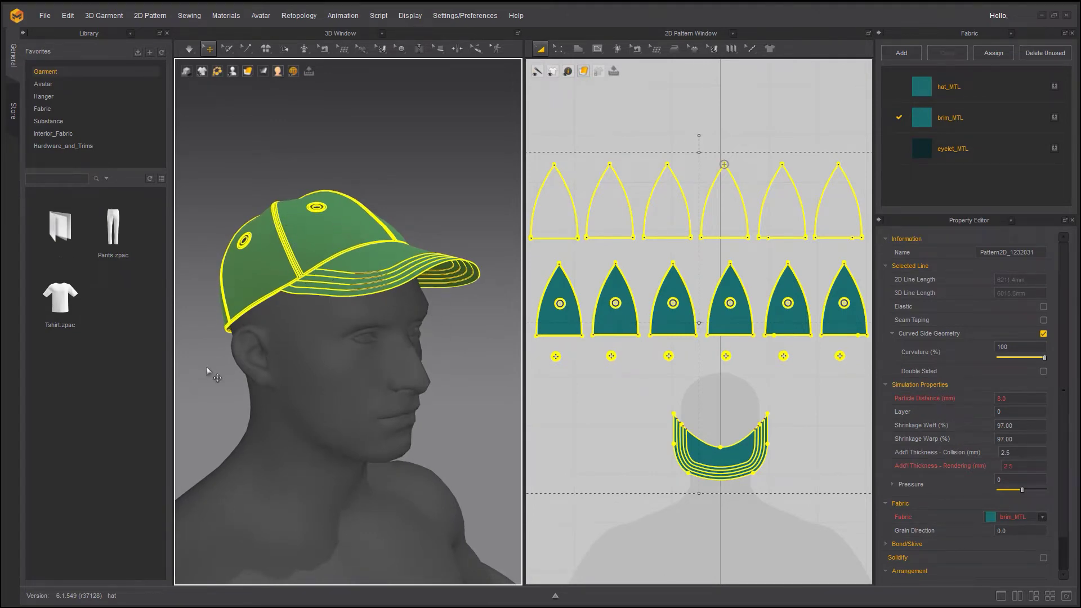
{"action": "right_click_drag", "start_coordinate": [218, 378], "coordinate": [403, 306]}
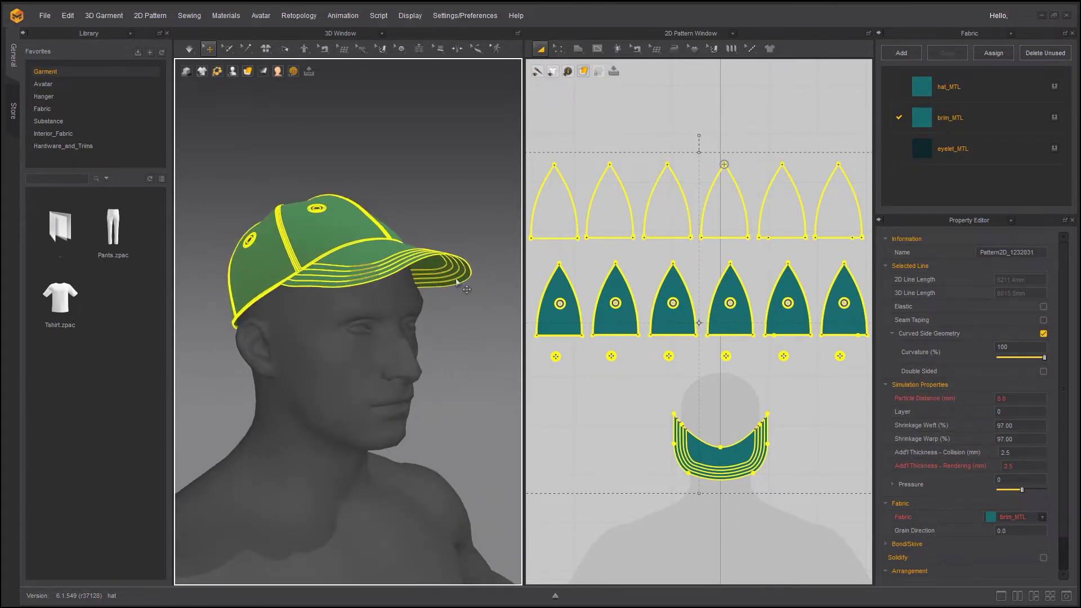
Export the selected patterns as OBJ named main_fabric in the Hat_Export\fabric folder.
{"action": "left_click", "coordinate": [43, 17]}
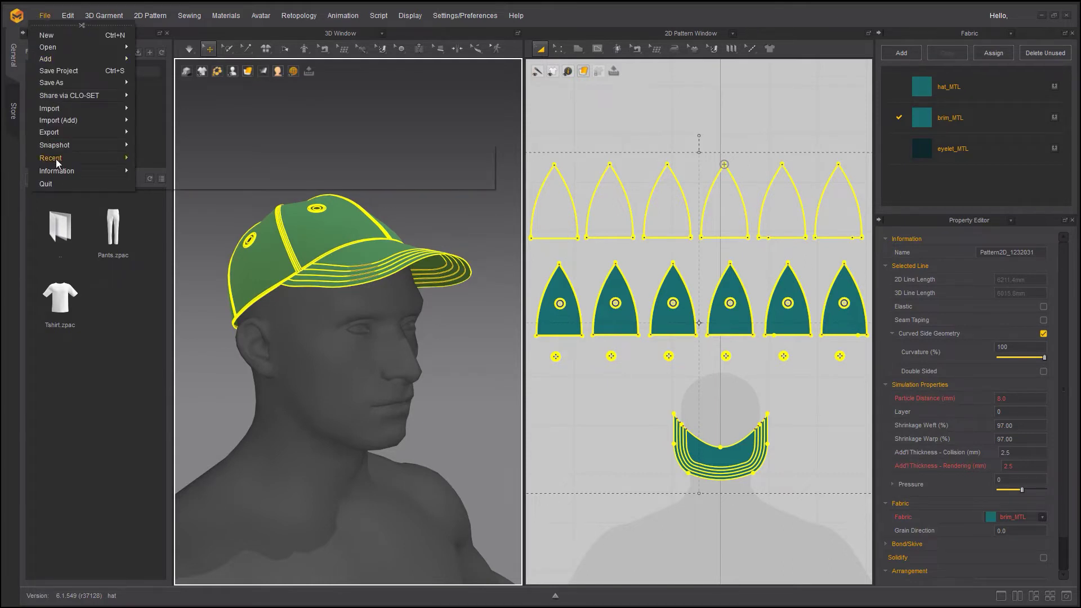
{"action": "mouse_move", "coordinate": [59, 133]}
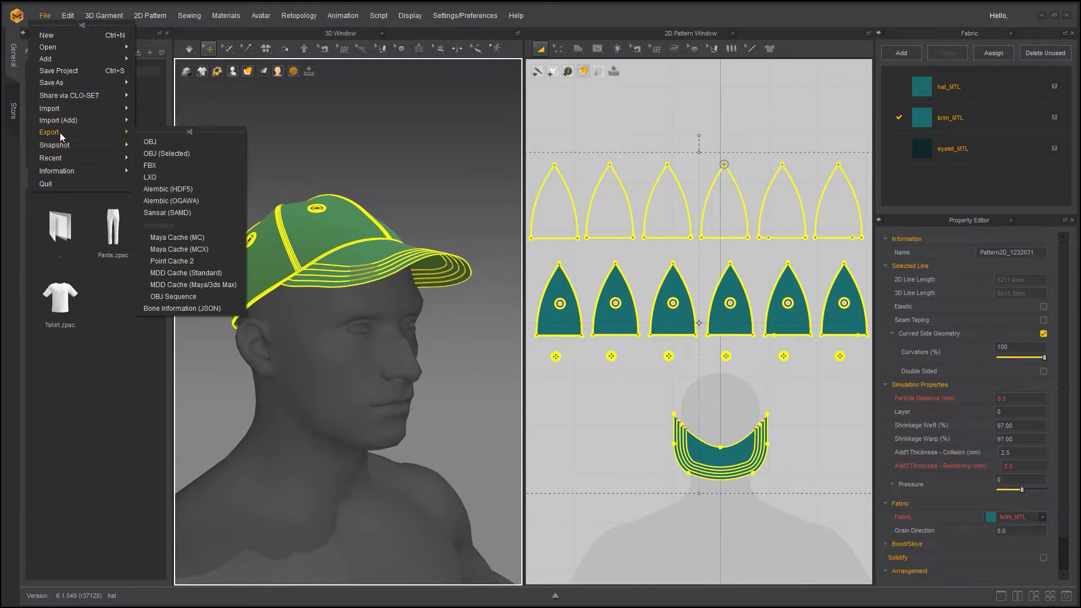
{"action": "left_click", "coordinate": [174, 154]}
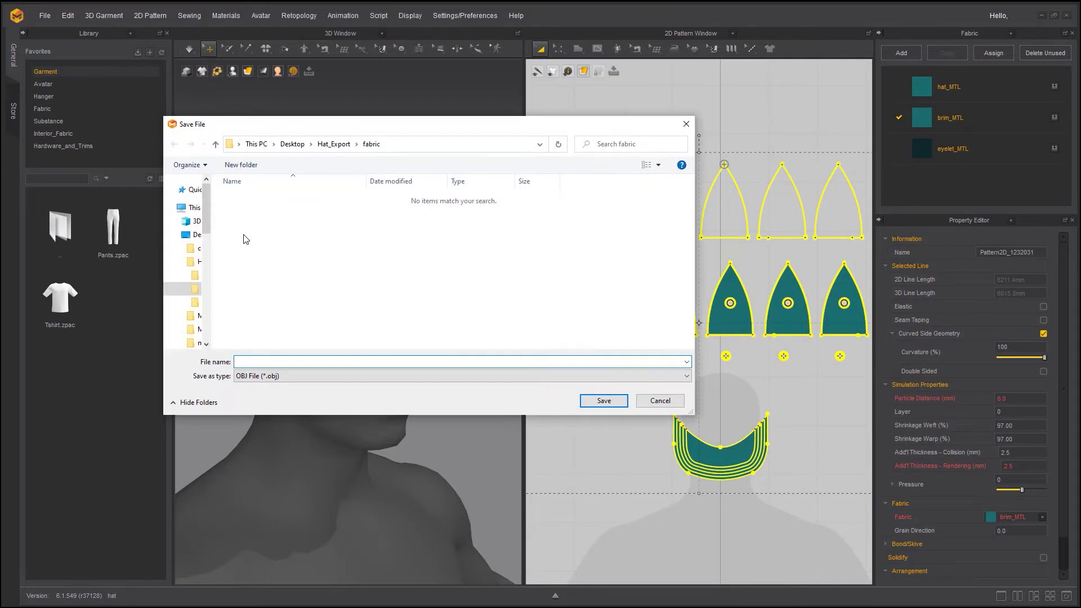
{"action": "left_click", "coordinate": [334, 144]}
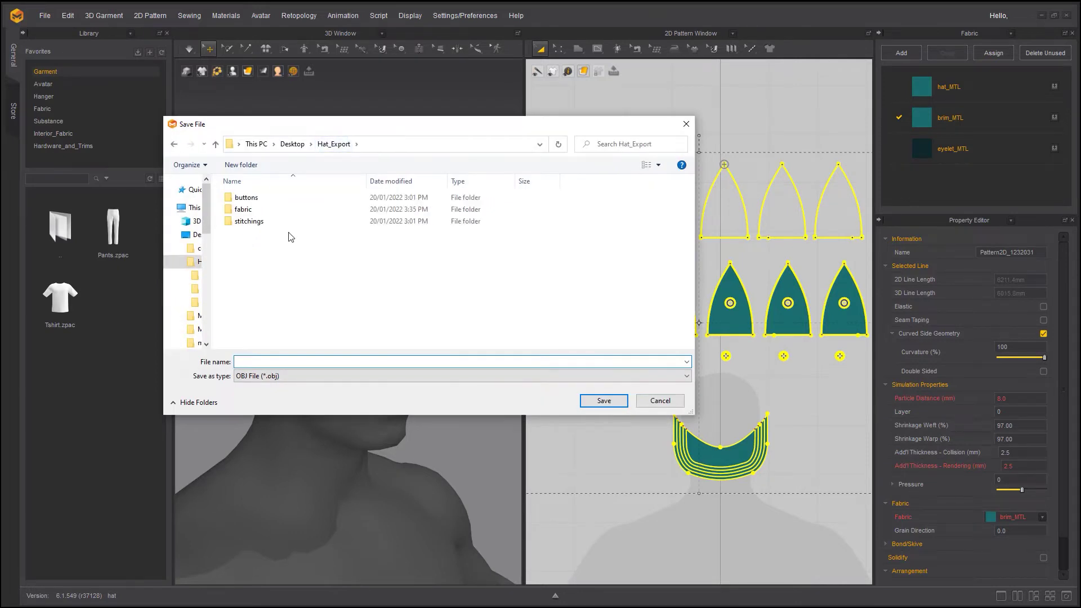
{"action": "double_click", "coordinate": [243, 209]}
{"action": "left_click", "coordinate": [255, 376]}
{"action": "left_click", "coordinate": [255, 376]}
{"action": "left_click", "coordinate": [250, 362]}
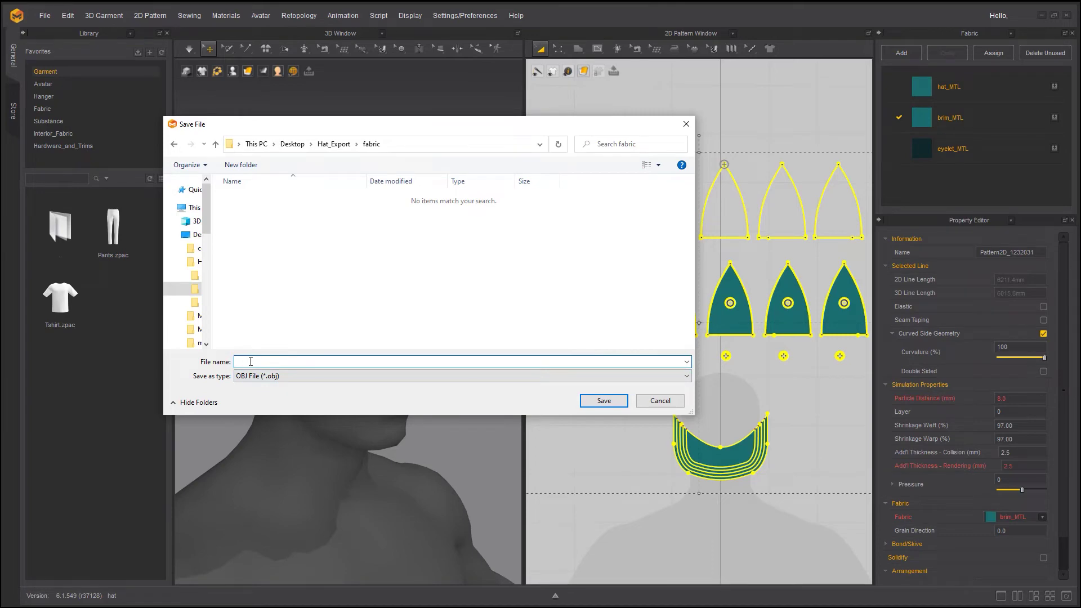
{"action": "type", "text": "main_fabric"}
Save main_fabric as multiple thick objects with a 4096-pixel texture image size.
{"action": "left_click", "coordinate": [602, 400]}
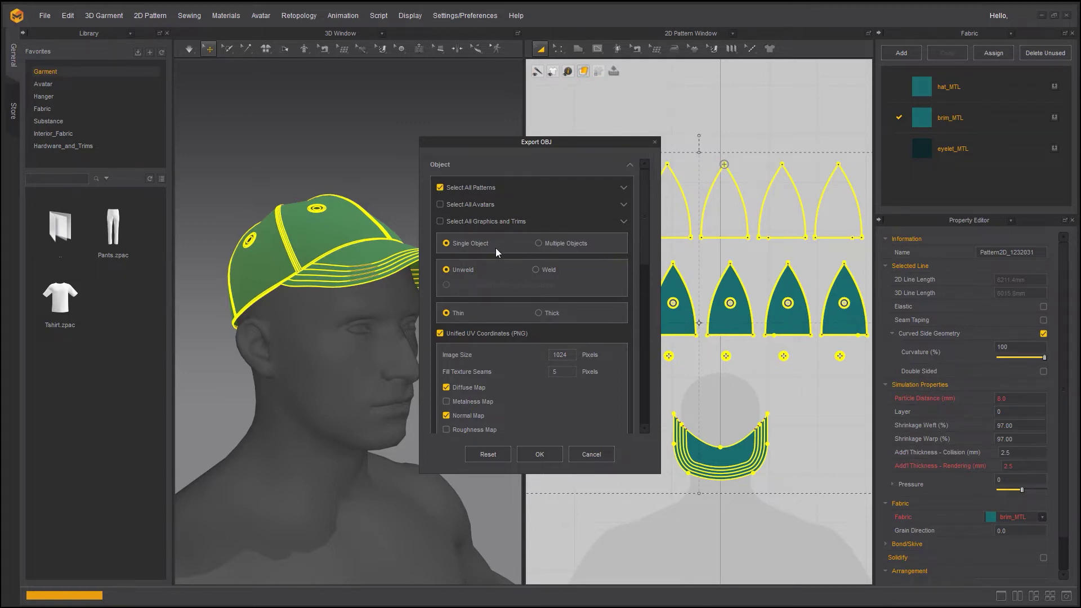
{"action": "left_click", "coordinate": [566, 245]}
{"action": "left_click", "coordinate": [538, 313]}
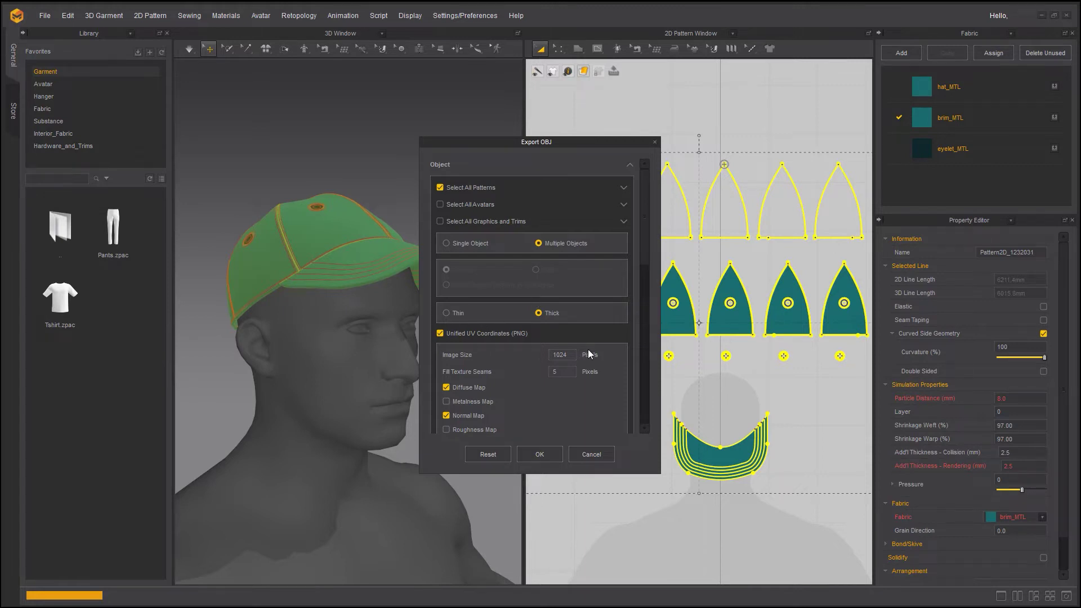
{"action": "left_click_drag", "start_coordinate": [646, 242], "coordinate": [649, 284]}
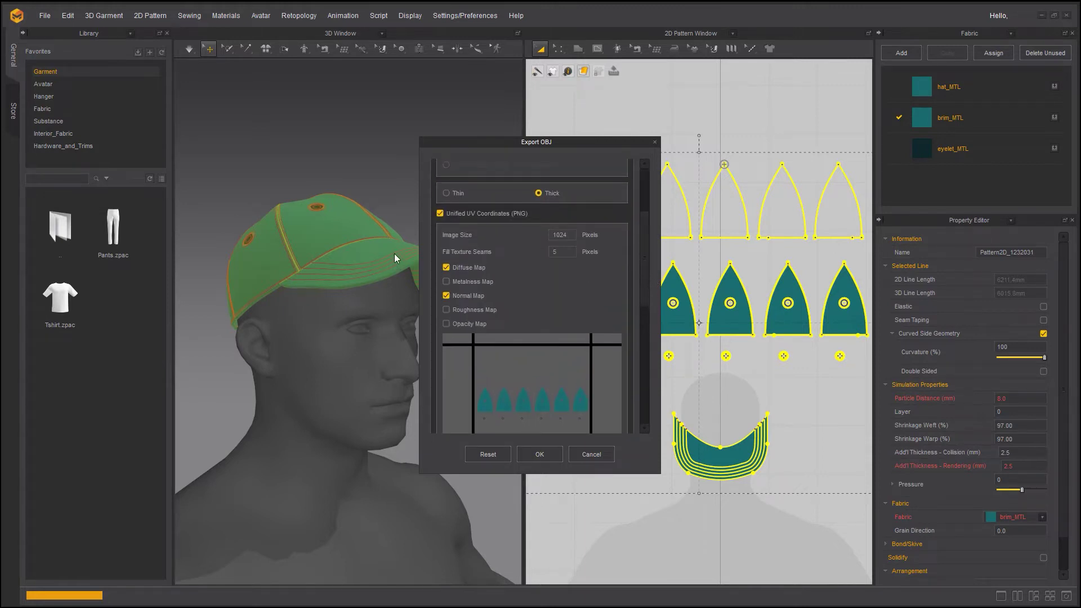
{"action": "double_click", "coordinate": [554, 234]}
{"action": "type", "text": "4096"}
{"action": "left_click", "coordinate": [538, 453]}
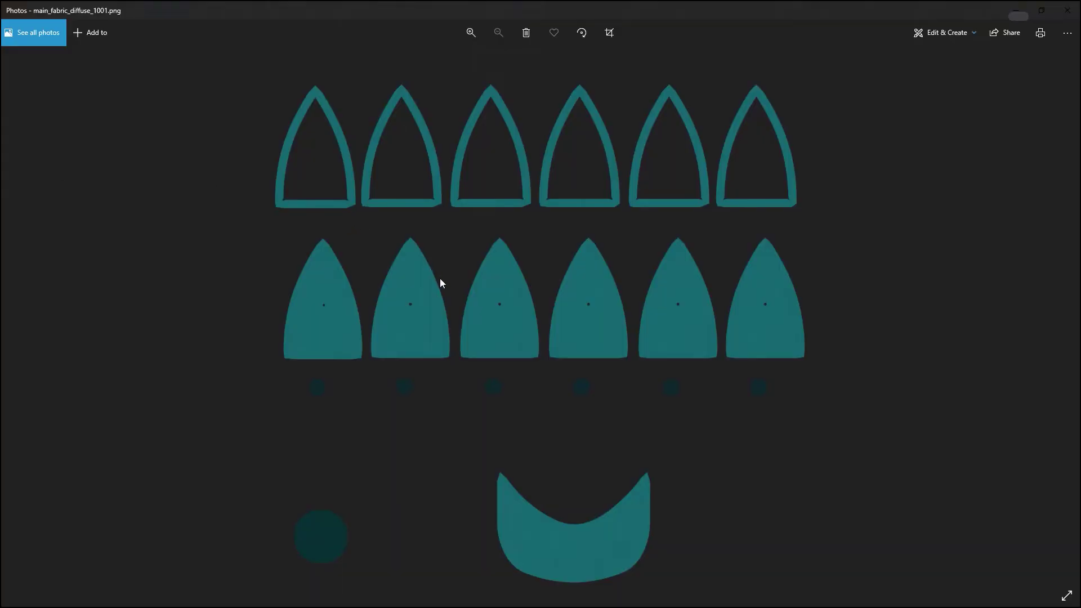
Zoom and pan over the main_fabric normal map, then close both texture previews.
{"action": "scroll", "coordinate": [441, 278], "scroll_direction": "up", "scroll_amount": 5}
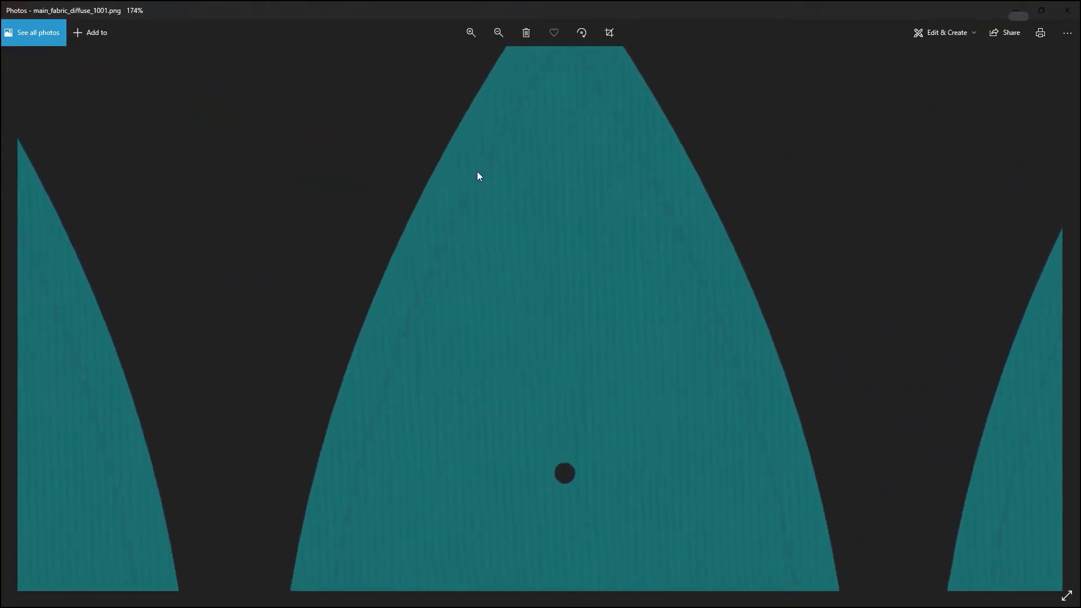
{"action": "scroll", "coordinate": [538, 387], "scroll_direction": "down", "scroll_amount": 10}
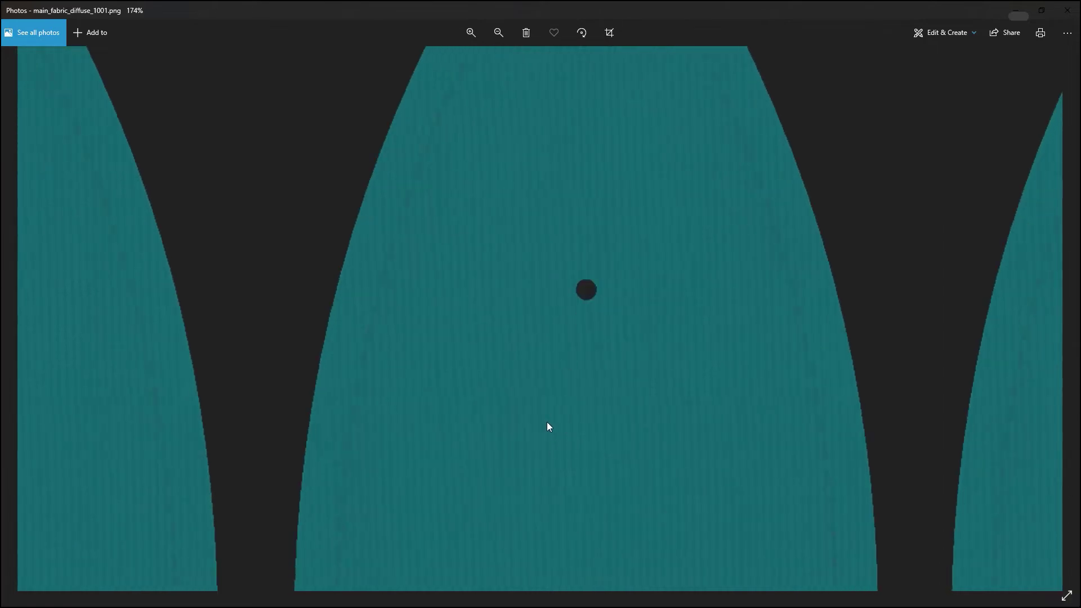
{"action": "scroll", "coordinate": [546, 243], "scroll_direction": "down", "scroll_amount": 5}
{"action": "scroll", "coordinate": [574, 449], "scroll_direction": "up", "scroll_amount": 4}
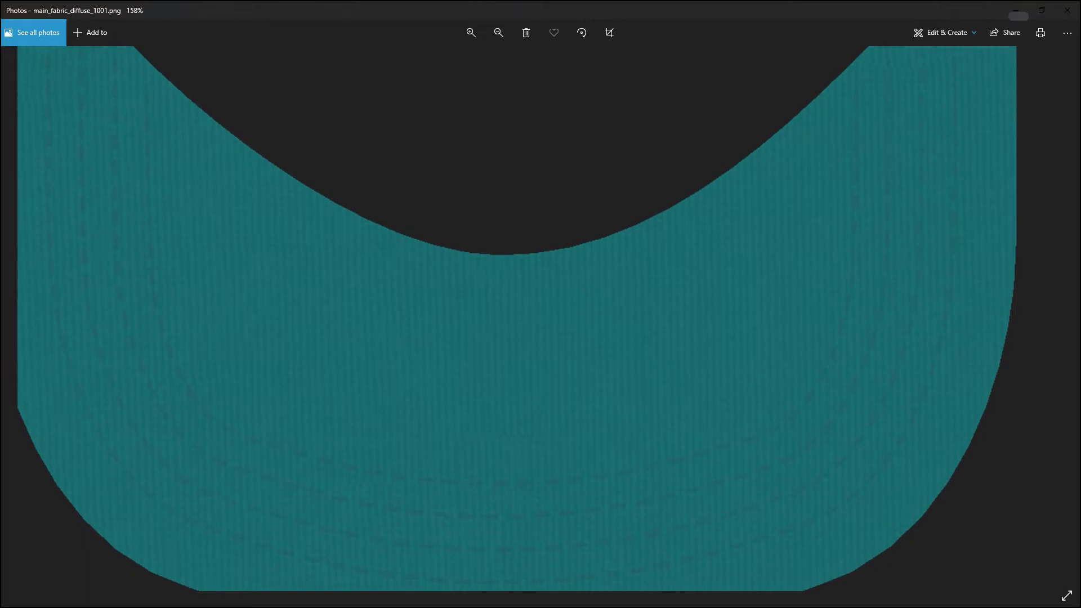
{"action": "key", "text": "Right"}
{"action": "scroll", "coordinate": [502, 319], "scroll_direction": "up", "scroll_amount": 4}
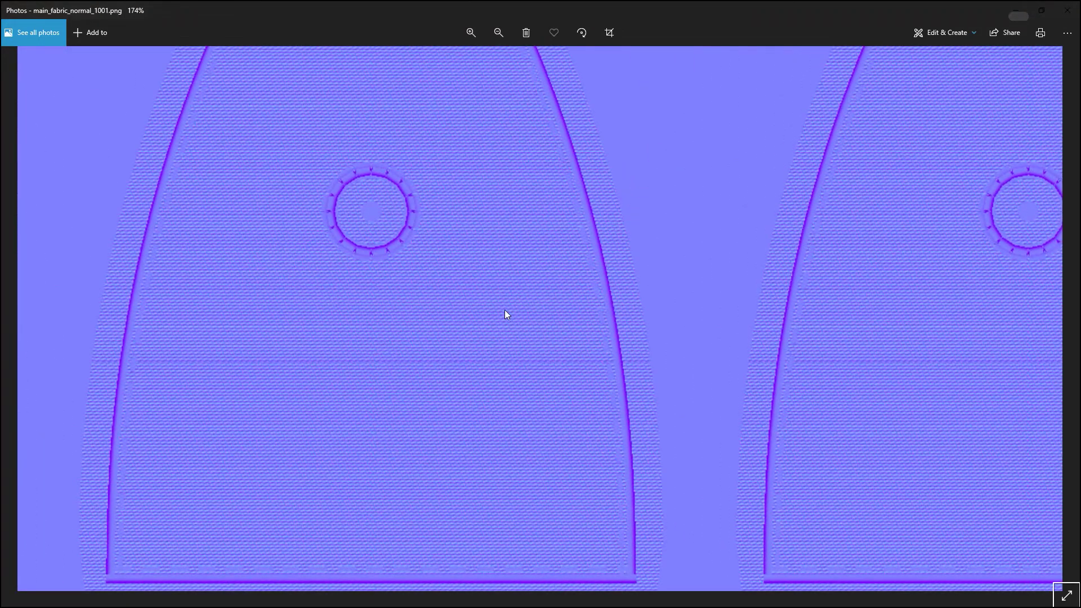
{"action": "left_click_drag", "start_coordinate": [483, 232], "coordinate": [536, 370]}
{"action": "scroll", "coordinate": [481, 253], "scroll_direction": "up", "scroll_amount": 1}
{"action": "scroll", "coordinate": [586, 338], "scroll_direction": "down", "scroll_amount": 1}
{"action": "scroll", "coordinate": [563, 300], "scroll_direction": "up", "scroll_amount": 3}
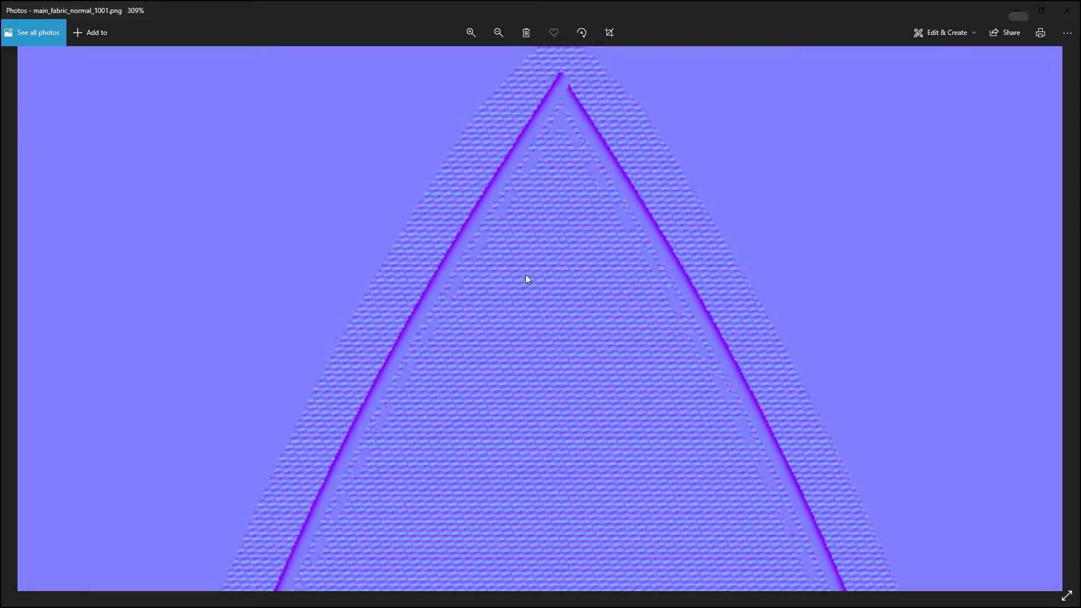
{"action": "left_click", "coordinate": [1069, 12]}
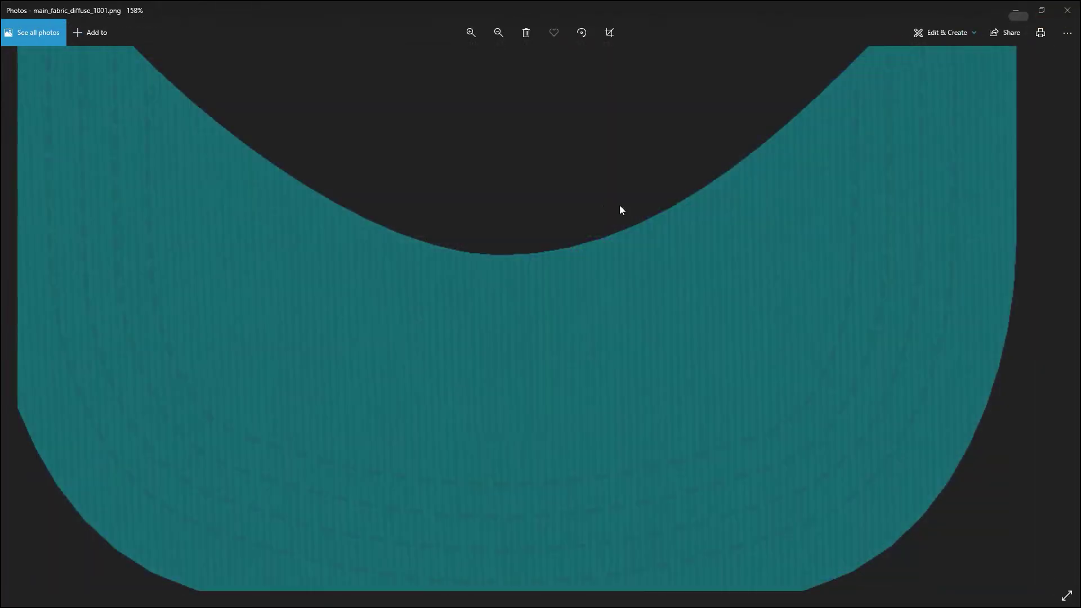
{"action": "left_click", "coordinate": [1068, 12]}
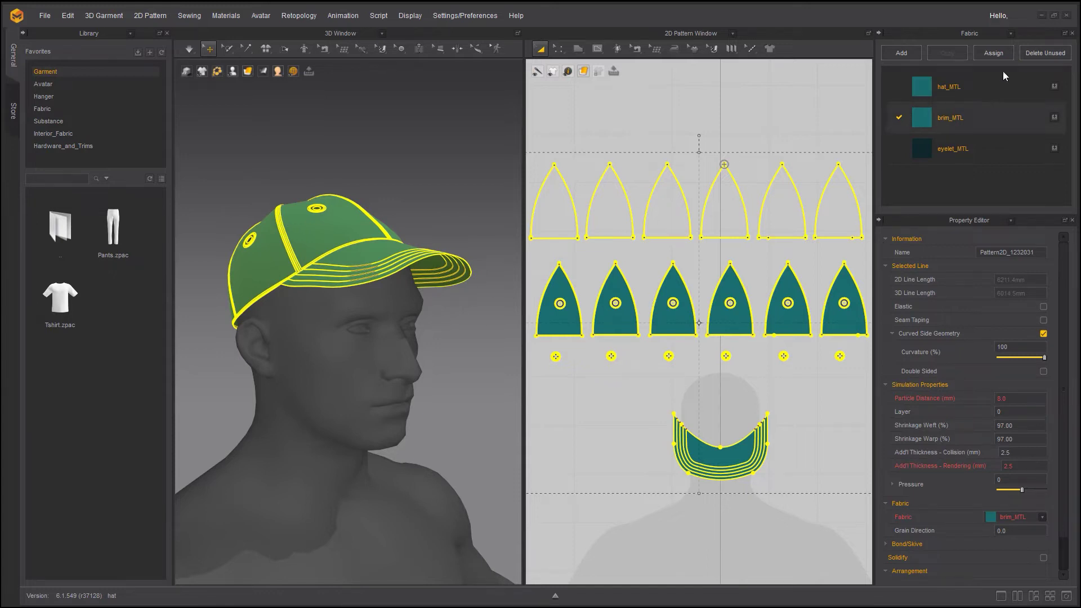
Show Topstitch 1's settings in the side panel and select all pattern pieces via Edit > Select All.
{"action": "left_click", "coordinate": [1011, 33]}
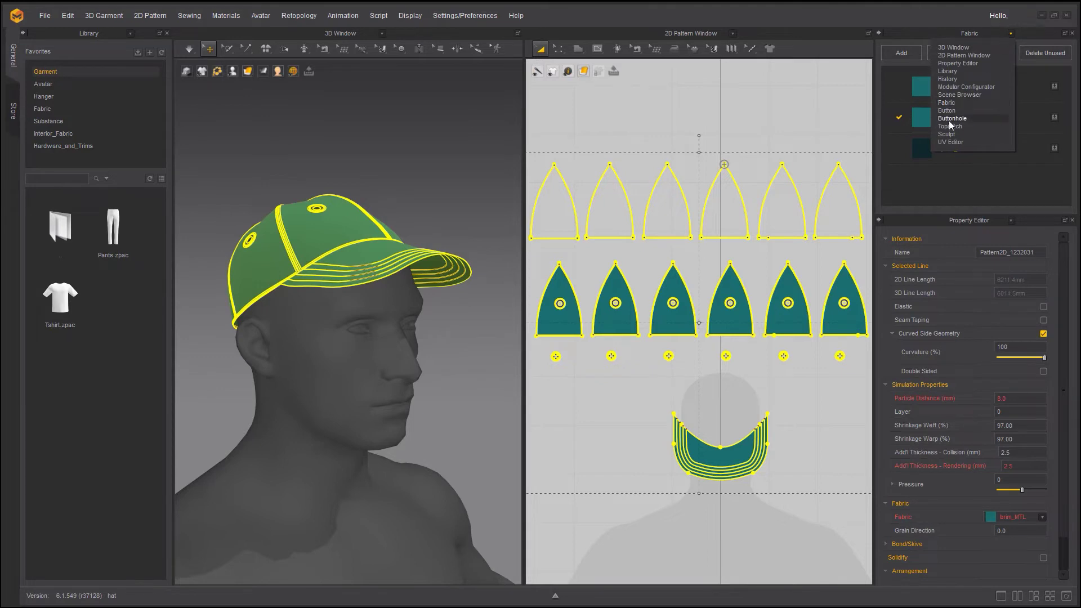
{"action": "left_click", "coordinate": [950, 92]}
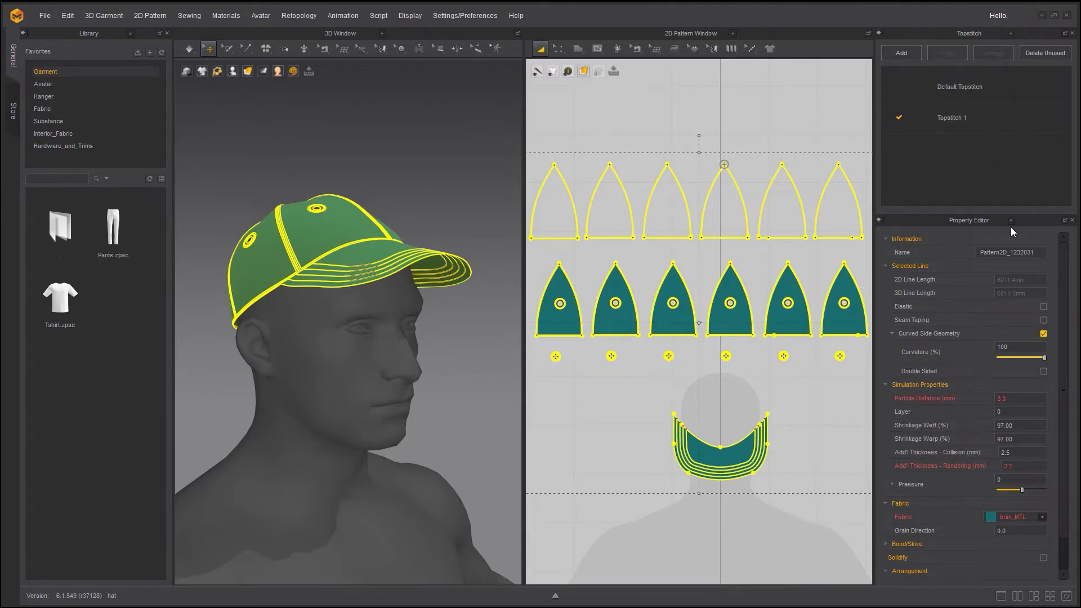
{"action": "left_click", "coordinate": [958, 118]}
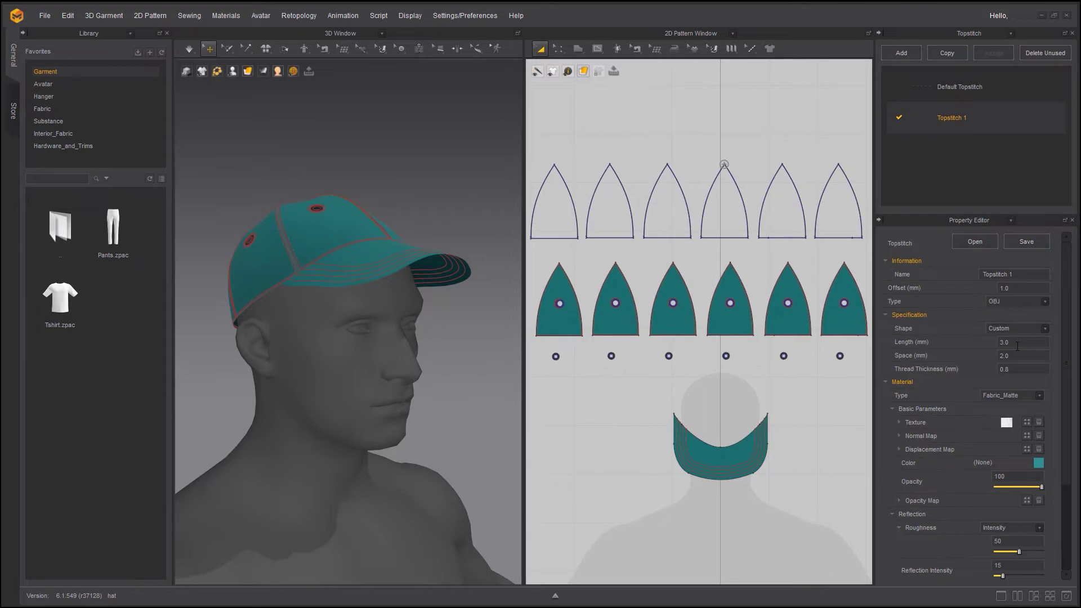
{"action": "left_click", "coordinate": [68, 15]}
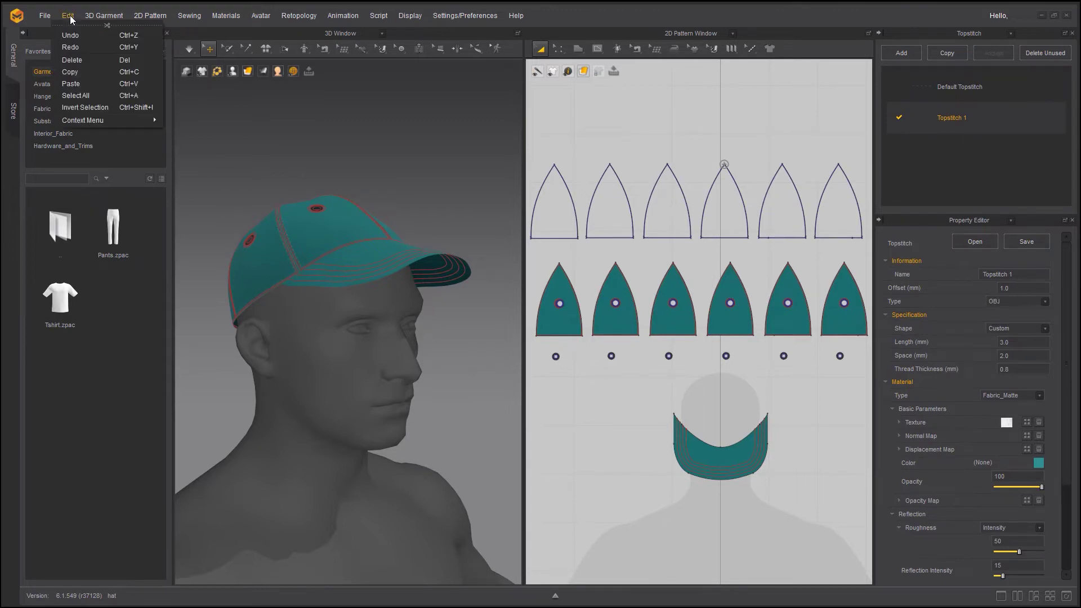
{"action": "left_click", "coordinate": [75, 95]}
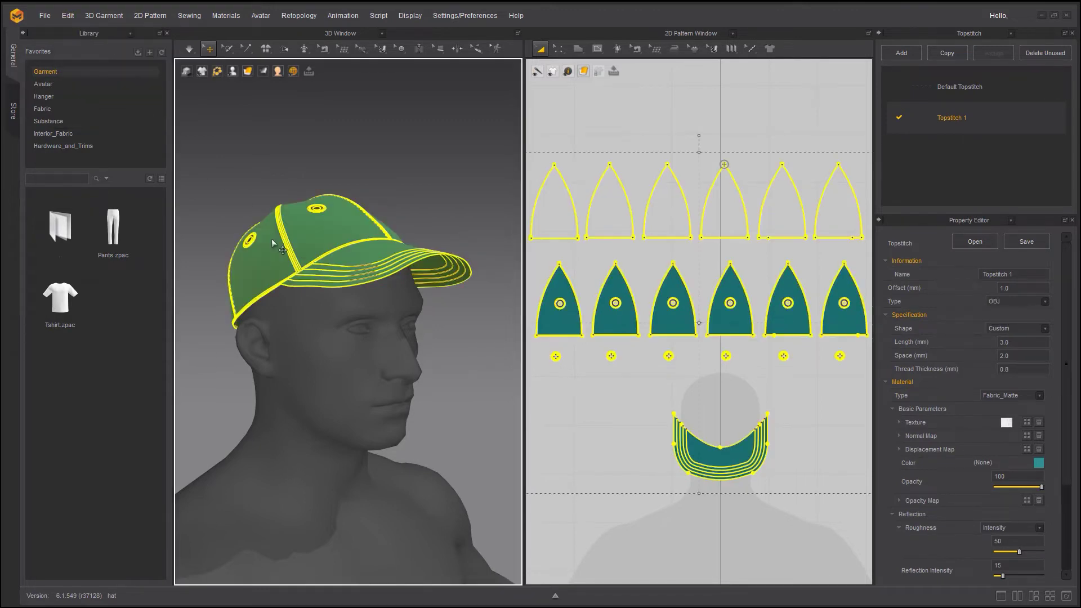
Export the selected topstitches as an OBJ named main_stitches into Hat_Export/stitchings.
{"action": "left_click", "coordinate": [49, 17]}
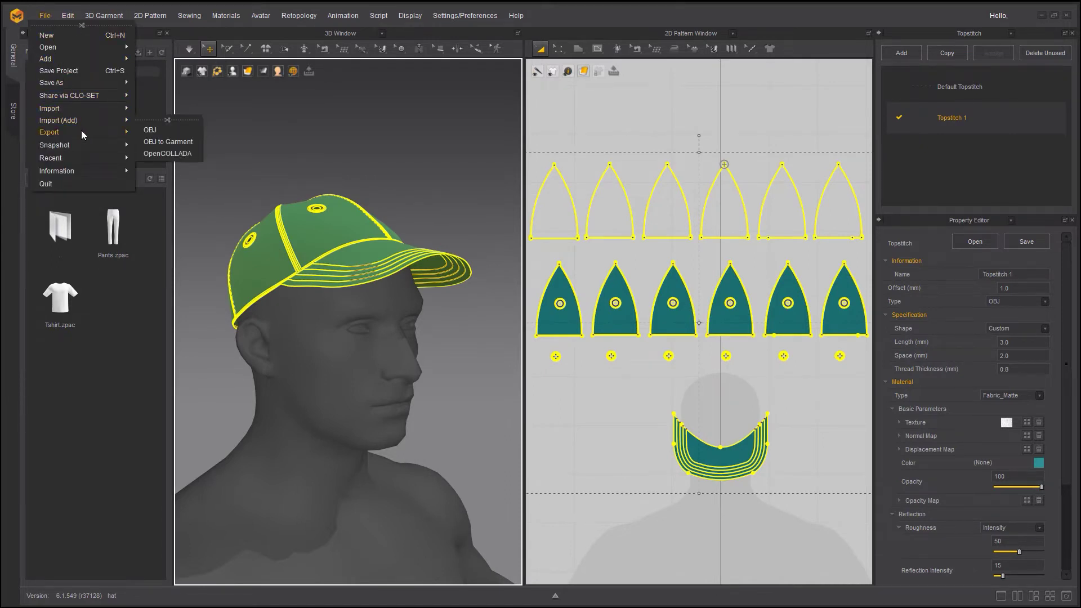
{"action": "mouse_move", "coordinate": [81, 131]}
{"action": "left_click", "coordinate": [171, 152]}
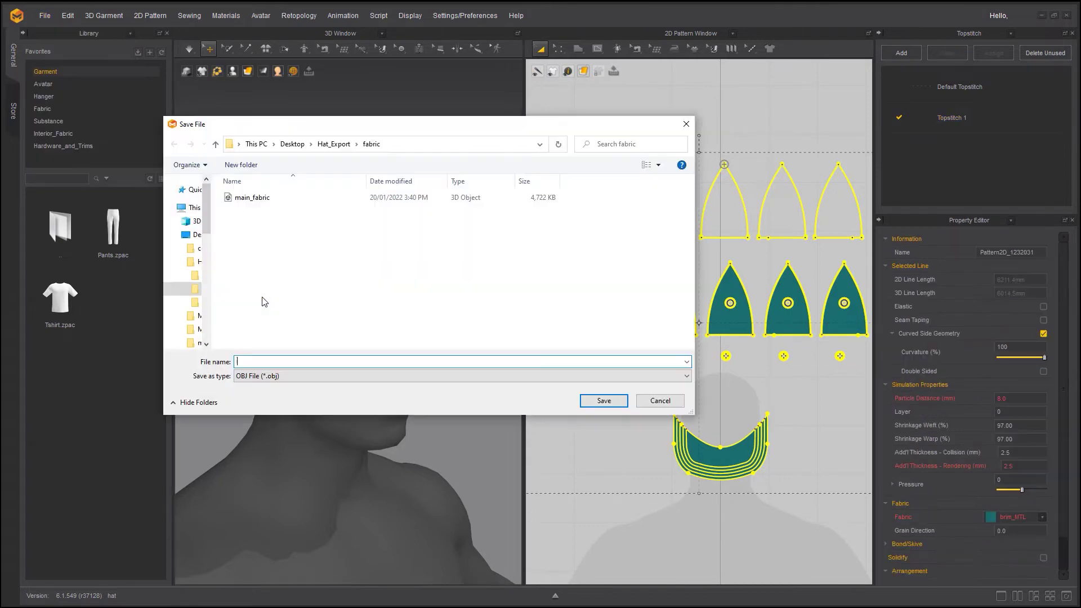
{"action": "left_click", "coordinate": [334, 145]}
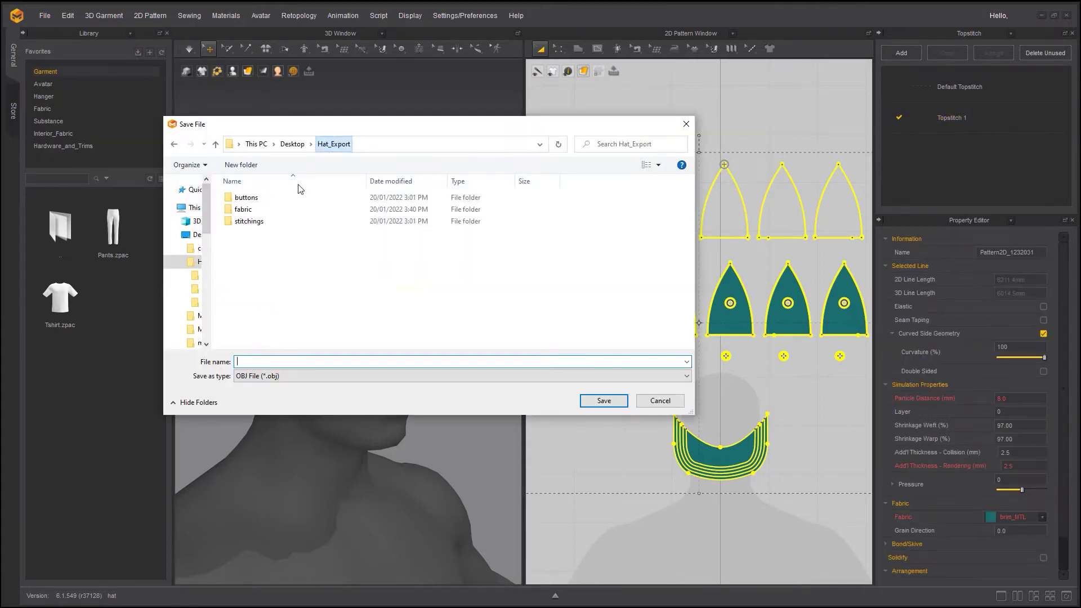
{"action": "double_click", "coordinate": [248, 222]}
{"action": "left_click", "coordinate": [251, 362]}
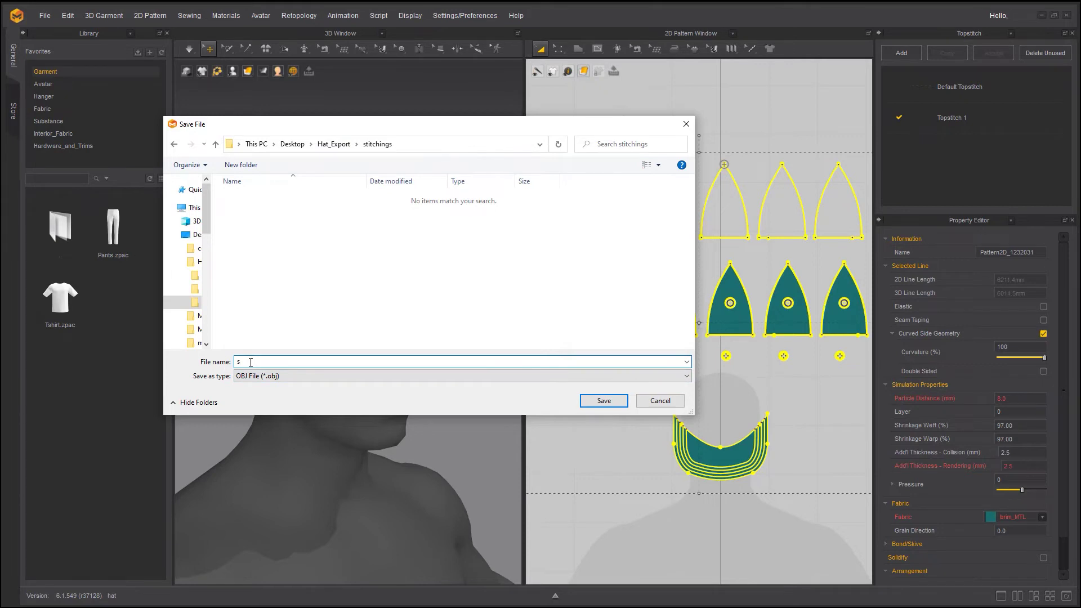
{"action": "type", "text": "main_stitches"}
{"action": "left_click", "coordinate": [588, 398]}
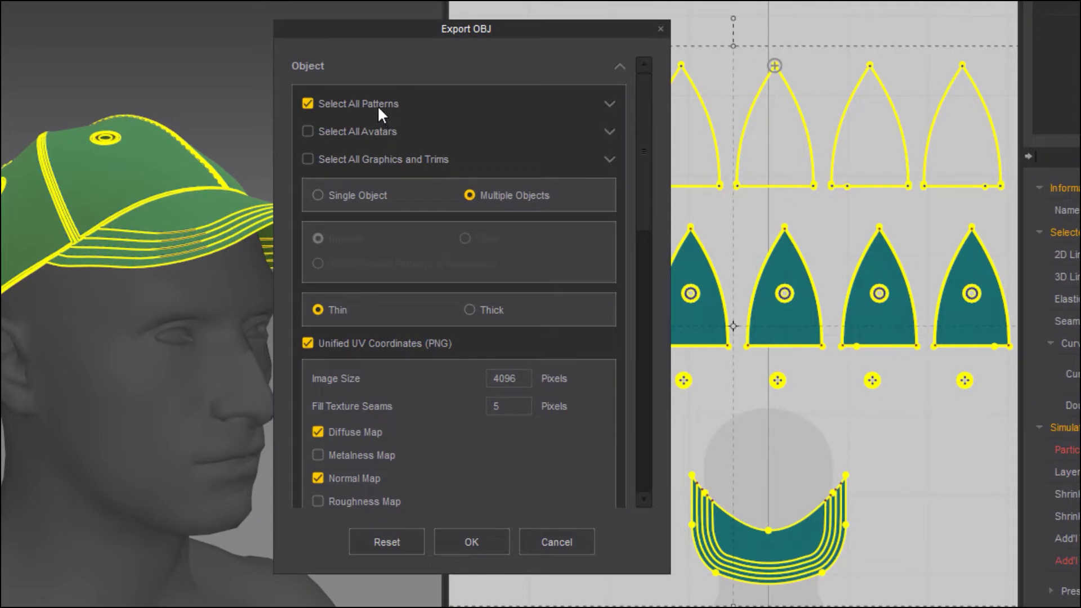
Limit the OBJ export to topstitches as a single object with Unified UV Coordinates off.
{"action": "left_click", "coordinate": [607, 102]}
{"action": "left_click", "coordinate": [607, 103]}
{"action": "left_click", "coordinate": [610, 159]}
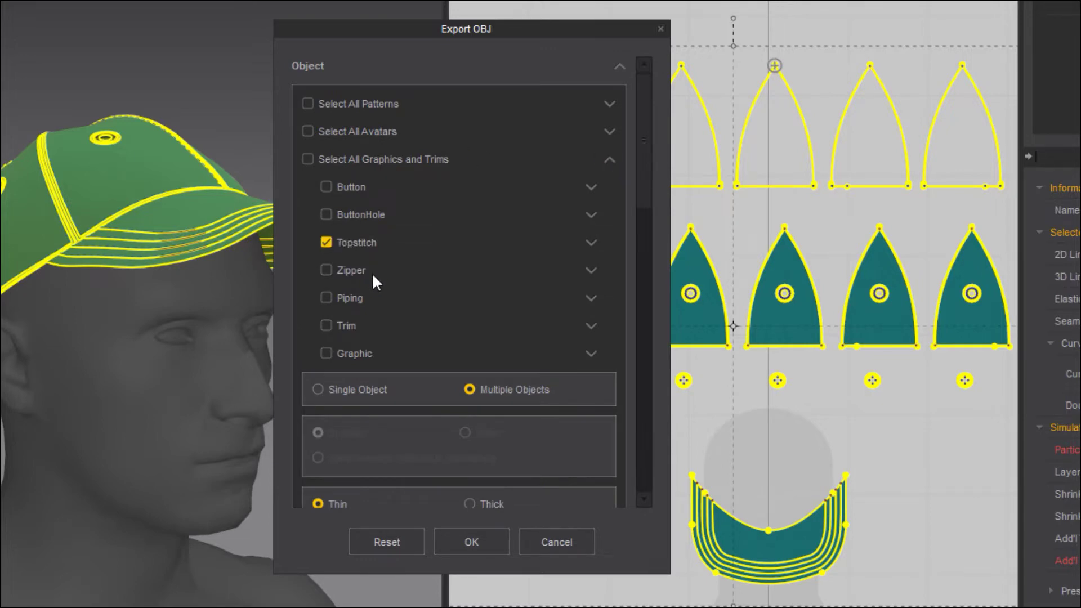
{"action": "left_click", "coordinate": [334, 393]}
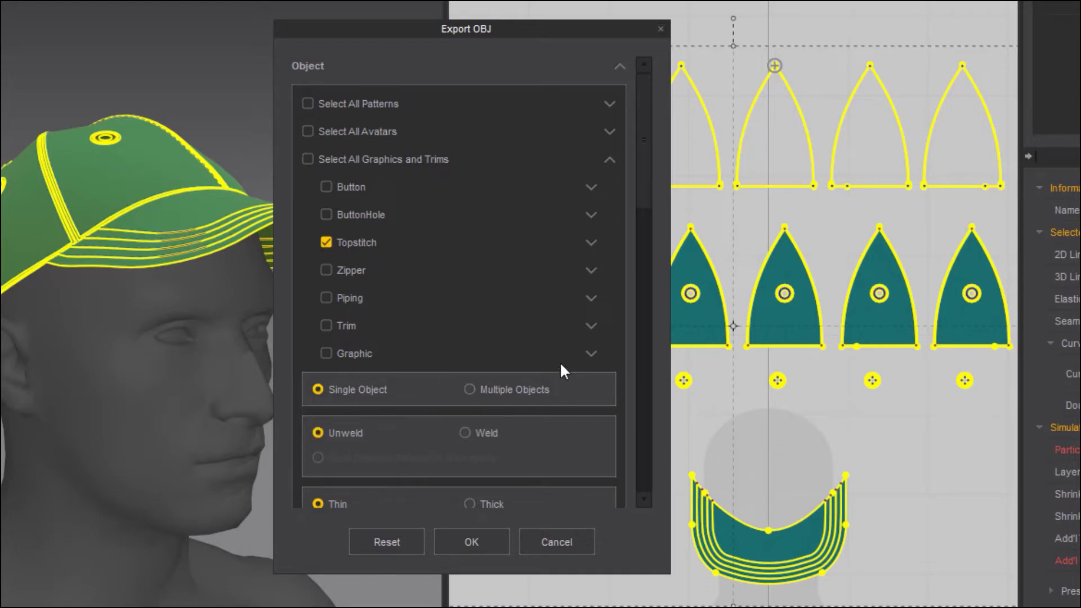
{"action": "left_click_drag", "start_coordinate": [644, 191], "coordinate": [660, 287]}
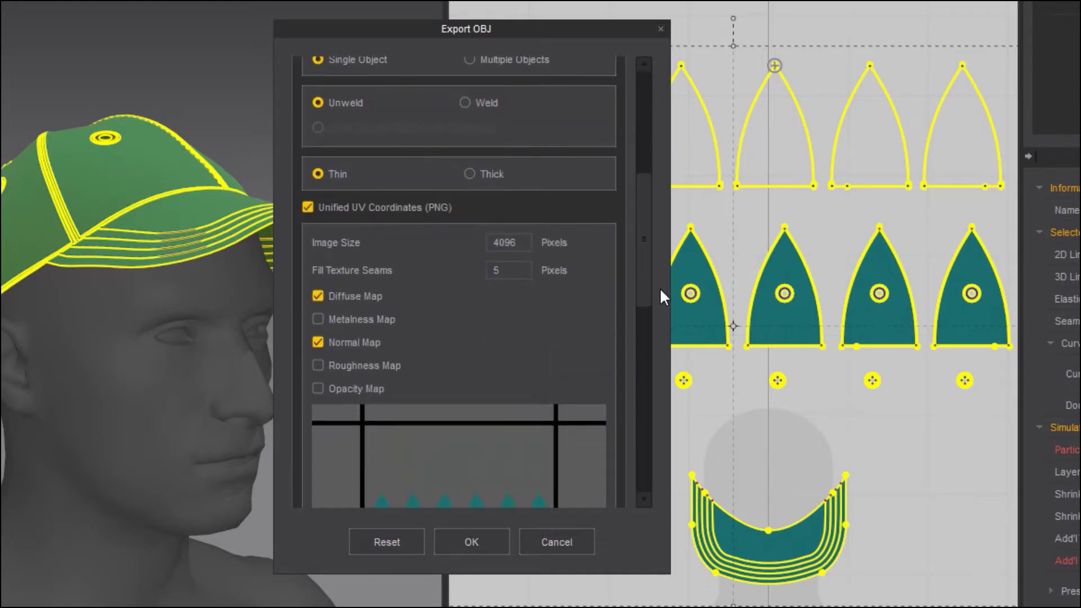
{"action": "left_click", "coordinate": [380, 206]}
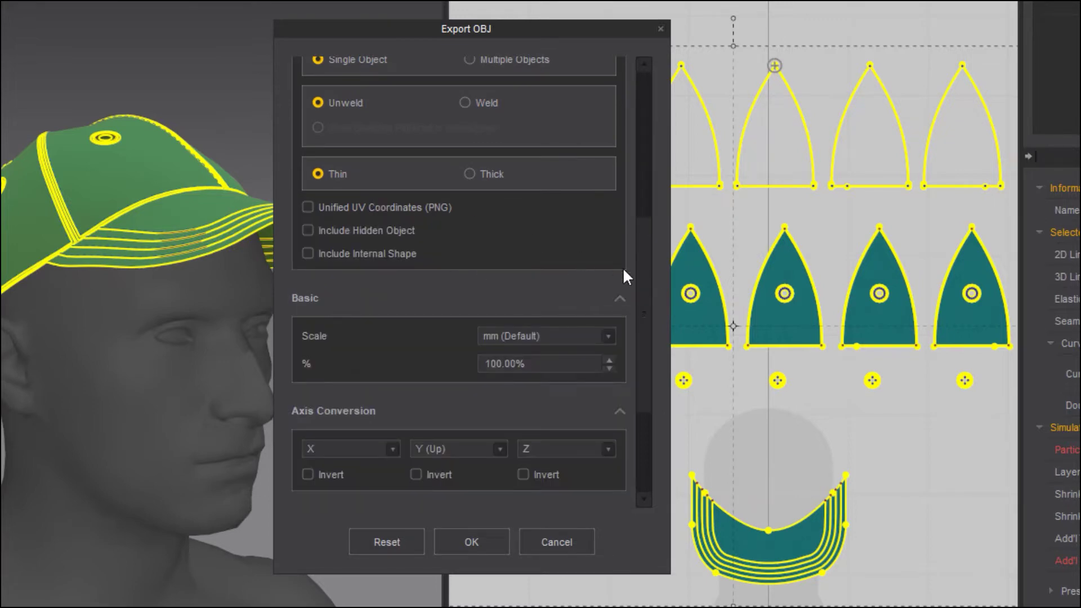
Settle on thick, unwelded stitch geometry and confirm the OBJ export.
{"action": "scroll", "coordinate": [642, 296], "scroll_direction": "up", "scroll_amount": 5}
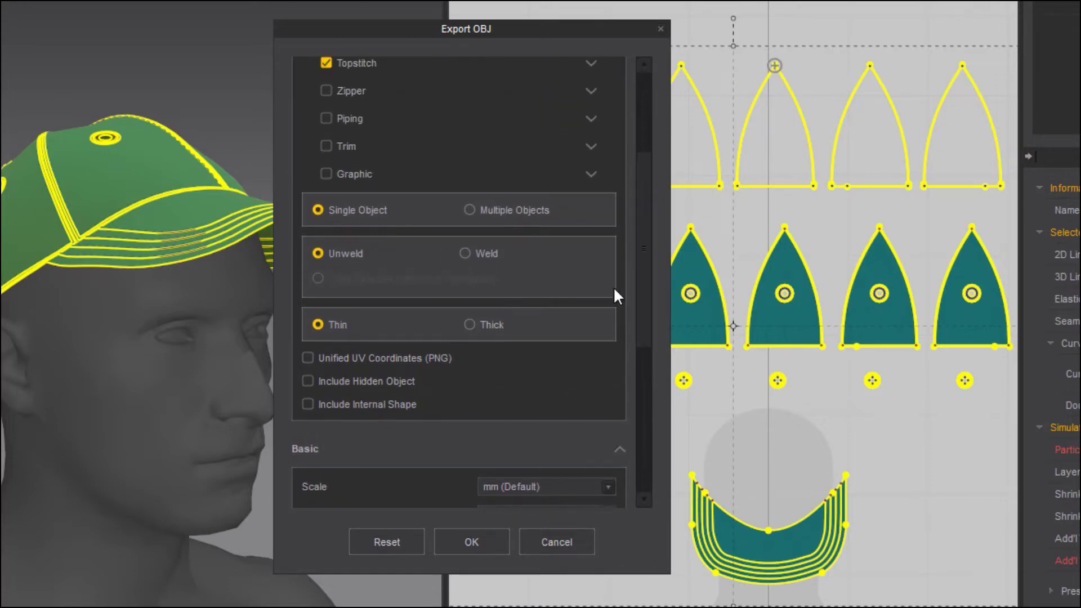
{"action": "left_click", "coordinate": [465, 254]}
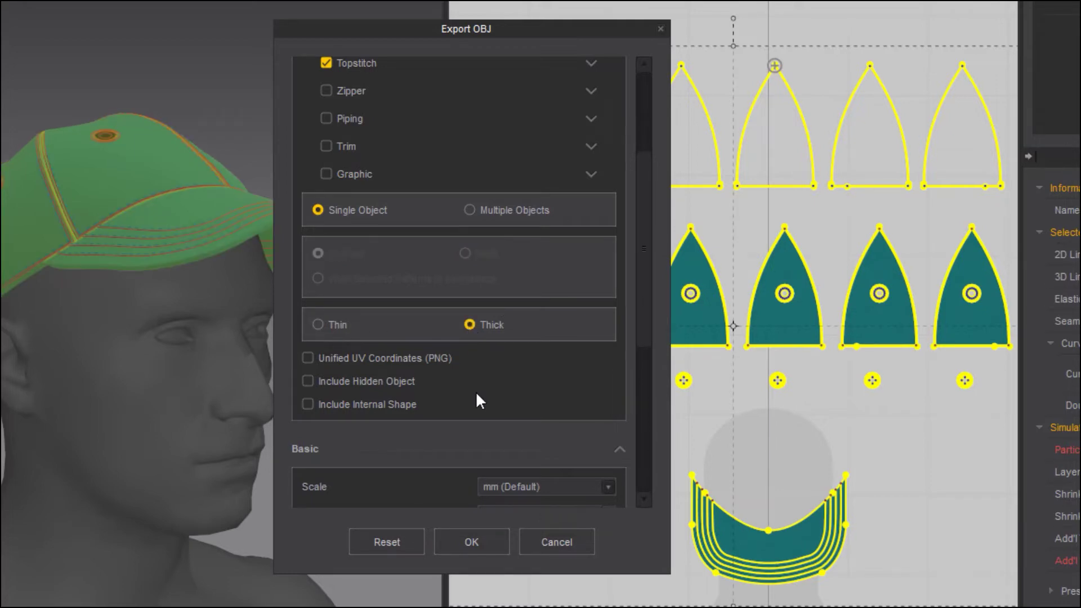
{"action": "left_click", "coordinate": [329, 327]}
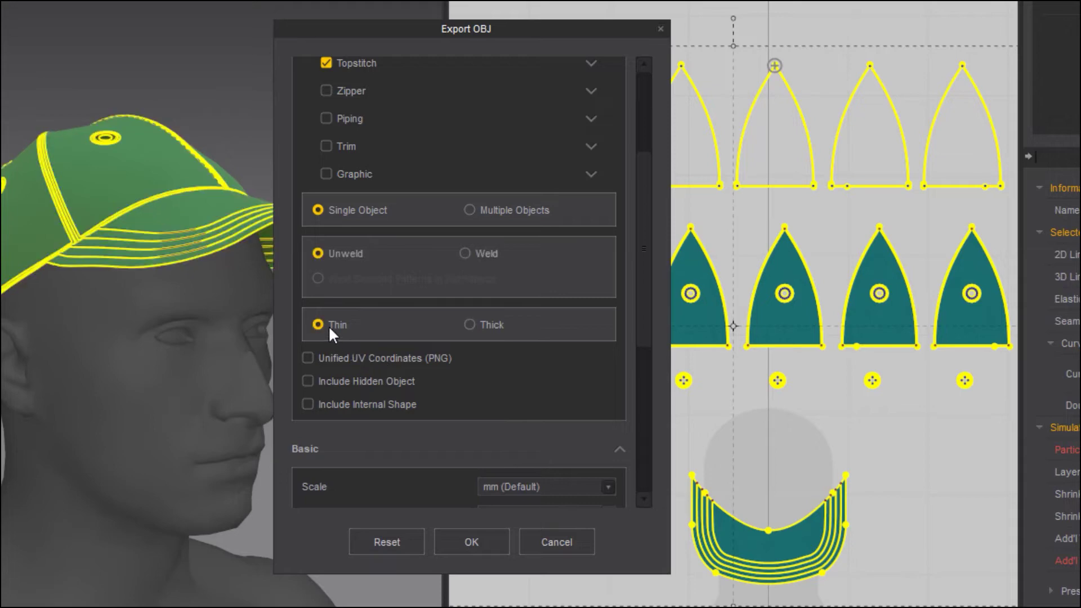
{"action": "left_click", "coordinate": [470, 332]}
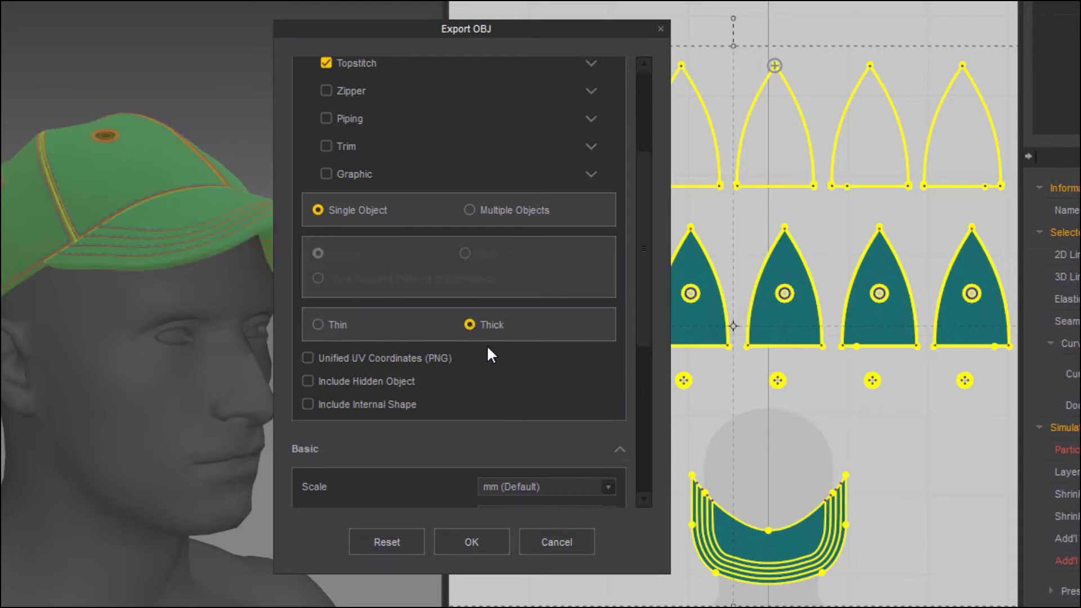
{"action": "left_click", "coordinate": [329, 325]}
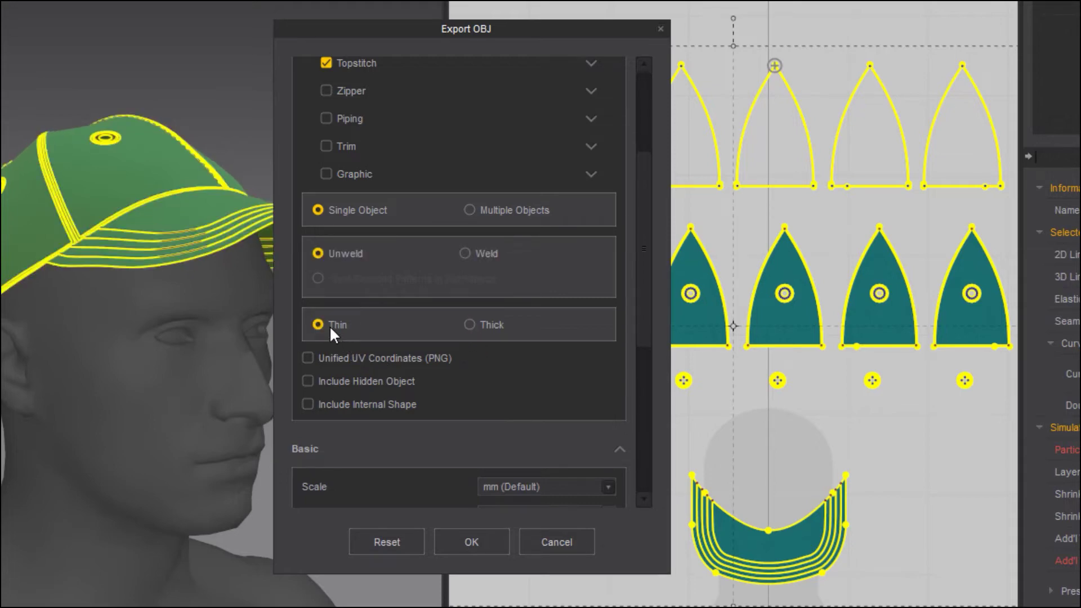
{"action": "left_click", "coordinate": [479, 252]}
{"action": "left_click", "coordinate": [341, 258]}
{"action": "left_click", "coordinate": [470, 325]}
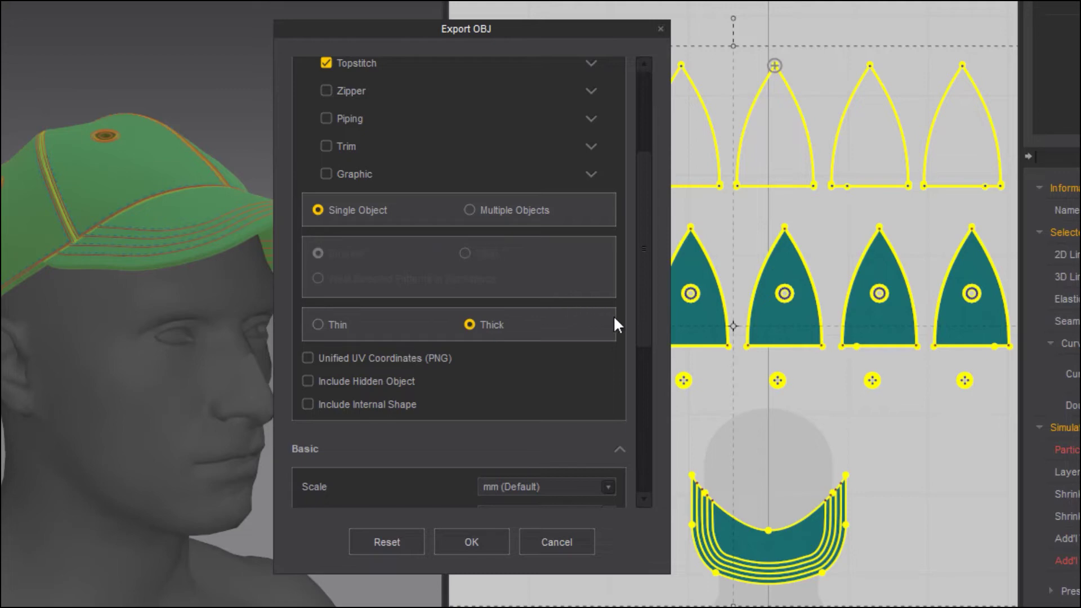
{"action": "left_click_drag", "start_coordinate": [651, 330], "coordinate": [662, 445]}
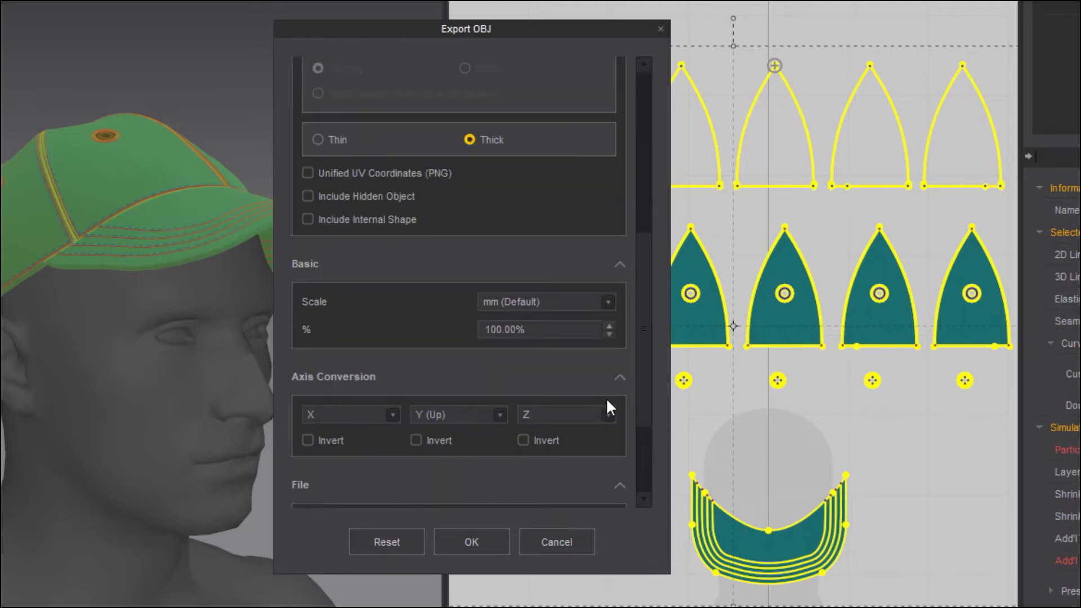
{"action": "left_click", "coordinate": [495, 540]}
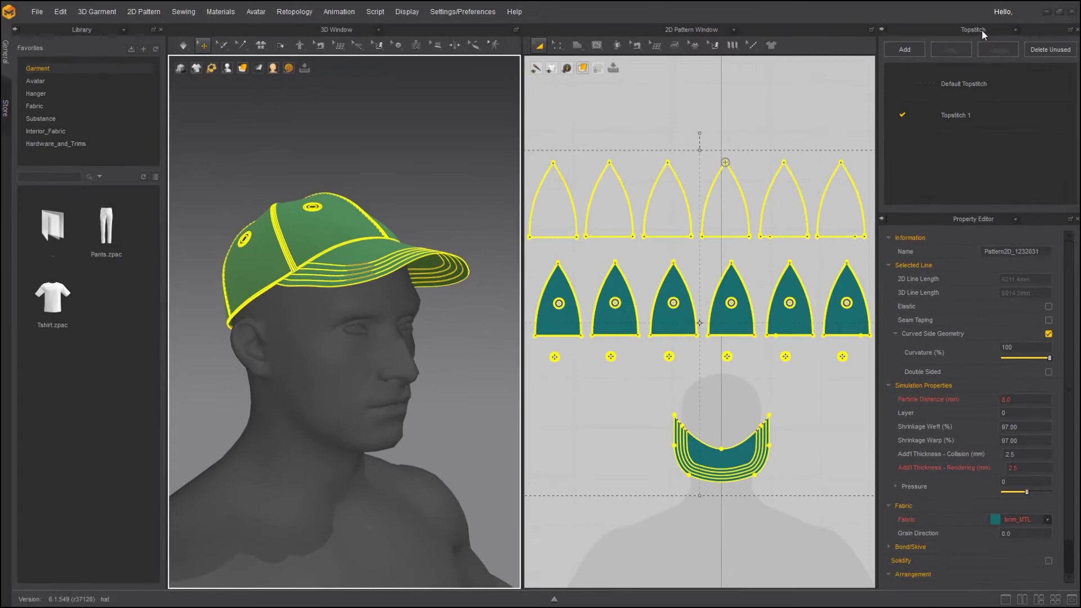
Show the button list and make hat_btn, 17 mm wide and 12 mm thick, the active button.
{"action": "left_click", "coordinate": [980, 32]}
{"action": "left_click", "coordinate": [955, 110]}
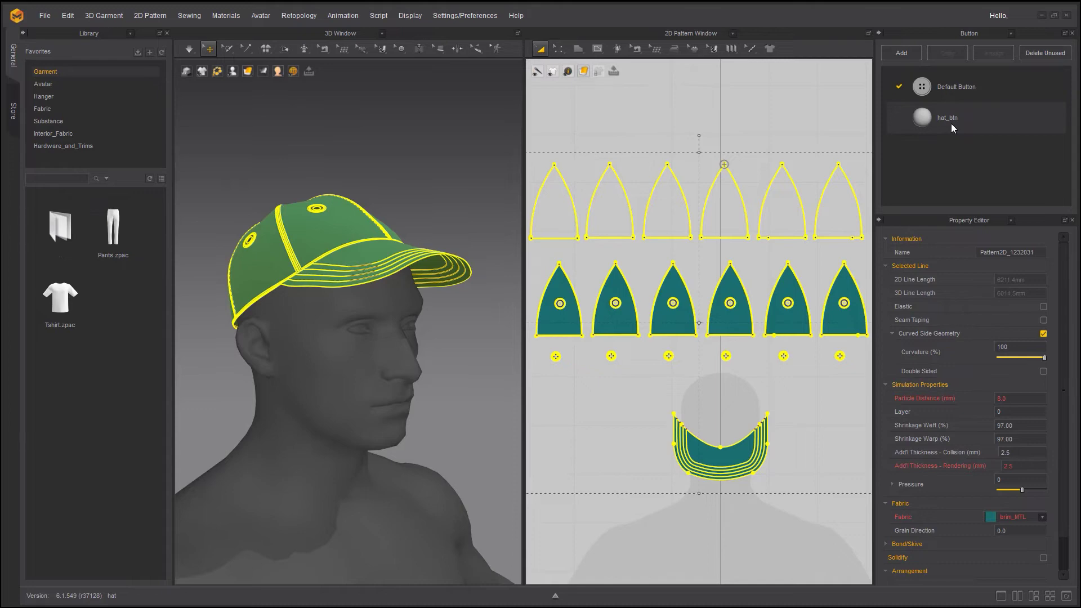
{"action": "left_click", "coordinate": [951, 128]}
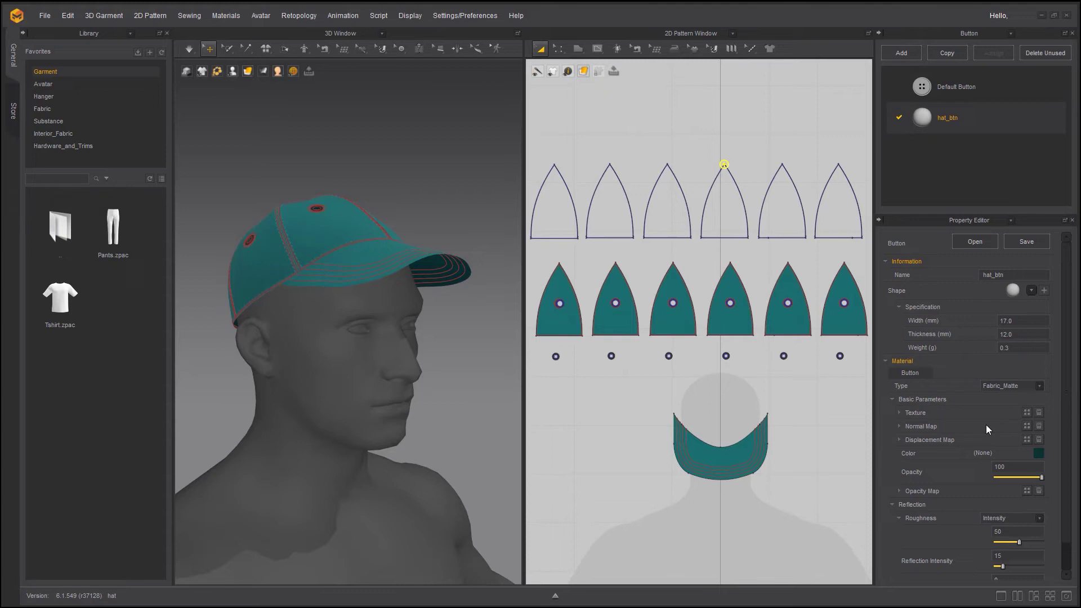
Select all patterns and items on the cap.
{"action": "left_click", "coordinate": [47, 19]}
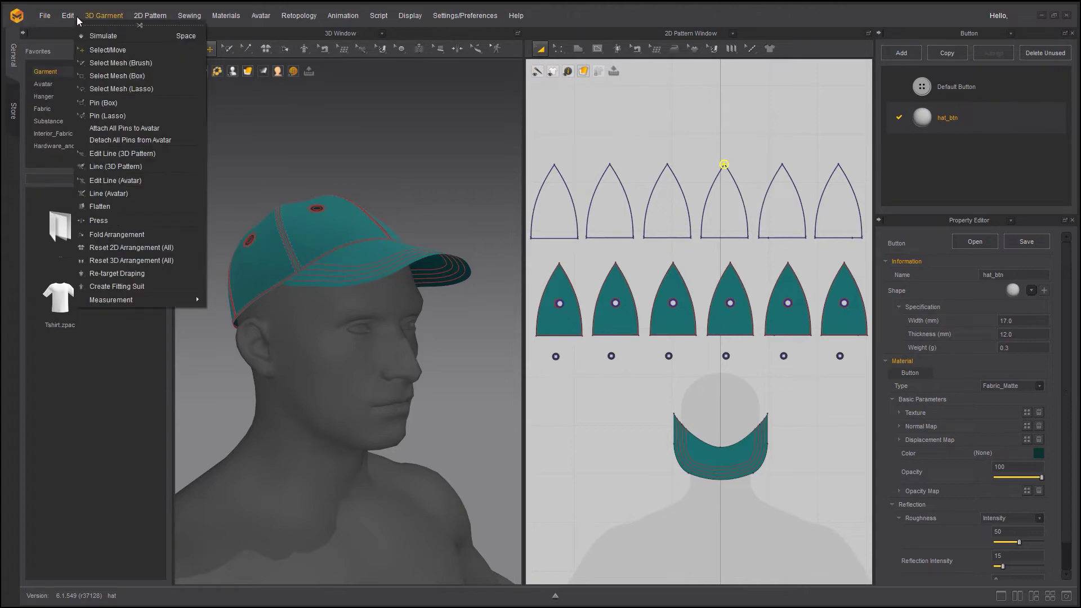
{"action": "mouse_move", "coordinate": [69, 18]}
{"action": "left_click", "coordinate": [75, 95]}
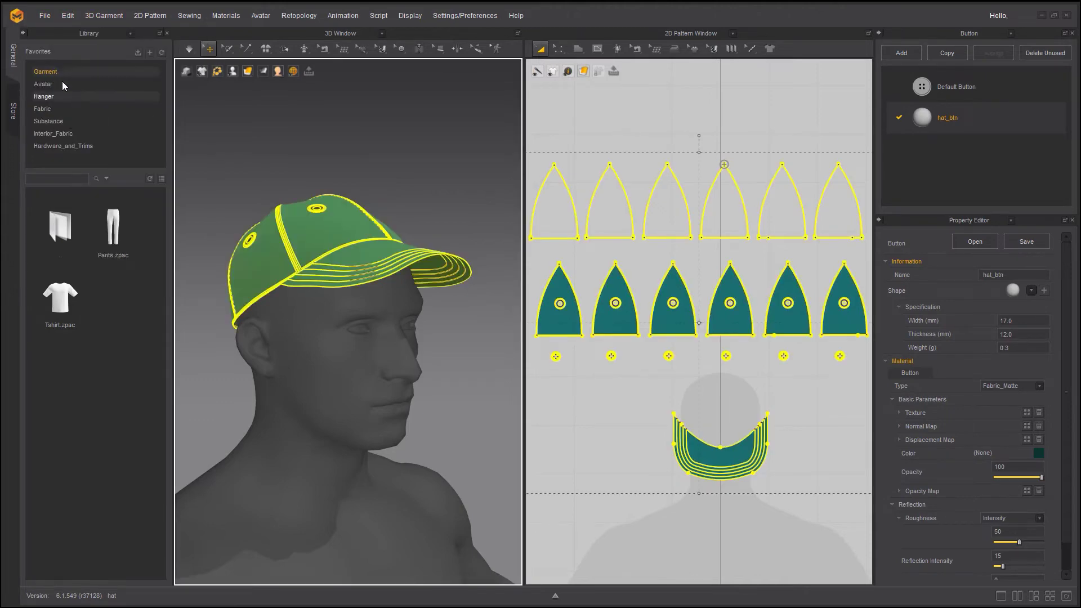
Export the selection as an OBJ named main_btn into the Hat_Export buttons folder.
{"action": "left_click", "coordinate": [45, 16]}
{"action": "mouse_move", "coordinate": [64, 132]}
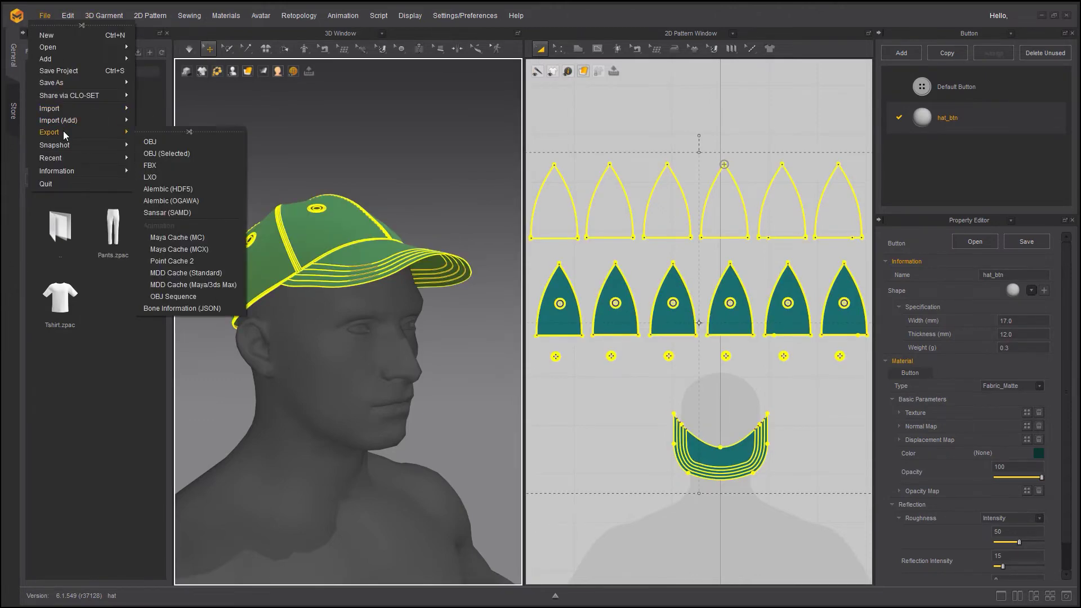
{"action": "left_click", "coordinate": [163, 153]}
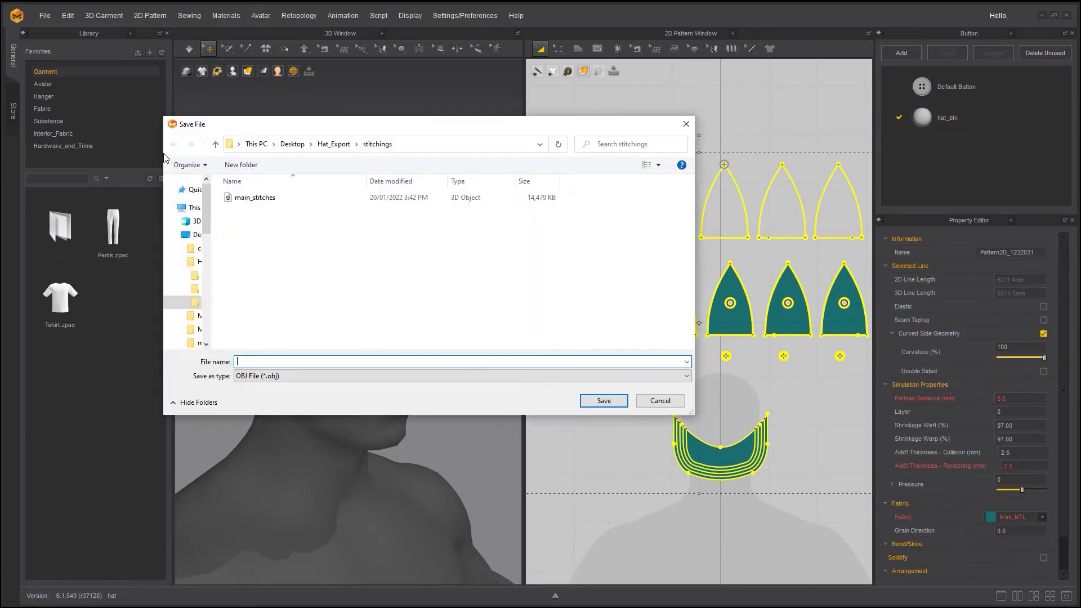
{"action": "left_click", "coordinate": [334, 144]}
{"action": "double_click", "coordinate": [244, 197]}
{"action": "left_click", "coordinate": [250, 361]}
{"action": "type", "text": "main_b"}
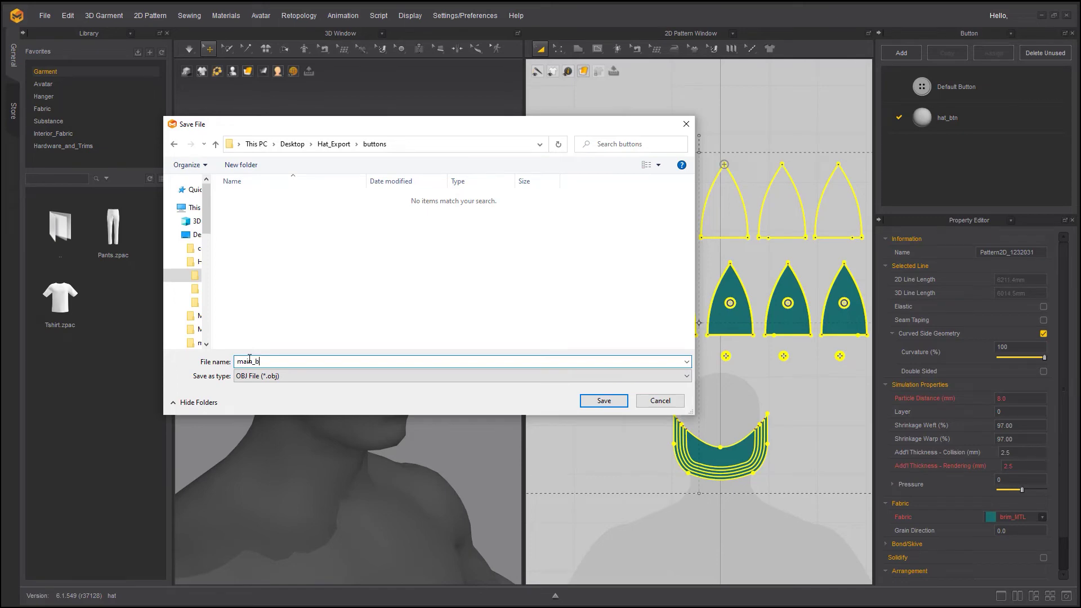
{"action": "type", "text": "tn"}
{"action": "key", "text": "Return"}
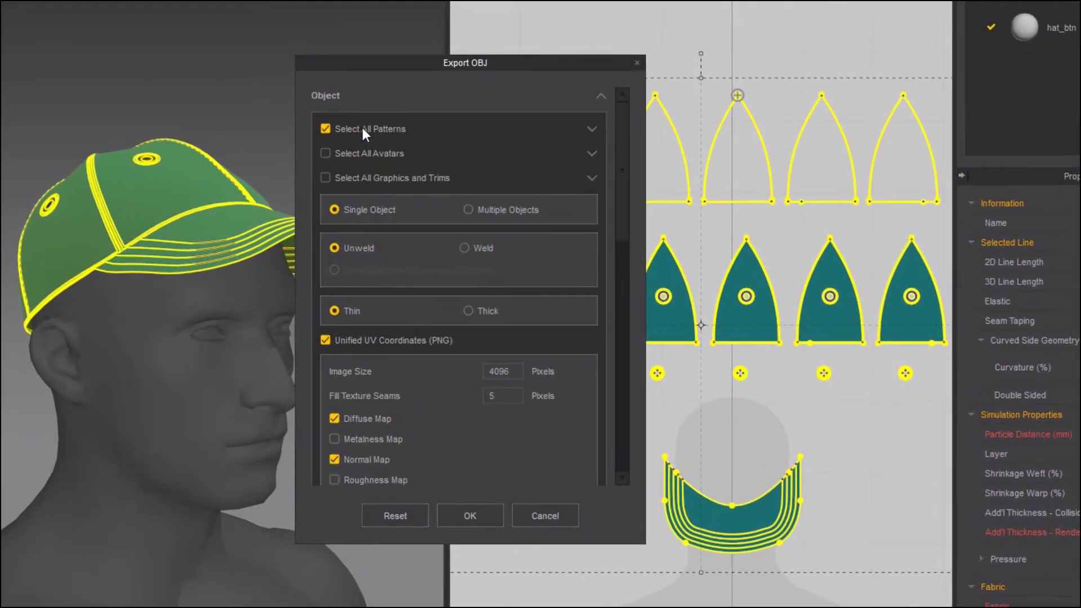
Leave out the pattern pieces, keep Button with a 4096 texture size, and export.
{"action": "left_click", "coordinate": [466, 188]}
{"action": "left_click", "coordinate": [590, 178]}
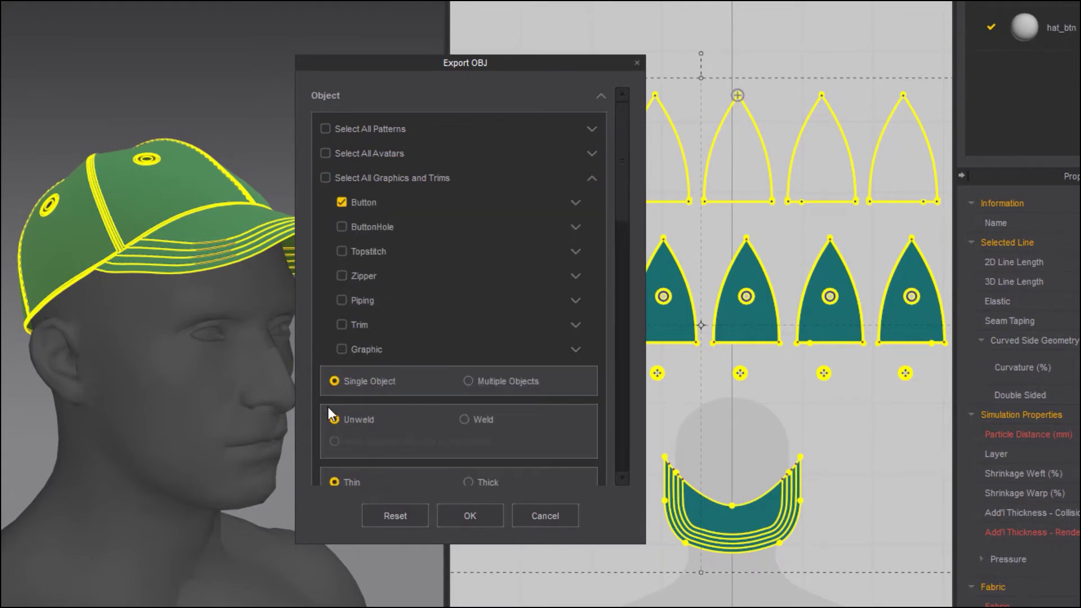
{"action": "left_click", "coordinate": [620, 229]}
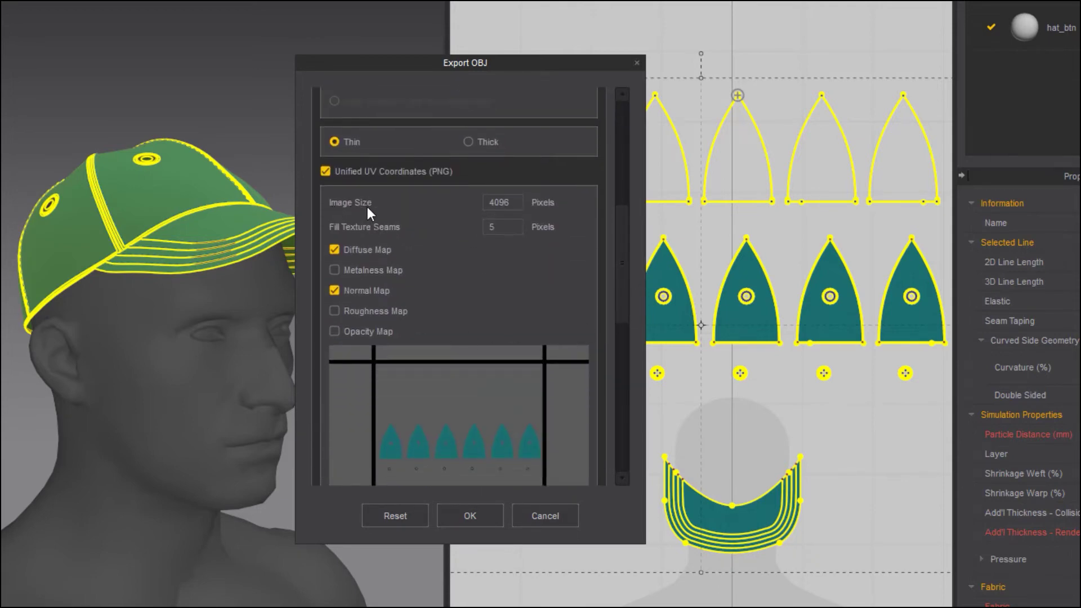
{"action": "double_click", "coordinate": [516, 202]}
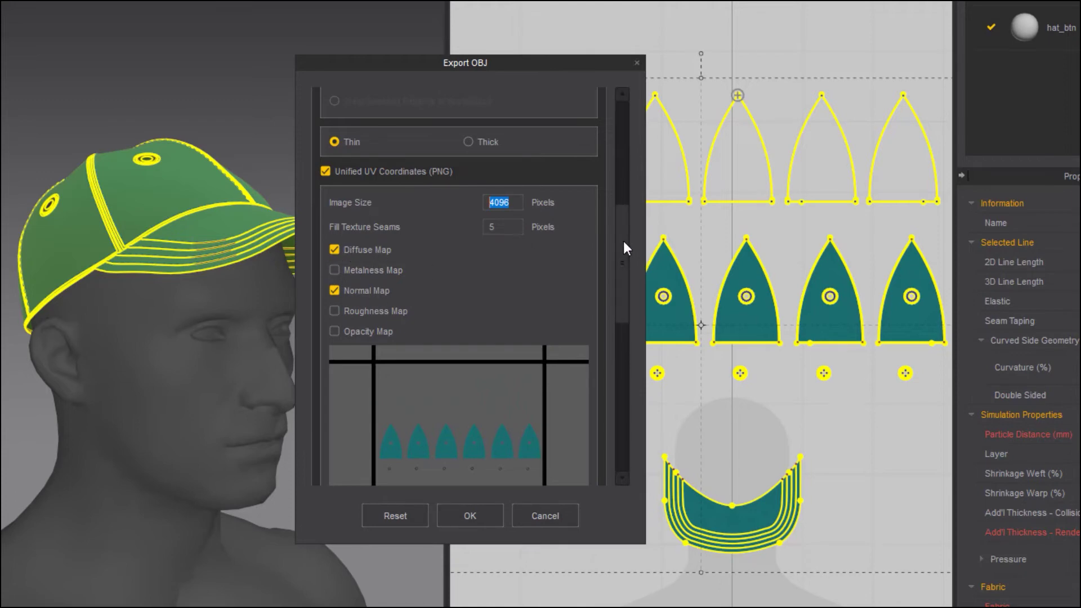
{"action": "left_click_drag", "start_coordinate": [623, 241], "coordinate": [632, 370]}
{"action": "left_click", "coordinate": [487, 516]}
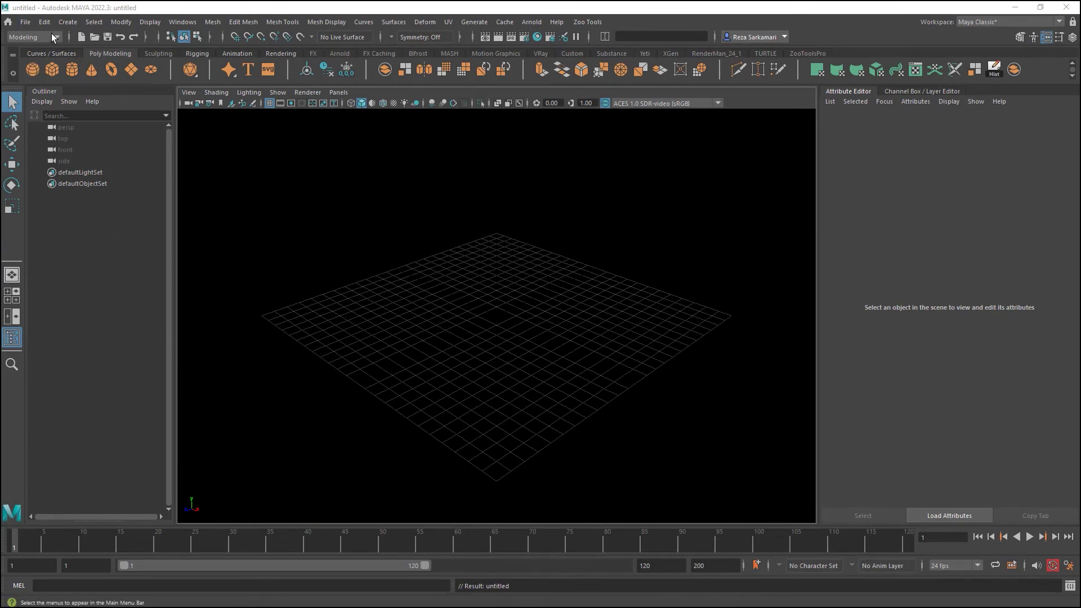
Import main_fabric.obj into the Maya scene.
{"action": "left_click", "coordinate": [28, 23]}
{"action": "left_click", "coordinate": [51, 148]}
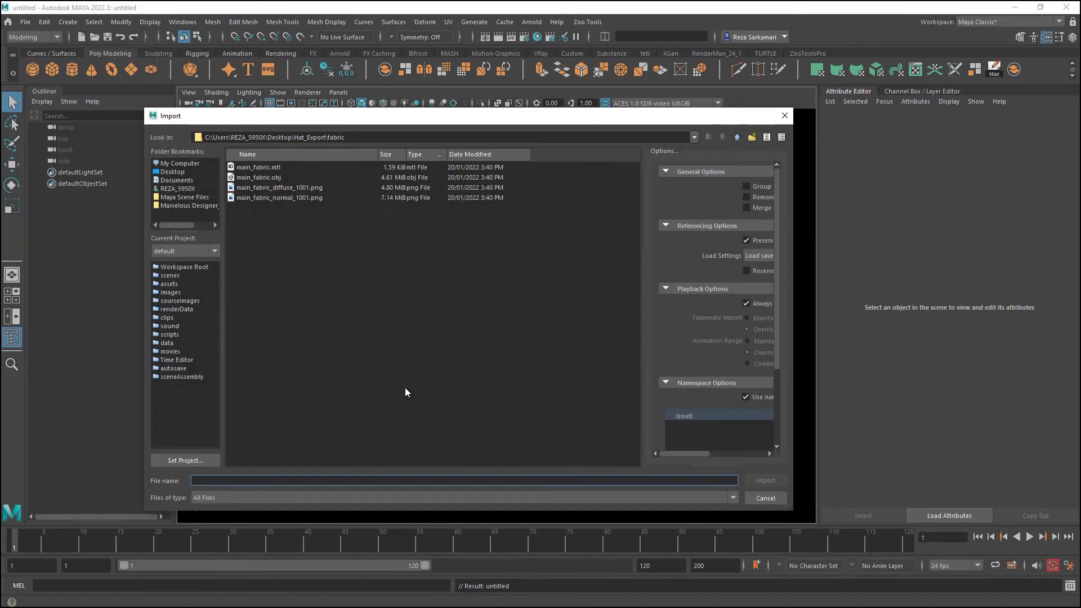
{"action": "double_click", "coordinate": [256, 178]}
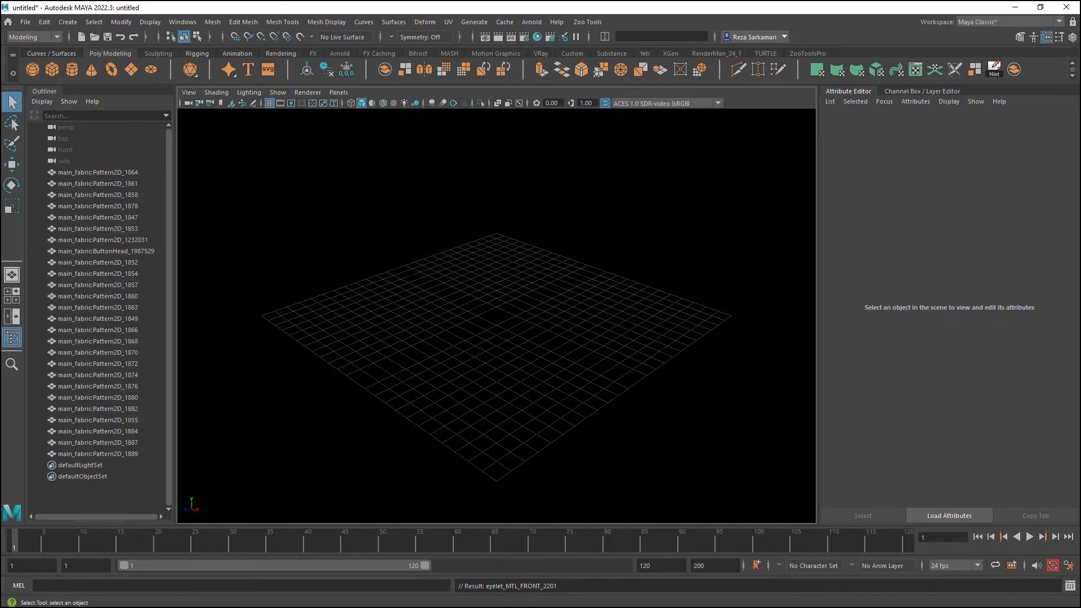
Group all the main_fabric pattern meshes and name the group main_fabric1.
{"action": "left_click_drag", "start_coordinate": [92, 171], "coordinate": [83, 437]}
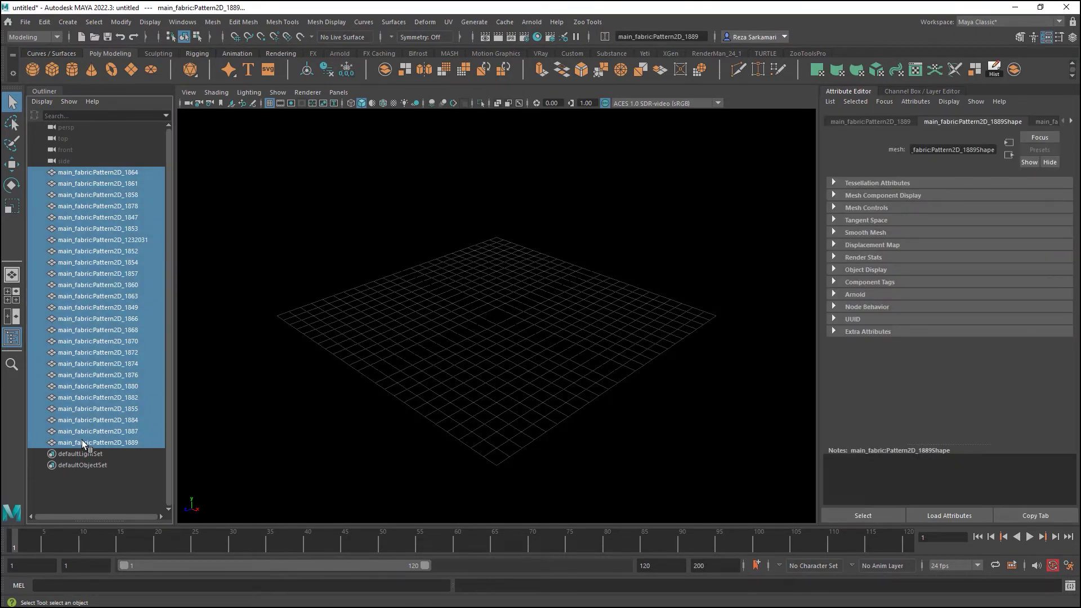
{"action": "key", "text": "ctrl+g"}
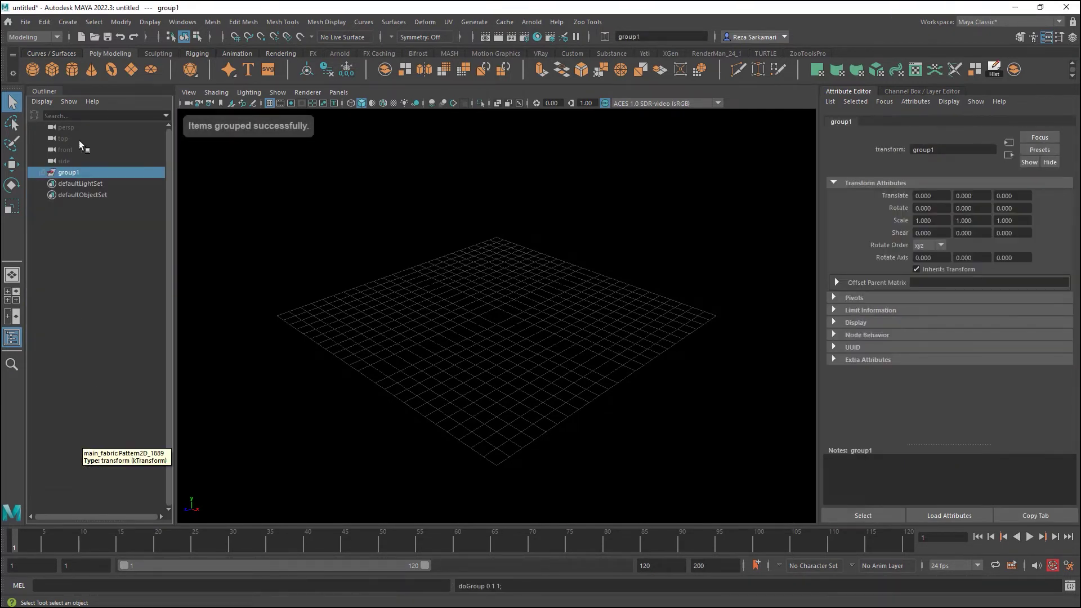
{"action": "double_click", "coordinate": [71, 174]}
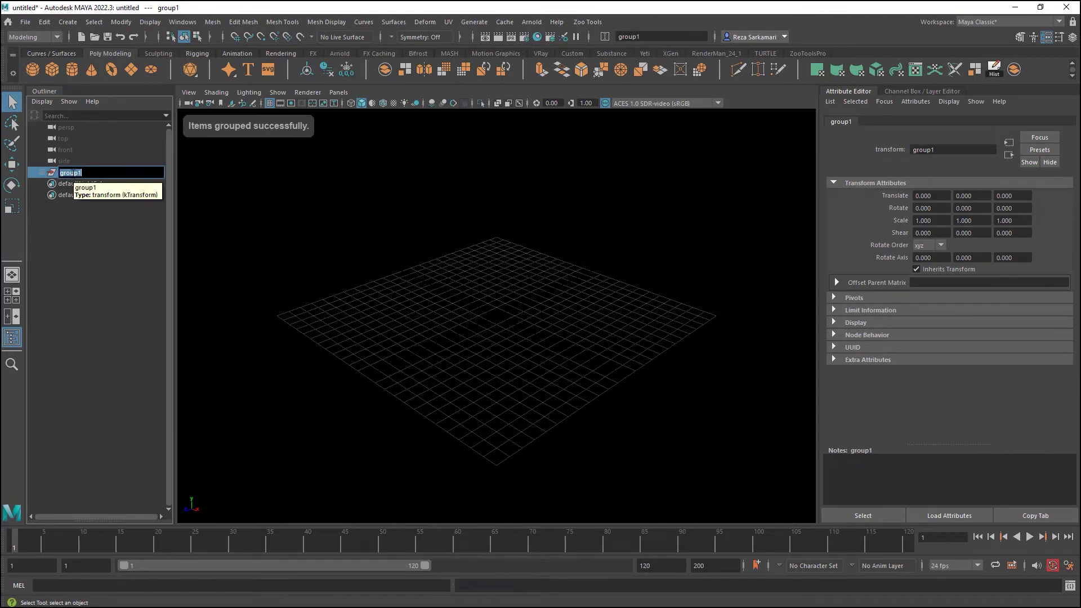
{"action": "type", "text": "main"}
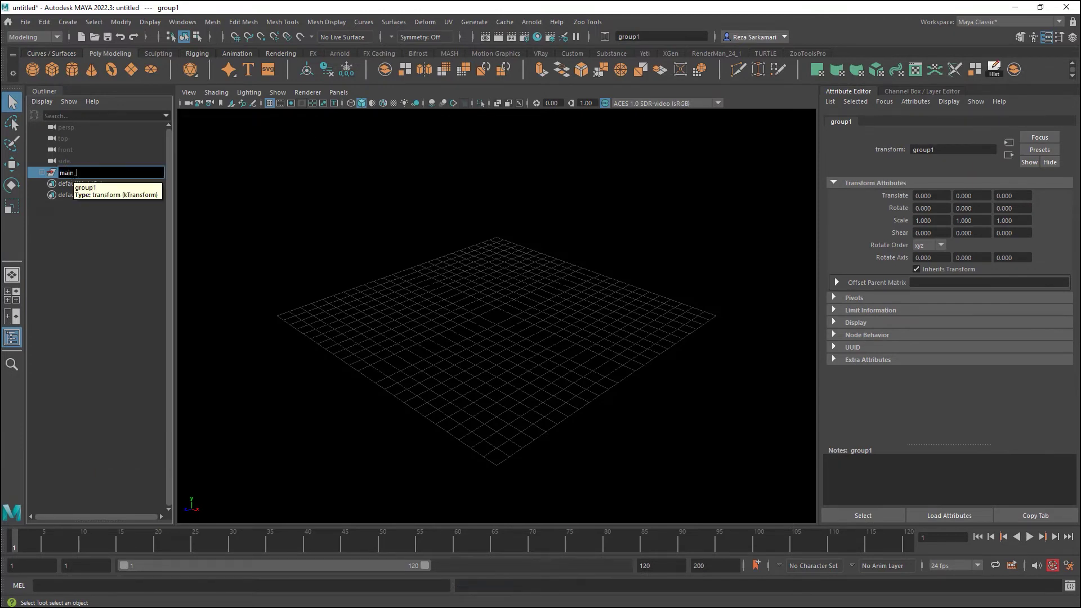
{"action": "type", "text": "_fabric1"}
{"action": "key", "text": "Return"}
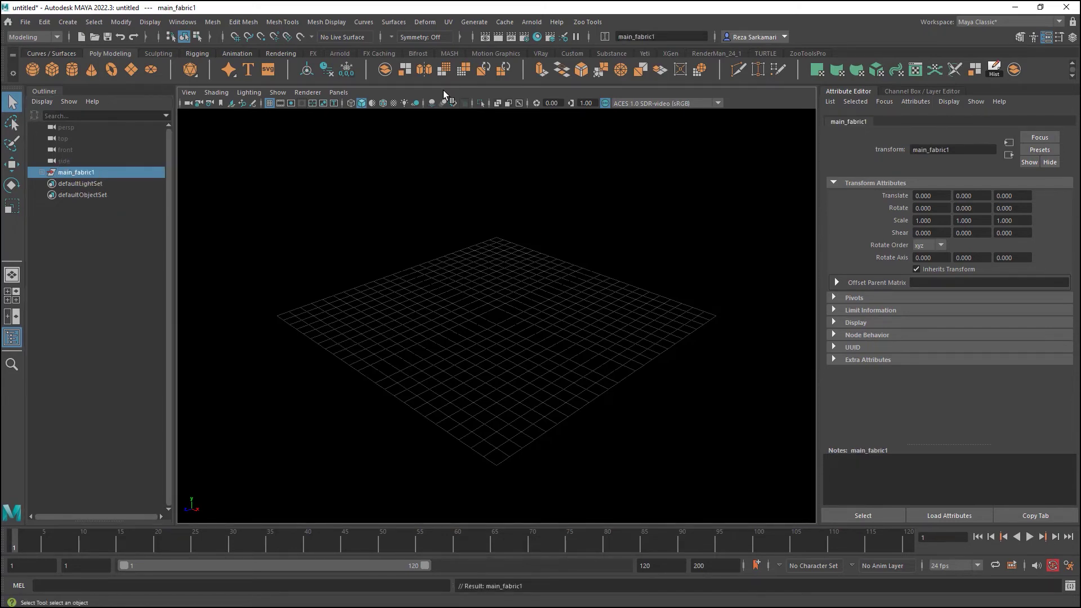
Select all the eyelet rings around the cap.
{"action": "key", "text": "f"}
{"action": "left_click_drag", "start_coordinate": [293, 373], "coordinate": [325, 390], "text": "alt"}
{"action": "left_click", "coordinate": [292, 379]}
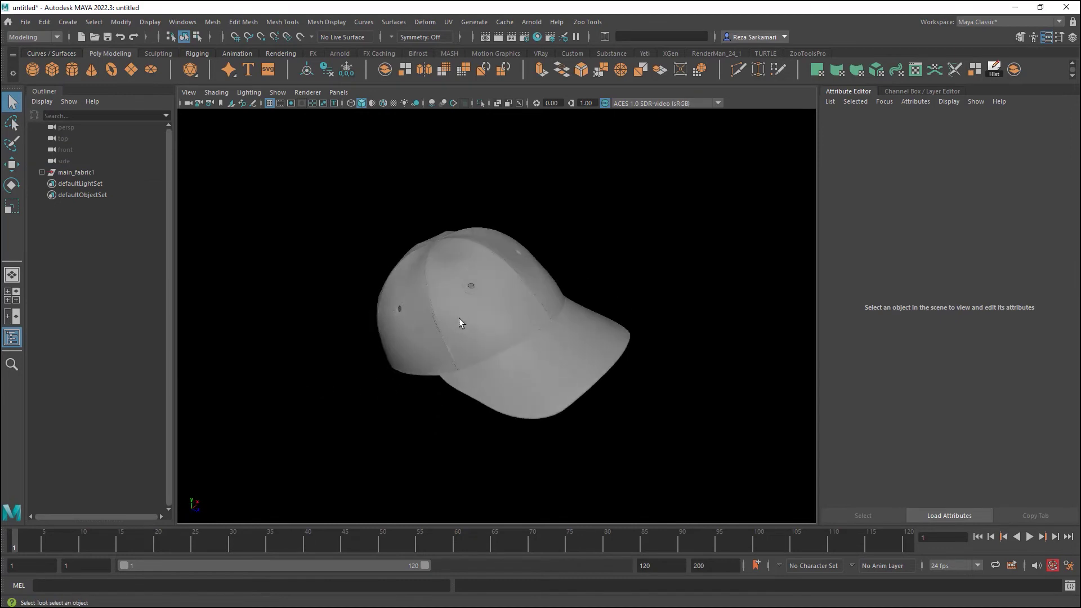
{"action": "scroll", "coordinate": [451, 285], "scroll_direction": "up", "scroll_amount": 5}
{"action": "key", "text": "ctrl+z"}
{"action": "left_click", "coordinate": [443, 254]}
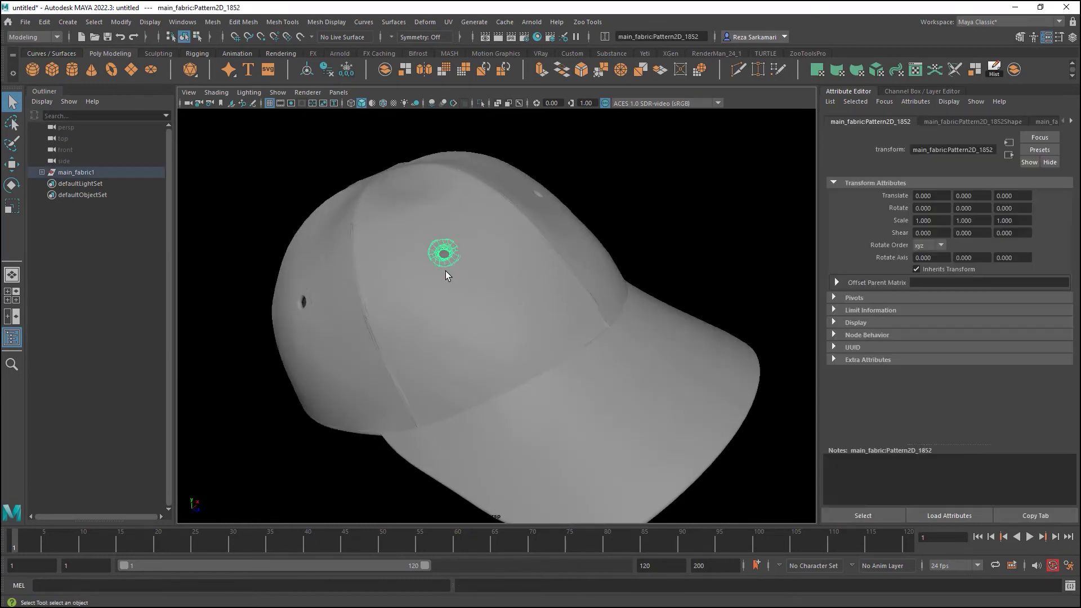
{"action": "left_click_drag", "start_coordinate": [338, 362], "coordinate": [390, 357], "text": "alt"}
{"action": "left_click", "coordinate": [391, 359]}
{"action": "left_click_drag", "start_coordinate": [329, 372], "coordinate": [415, 335], "text": "alt"}
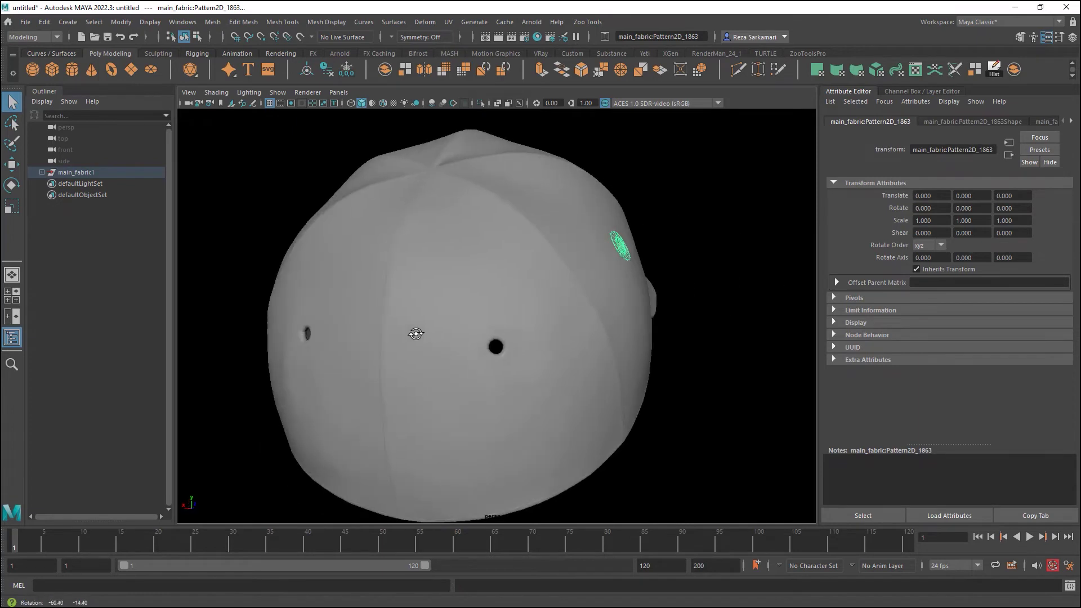
{"action": "left_click", "coordinate": [491, 346], "text": "shift"}
{"action": "left_click", "coordinate": [309, 337], "text": "shift"}
{"action": "left_click_drag", "start_coordinate": [304, 360], "coordinate": [485, 356], "text": "alt"}
{"action": "left_click", "coordinate": [490, 274], "text": "shift"}
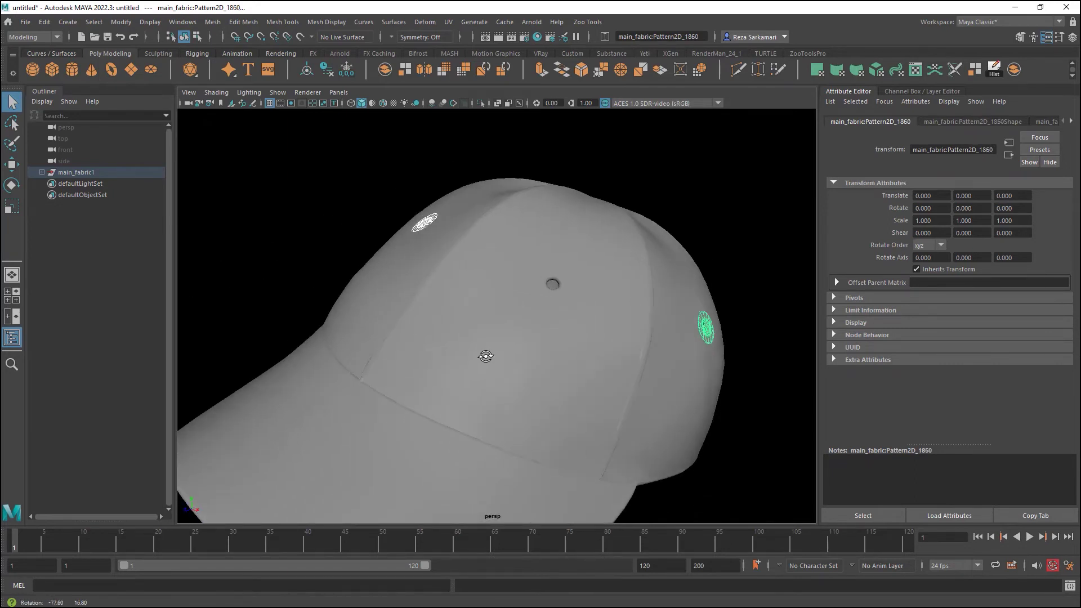
{"action": "left_click", "coordinate": [553, 285], "text": "shift"}
{"action": "left_click_drag", "start_coordinate": [565, 286], "coordinate": [451, 282], "text": "alt"}
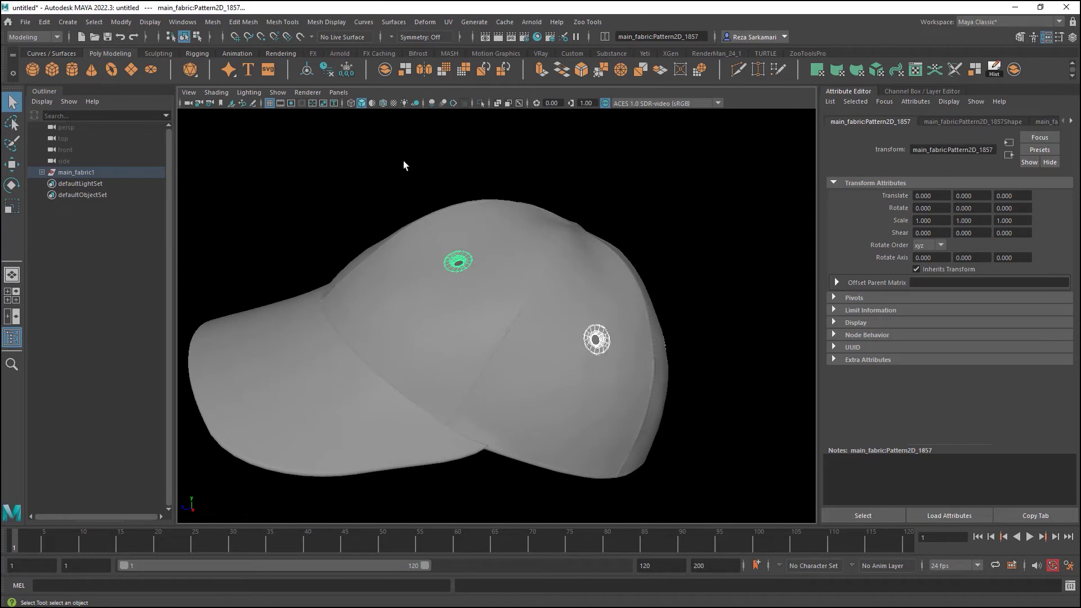
Combine the eyelets, delete their history, and rename the object eyelets.
{"action": "left_click", "coordinate": [213, 23]}
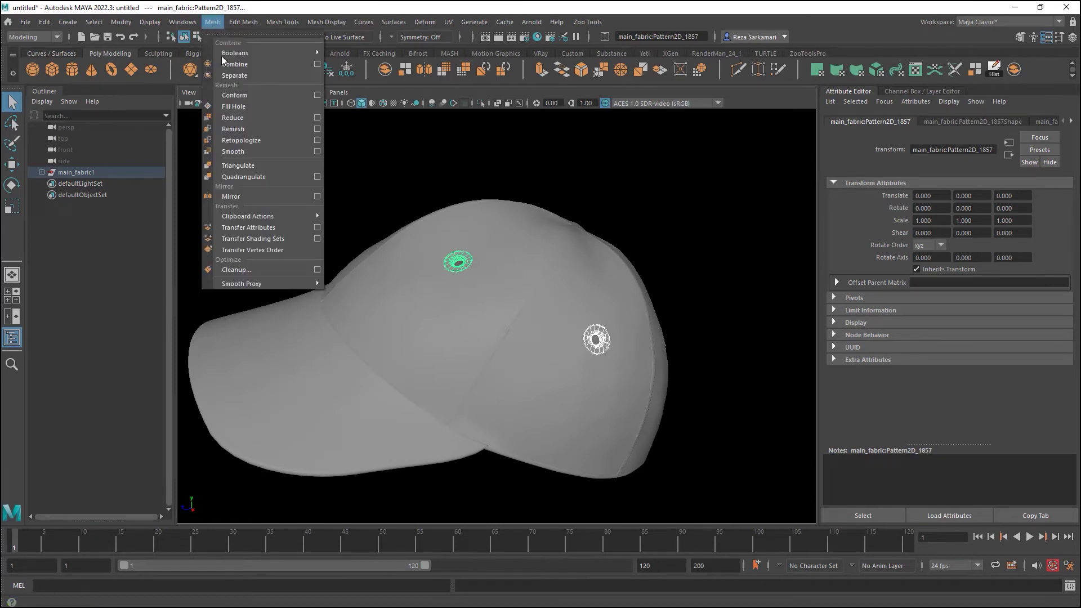
{"action": "left_click", "coordinate": [233, 64]}
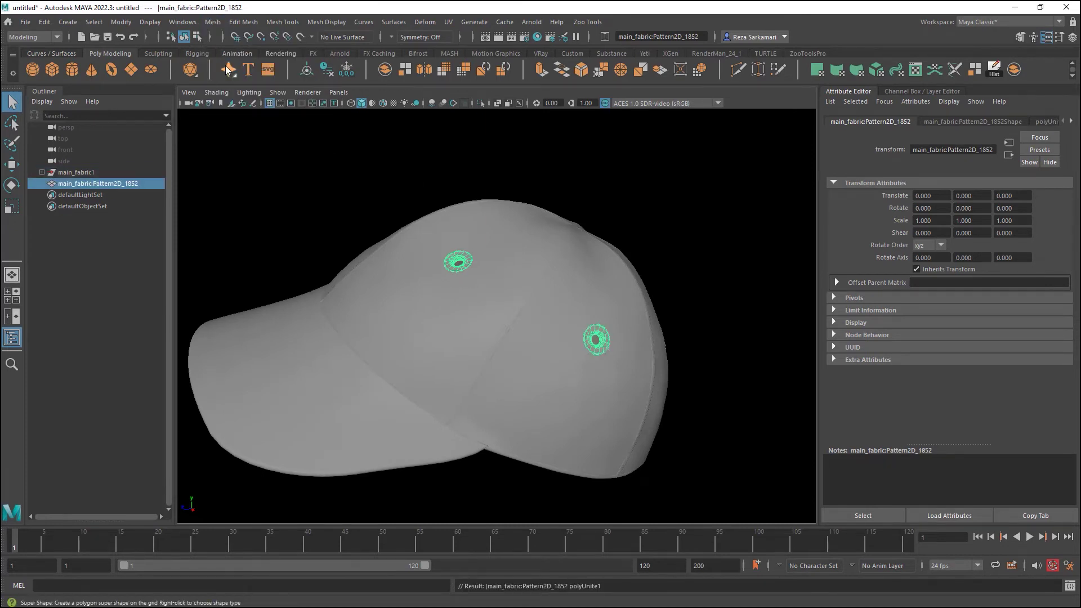
{"action": "left_click", "coordinate": [44, 22]}
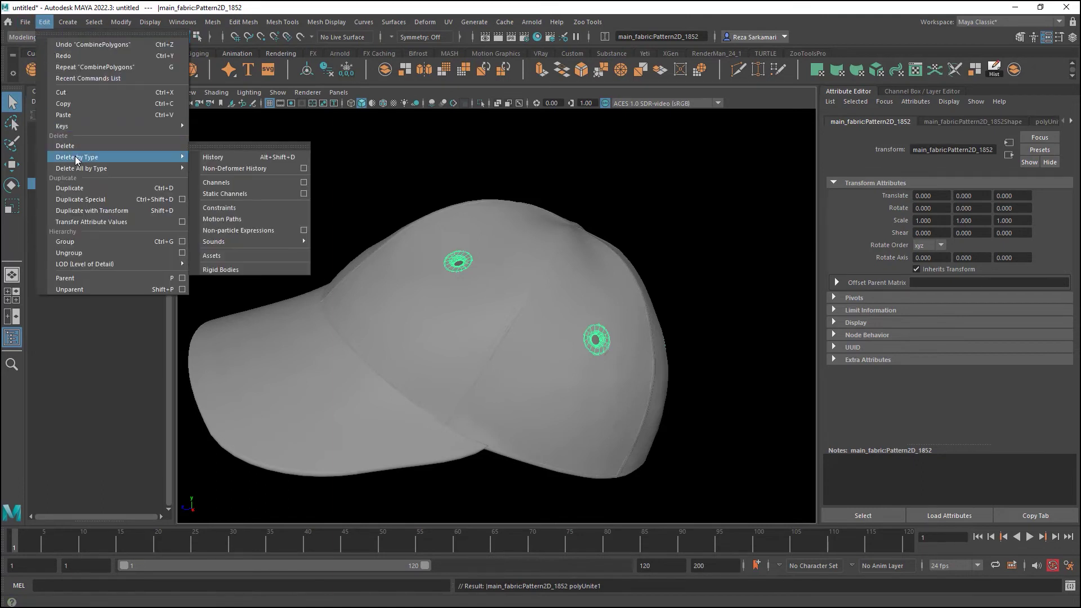
{"action": "left_click", "coordinate": [225, 158]}
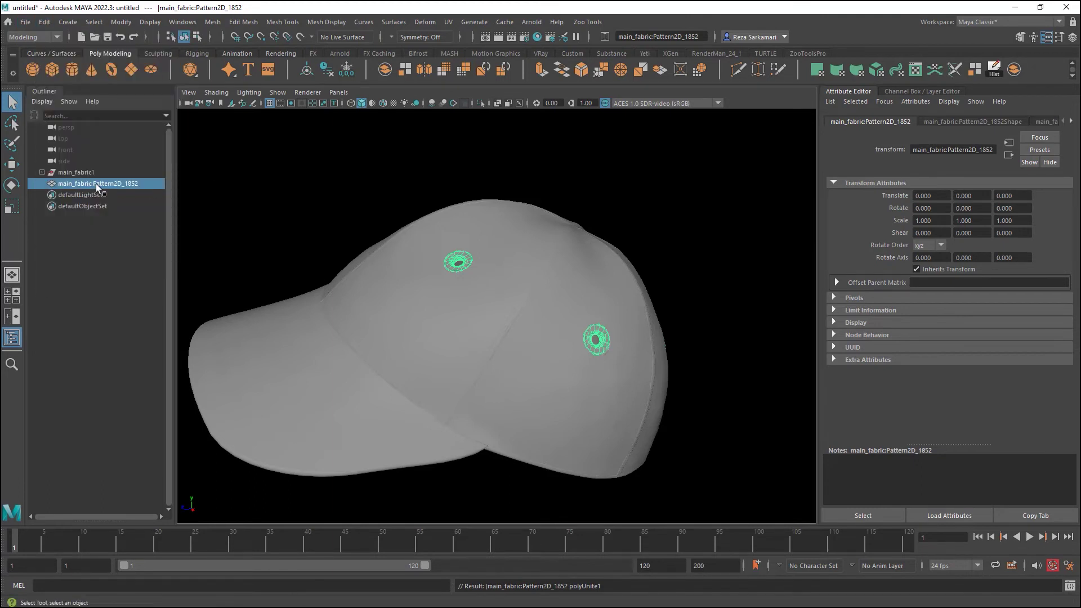
{"action": "double_click", "coordinate": [96, 183]}
{"action": "type", "text": "eyelet"}
{"action": "key", "text": "Return"}
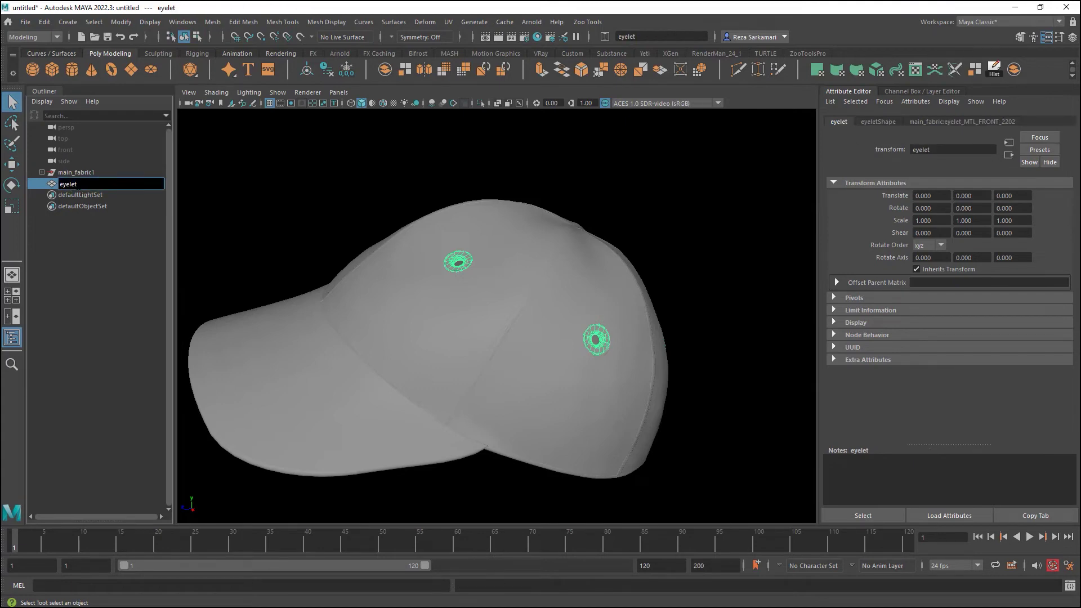
{"action": "type", "text": "s"}
{"action": "key", "text": "Return"}
{"action": "left_click", "coordinate": [86, 175]}
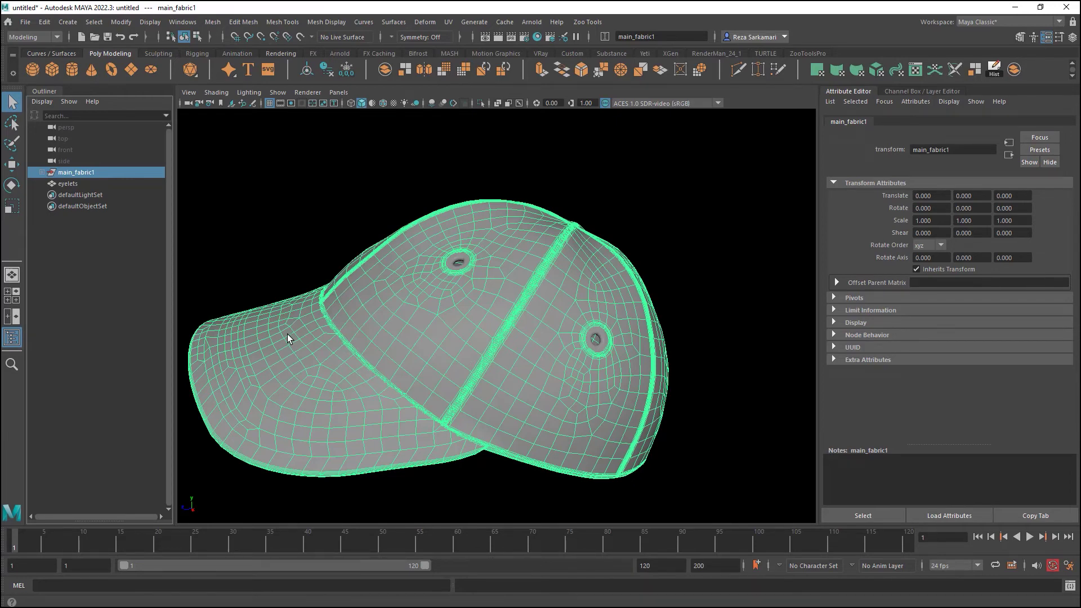
Combine the fabric pieces, delete all history, and rename the mesh main_fabric1.
{"action": "left_click", "coordinate": [218, 25]}
{"action": "left_click", "coordinate": [213, 66]}
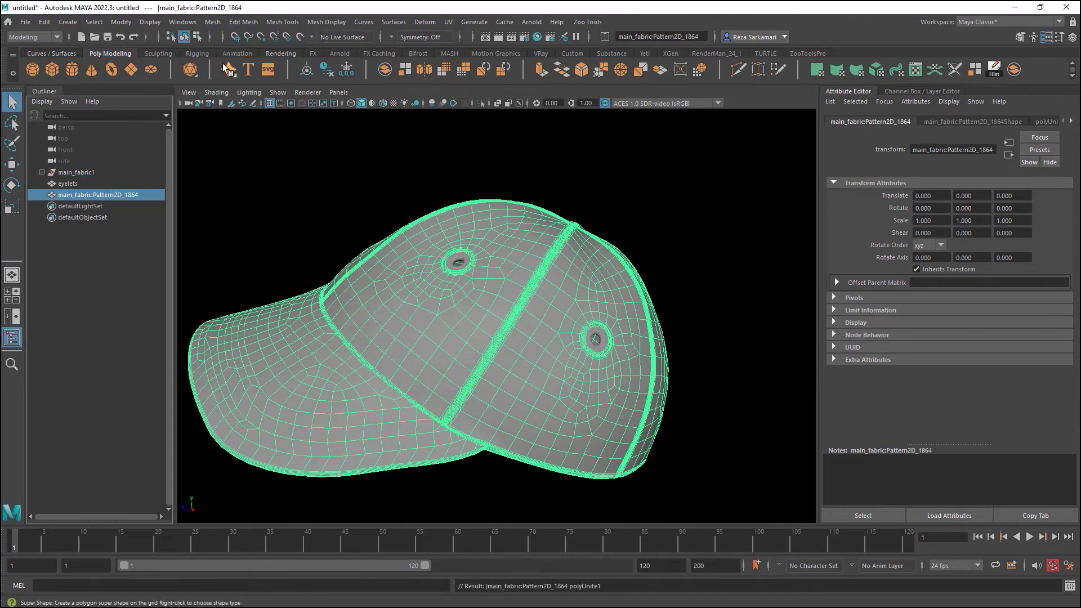
{"action": "left_click", "coordinate": [44, 22]}
{"action": "mouse_move", "coordinate": [140, 168]}
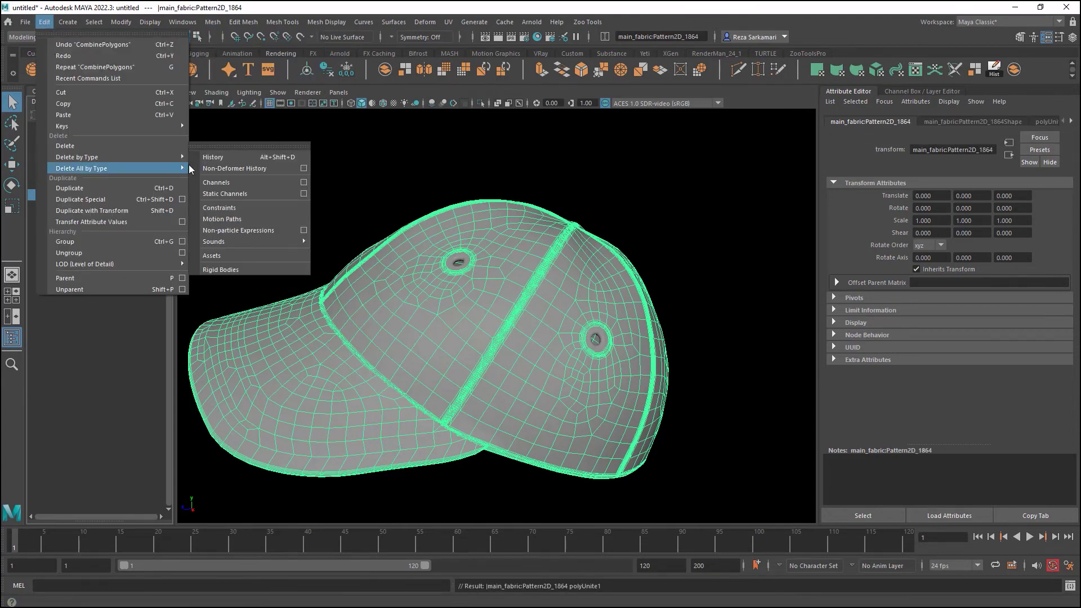
{"action": "left_click", "coordinate": [216, 157]}
{"action": "double_click", "coordinate": [83, 184]}
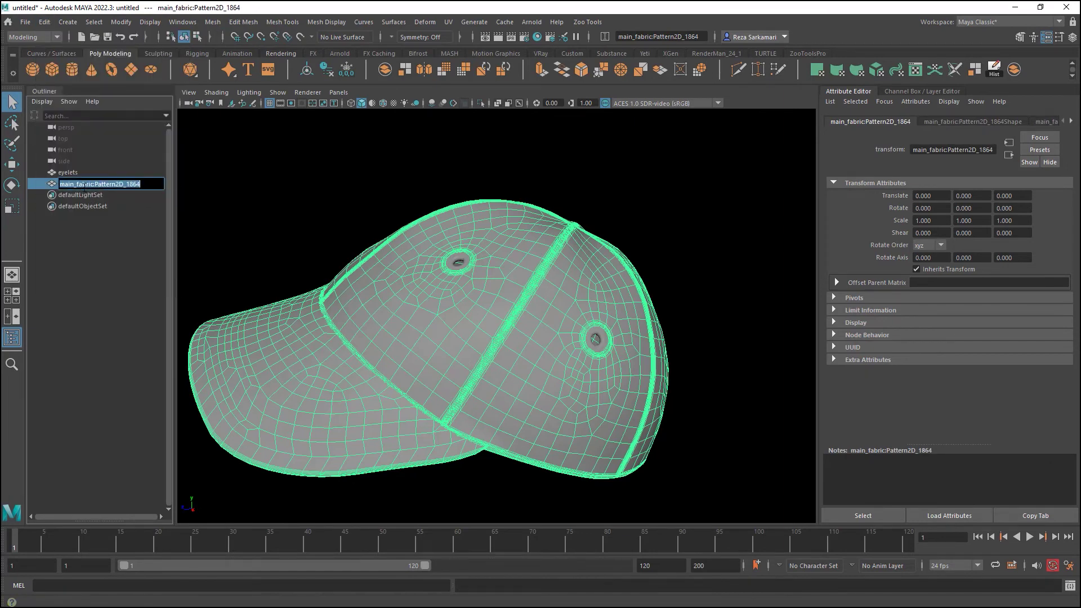
{"action": "type", "text": "main_fabric1"}
{"action": "key", "text": "Return"}
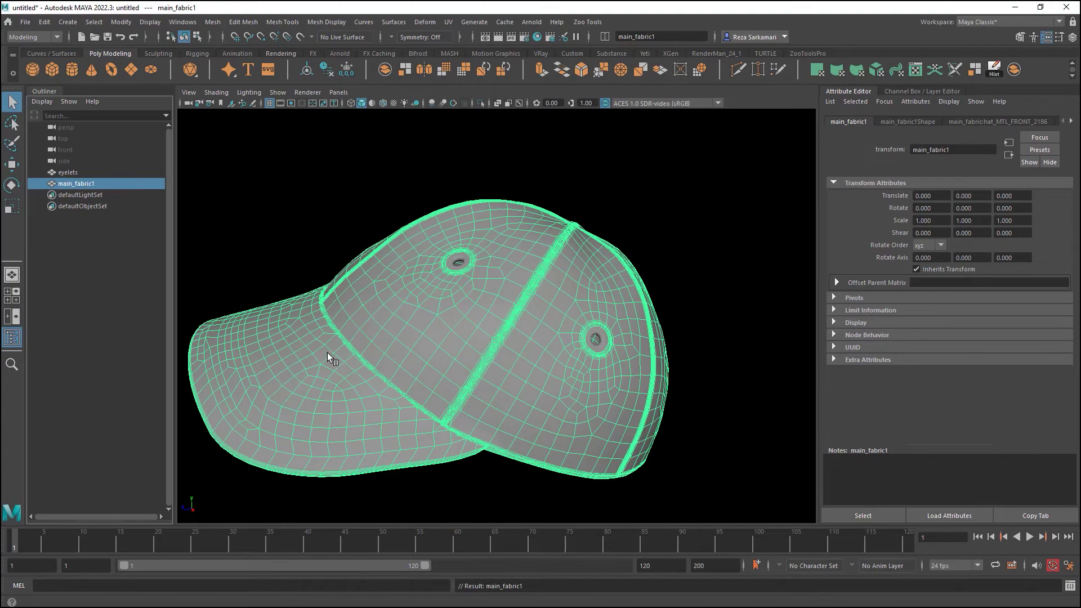
{"action": "left_click_drag", "start_coordinate": [455, 378], "coordinate": [506, 357], "text": "alt"}
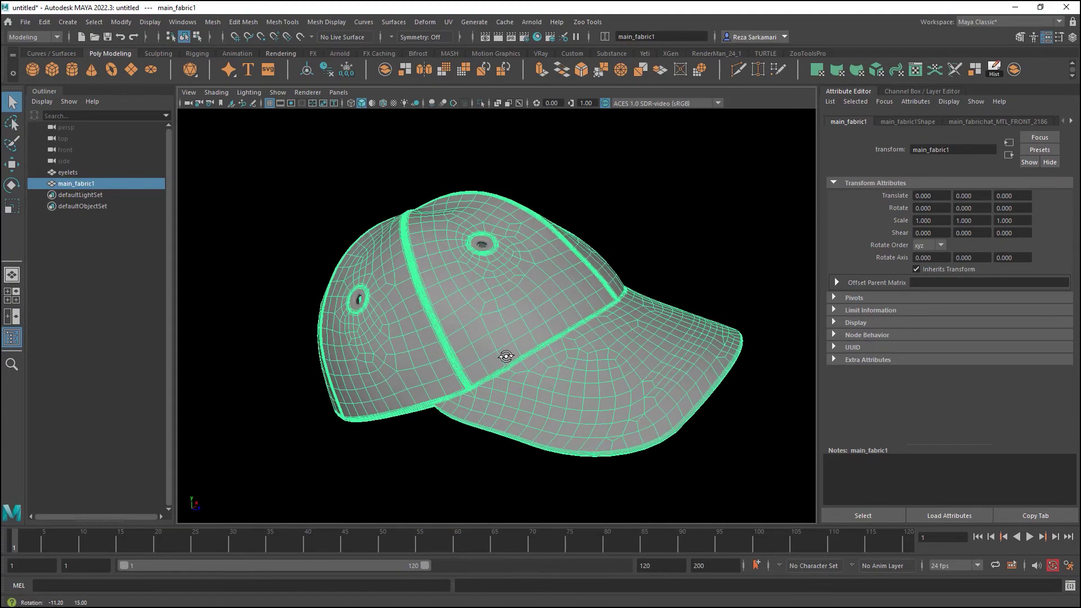
Import main_stitches.obj from the Hat_Export stitchings folder.
{"action": "left_click", "coordinate": [28, 23]}
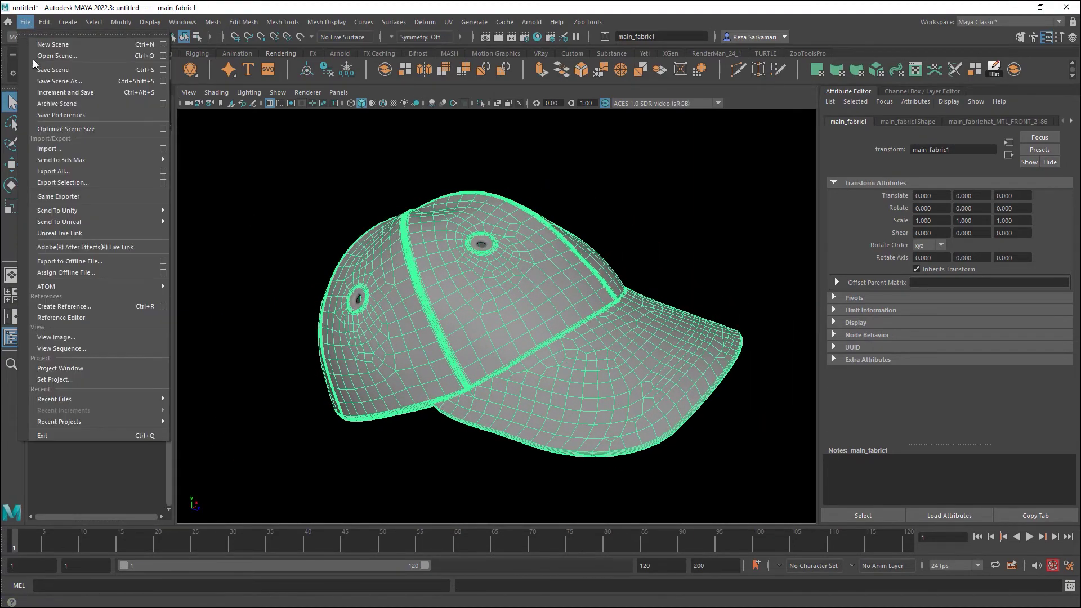
{"action": "left_click", "coordinate": [47, 150]}
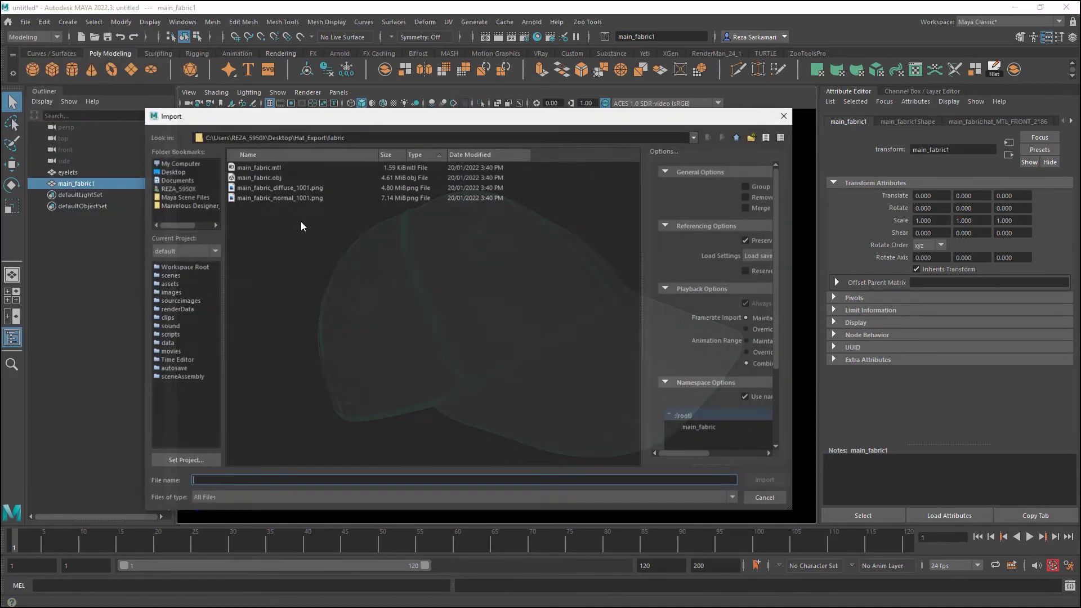
{"action": "left_click", "coordinate": [737, 138]}
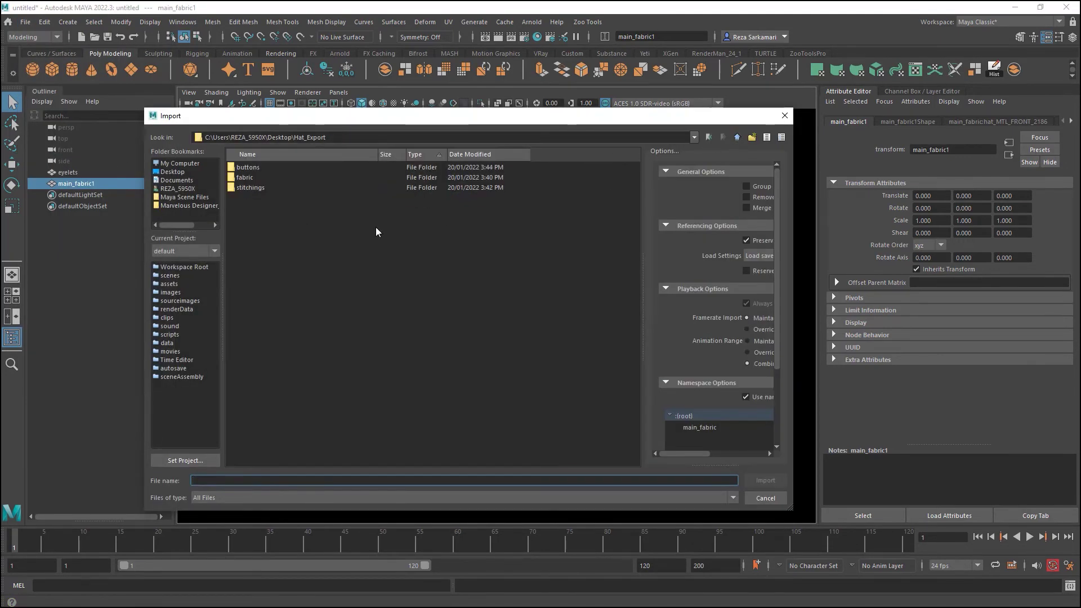
{"action": "double_click", "coordinate": [244, 188]}
{"action": "left_click", "coordinate": [260, 178]}
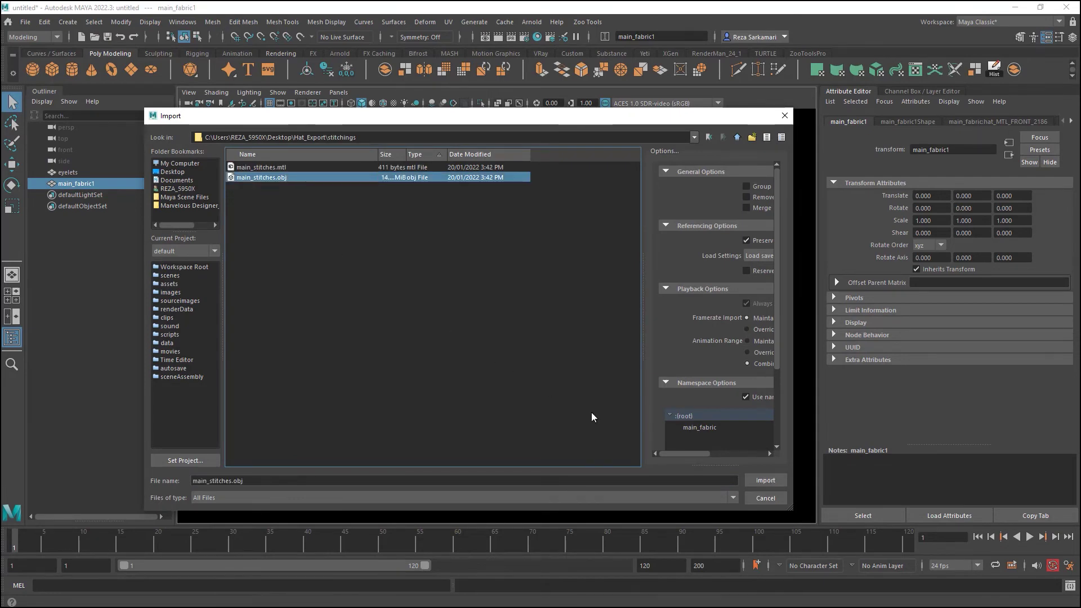
{"action": "left_click", "coordinate": [765, 480]}
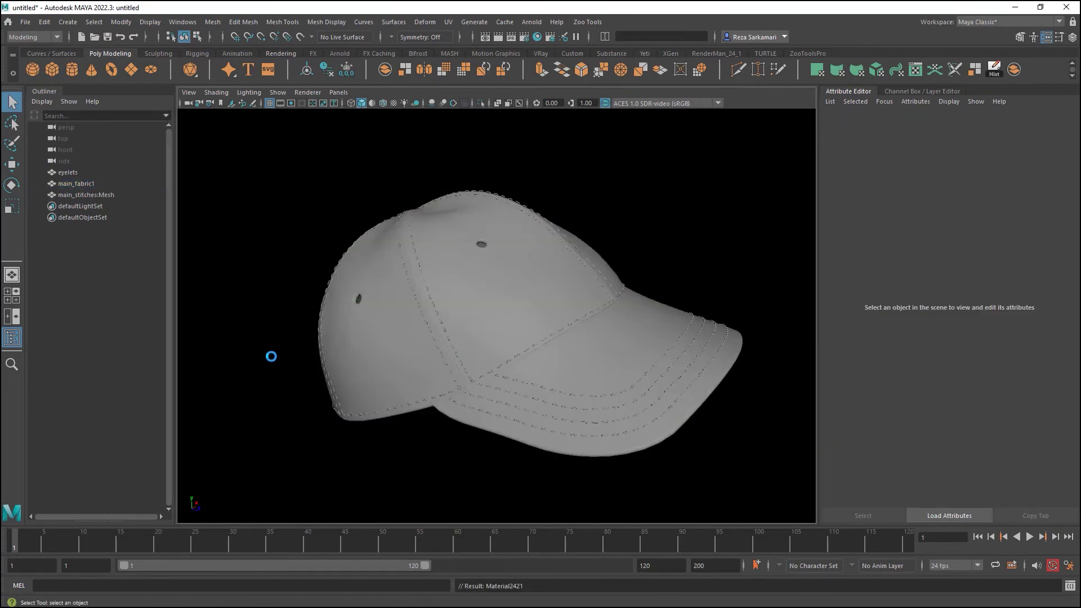
Select the imported stitches mesh in the Outliner.
{"action": "left_click", "coordinate": [514, 393]}
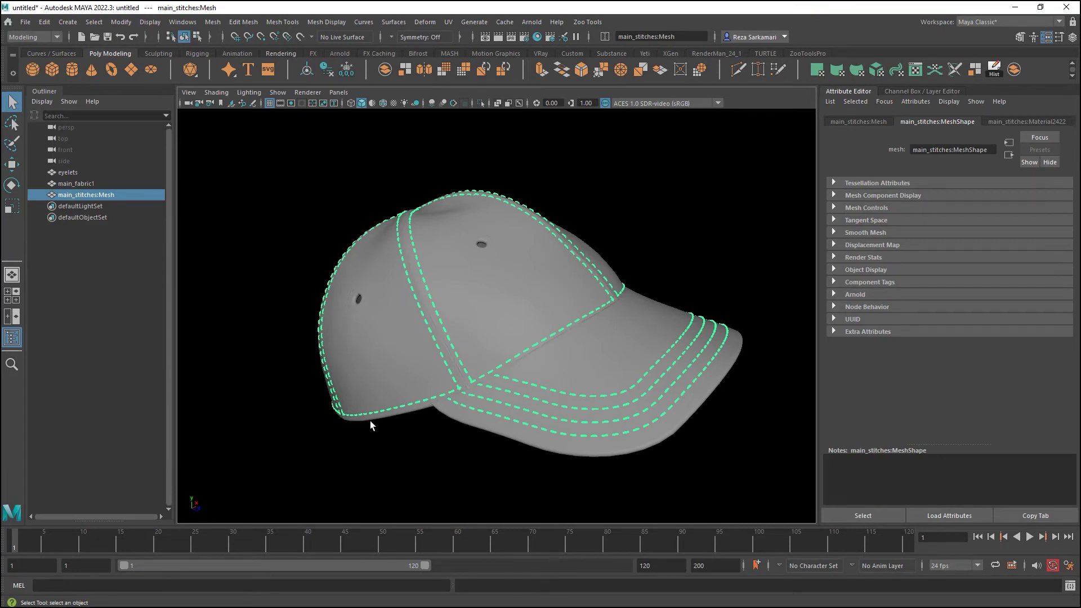
{"action": "double_click", "coordinate": [98, 194]}
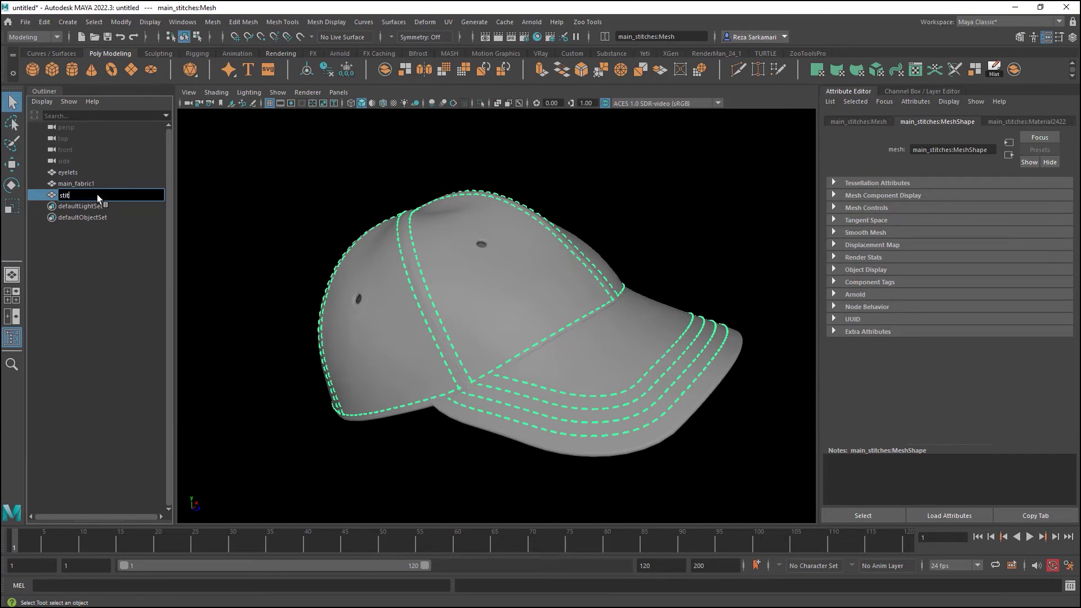
{"action": "key", "text": "Escape"}
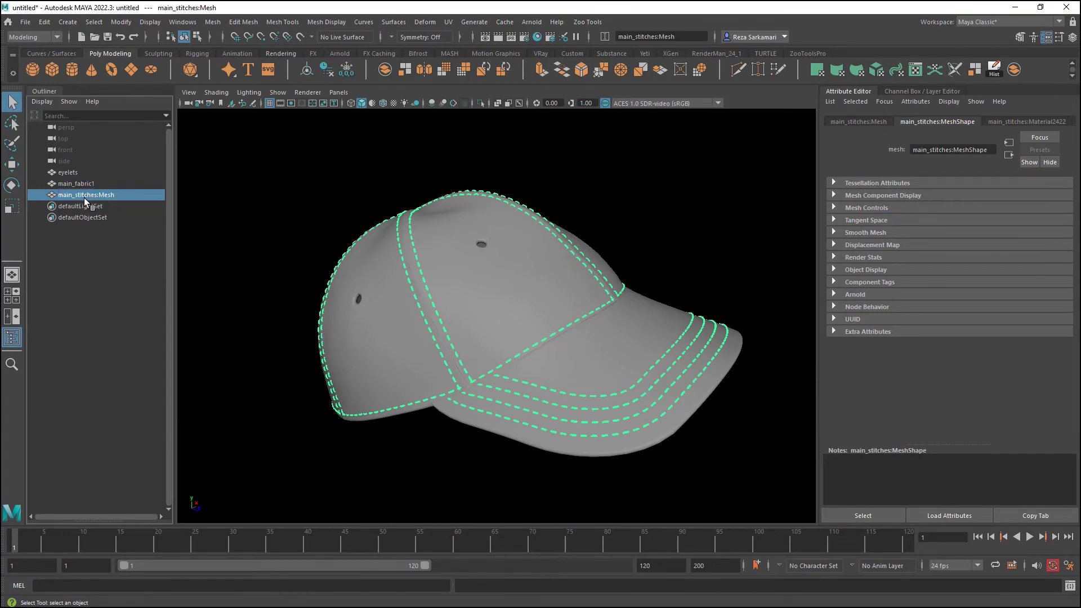
{"action": "key", "text": "shift+Up"}
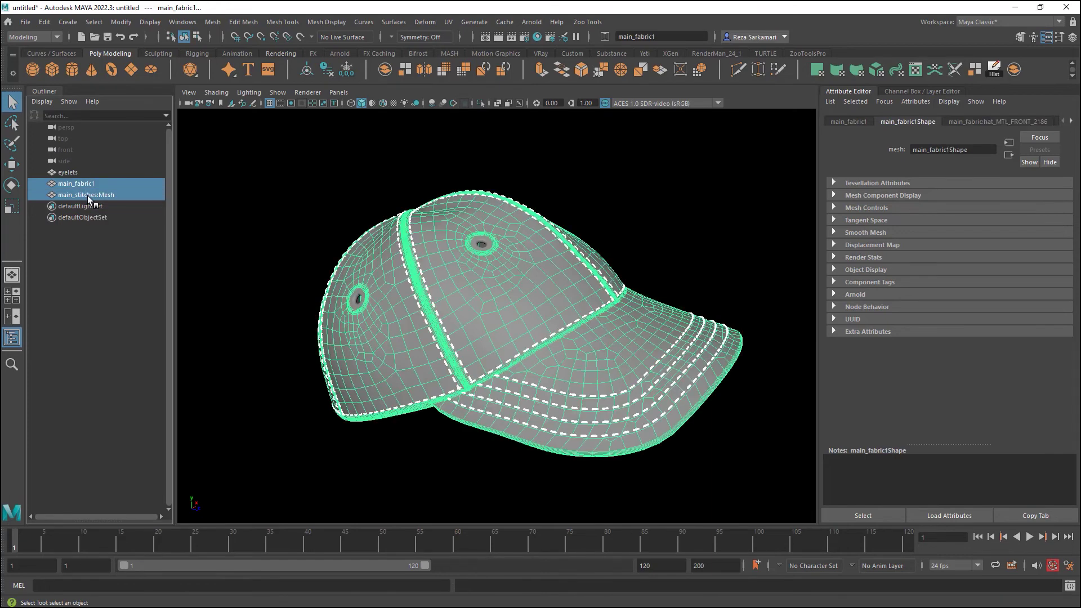
{"action": "left_click", "coordinate": [87, 194]}
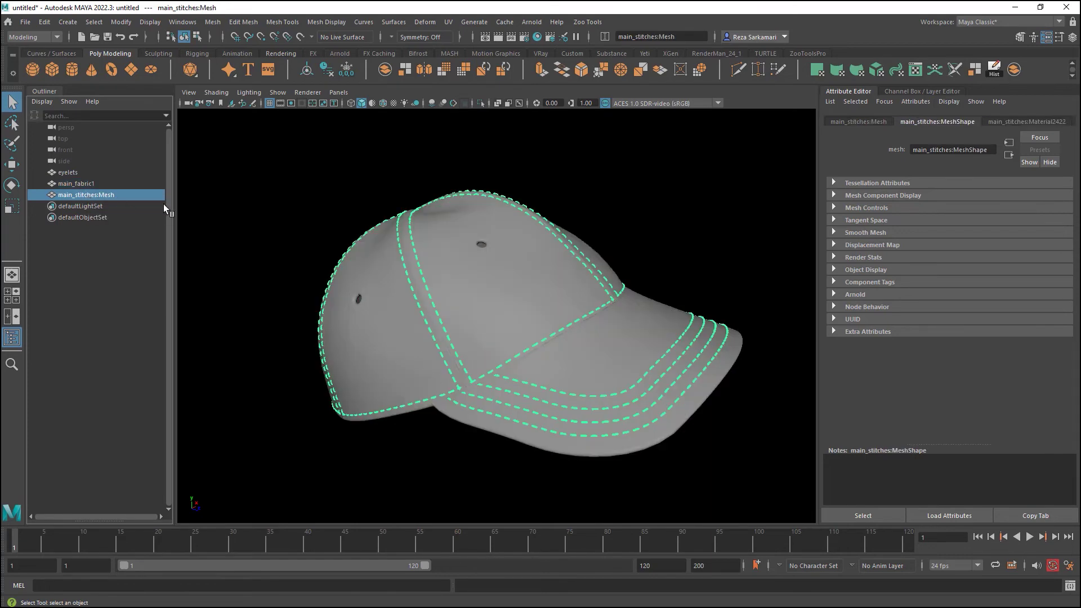
Delete the main_stitches and main_fabric namespaces, merging their contents with root.
{"action": "left_click", "coordinate": [182, 23]}
{"action": "mouse_move", "coordinate": [237, 79]}
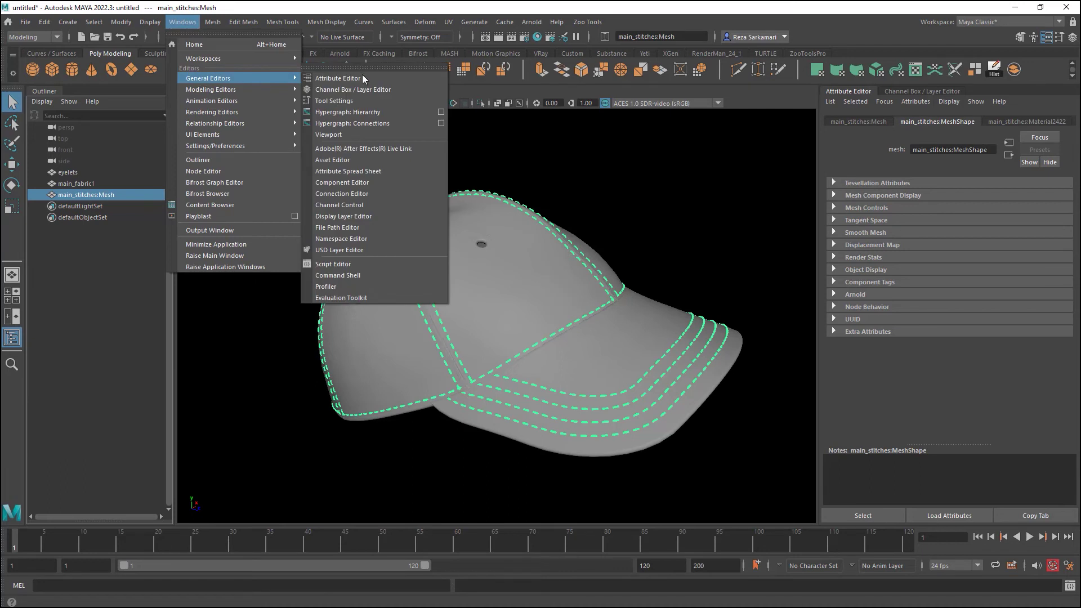
{"action": "left_click", "coordinate": [342, 238]}
{"action": "left_click", "coordinate": [269, 224]}
{"action": "left_click", "coordinate": [265, 214], "text": "ctrl"}
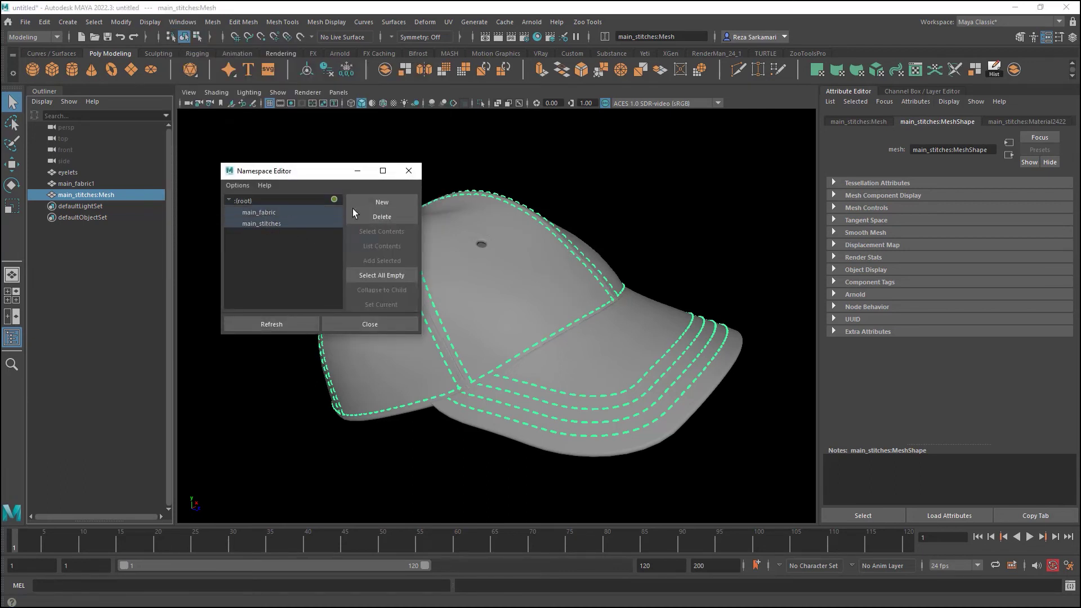
{"action": "left_click", "coordinate": [372, 218]}
{"action": "left_click", "coordinate": [451, 313]}
{"action": "left_click", "coordinate": [451, 313]}
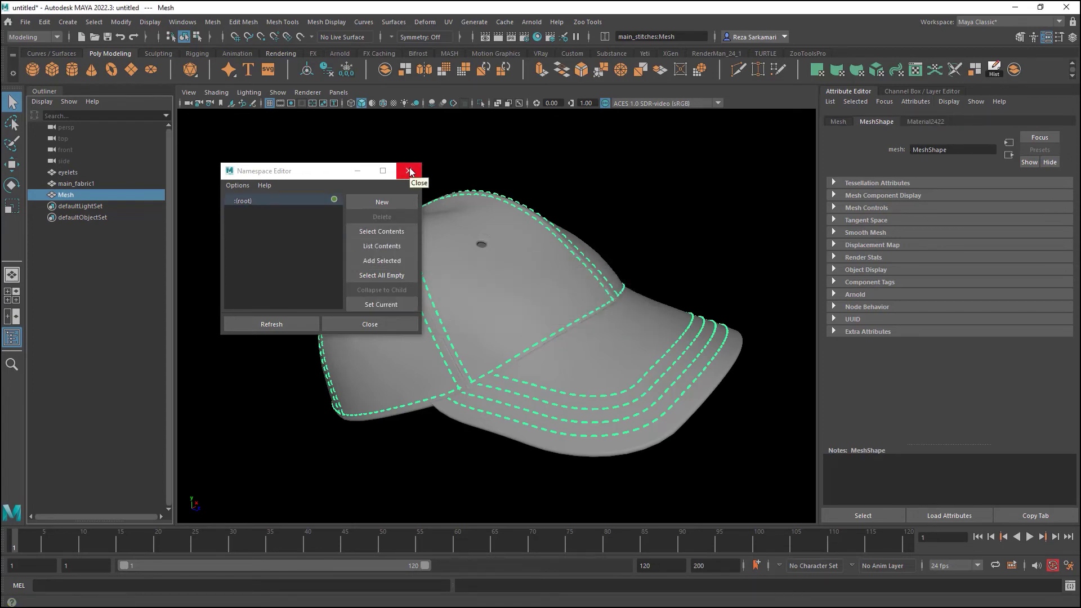
{"action": "left_click", "coordinate": [410, 171]}
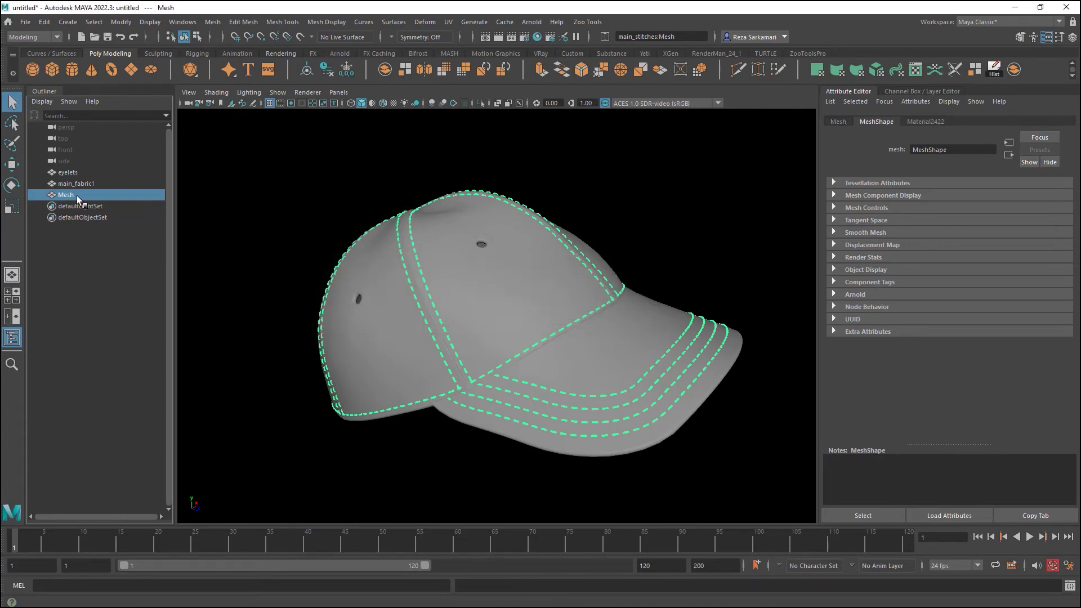
Rename the stitch mesh to stitches.
{"action": "double_click", "coordinate": [77, 195]}
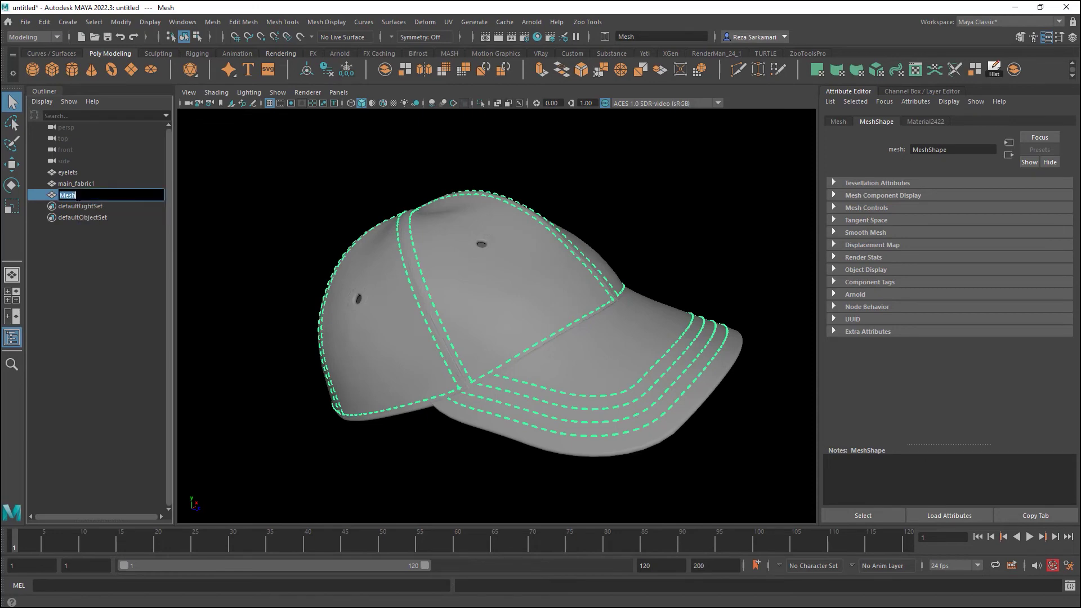
{"action": "type", "text": "stitches"}
{"action": "key", "text": "Return"}
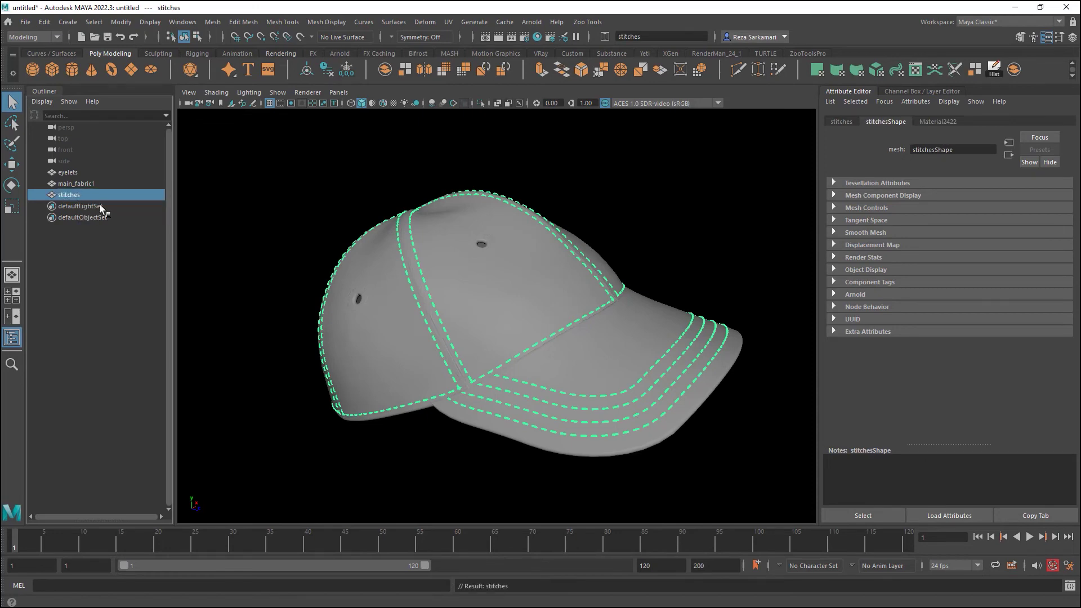
{"action": "left_click", "coordinate": [87, 185]}
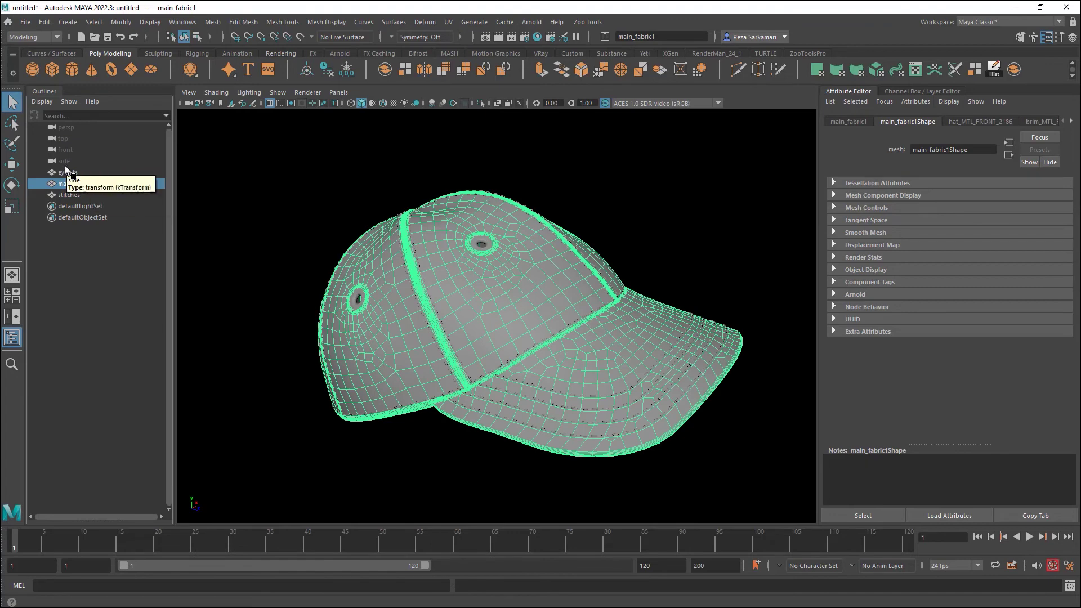
{"action": "left_click", "coordinate": [78, 275]}
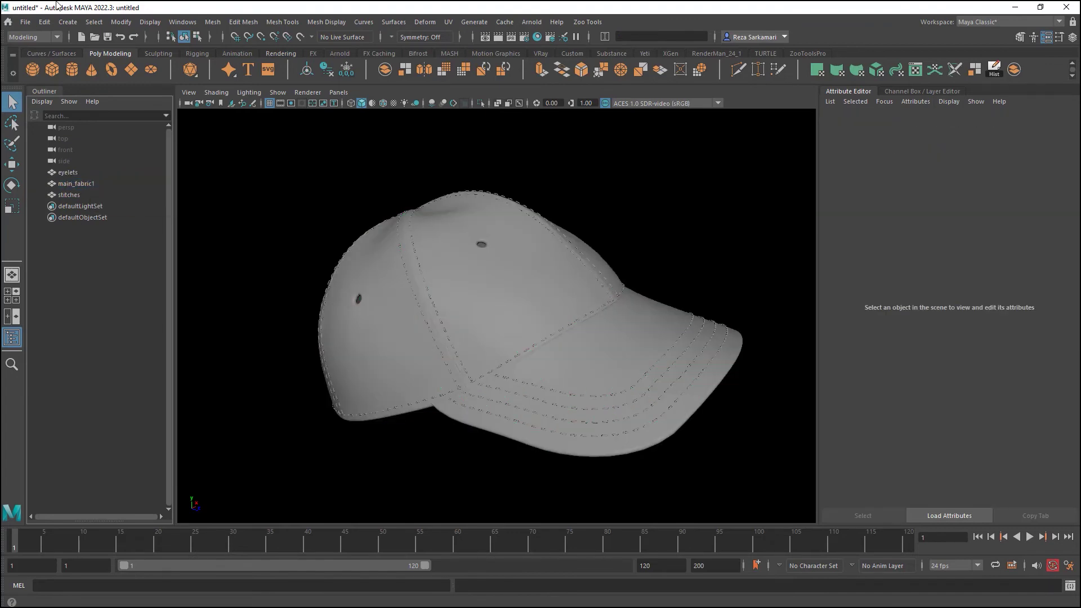
Import main_btn.obj from the Hat_Export buttons folder and select the button mesh.
{"action": "left_click", "coordinate": [25, 22]}
{"action": "left_click", "coordinate": [48, 149]}
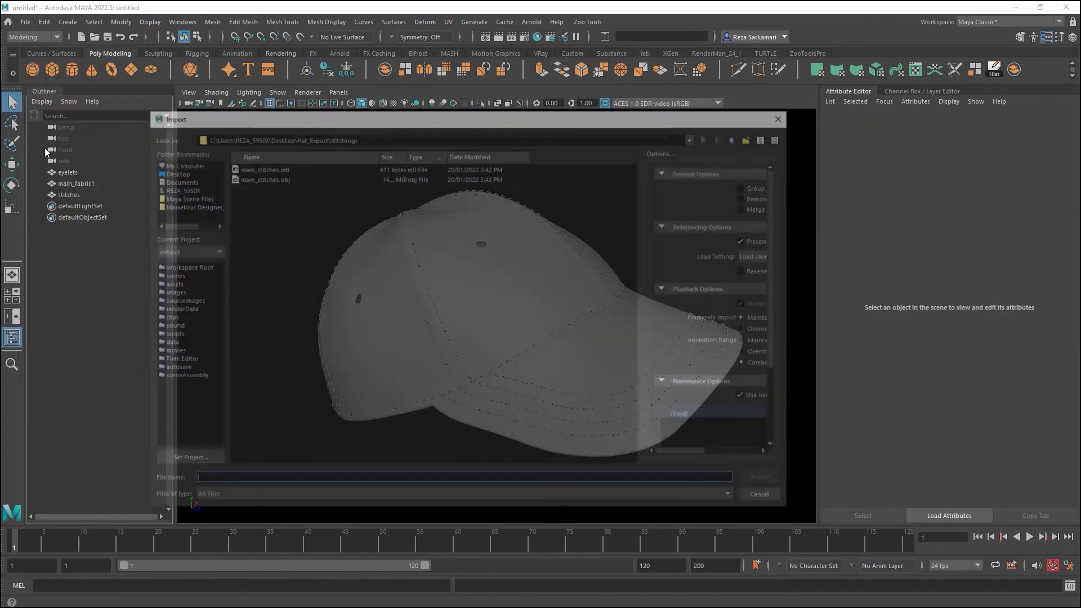
{"action": "left_click", "coordinate": [736, 138]}
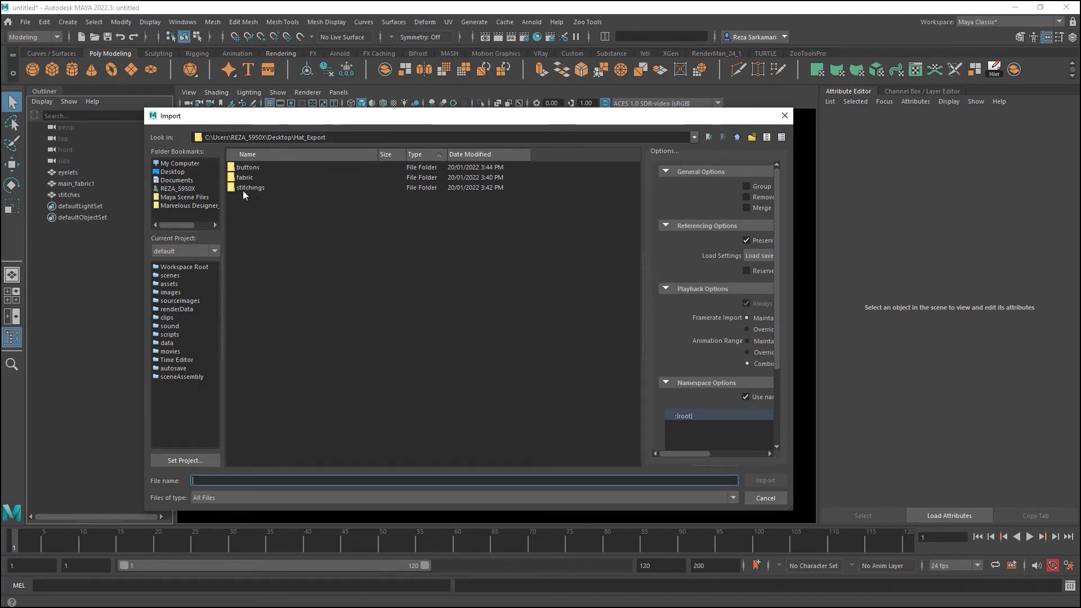
{"action": "double_click", "coordinate": [245, 168]}
{"action": "left_click", "coordinate": [256, 177]}
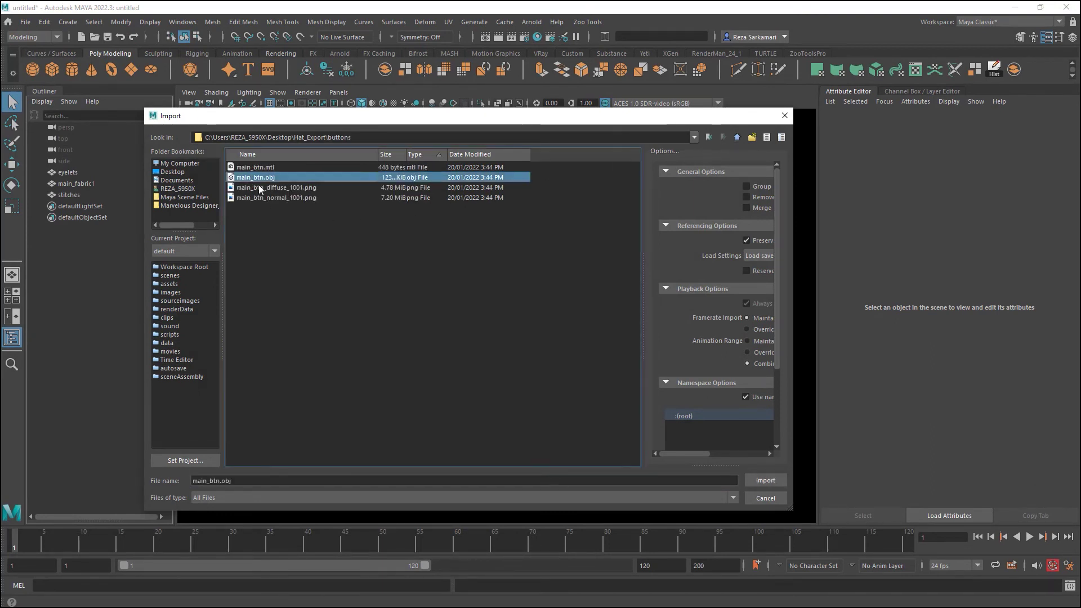
{"action": "left_click", "coordinate": [765, 480]}
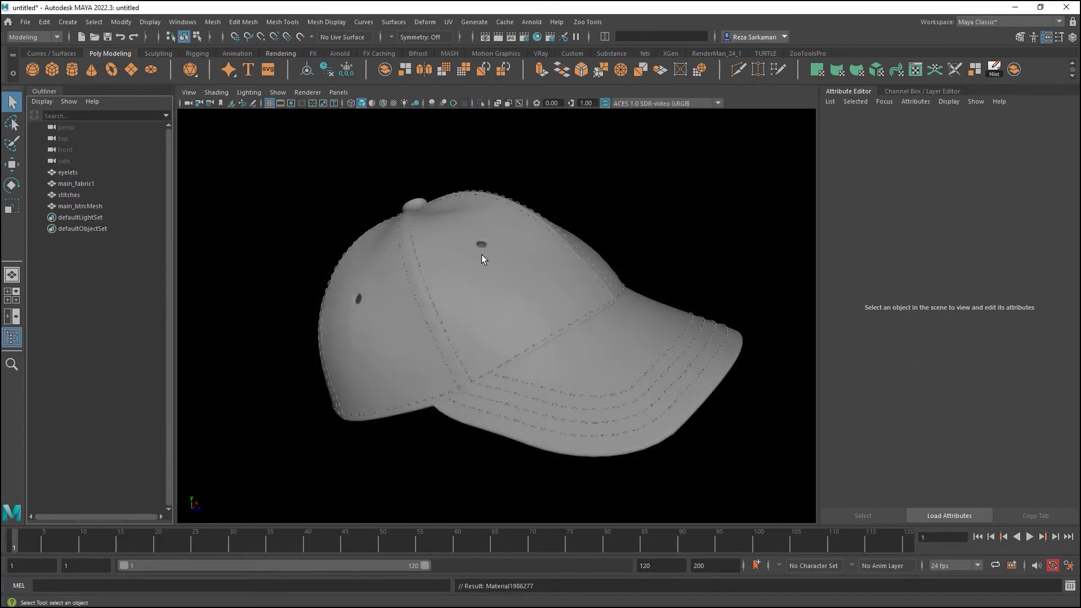
{"action": "left_click", "coordinate": [418, 205]}
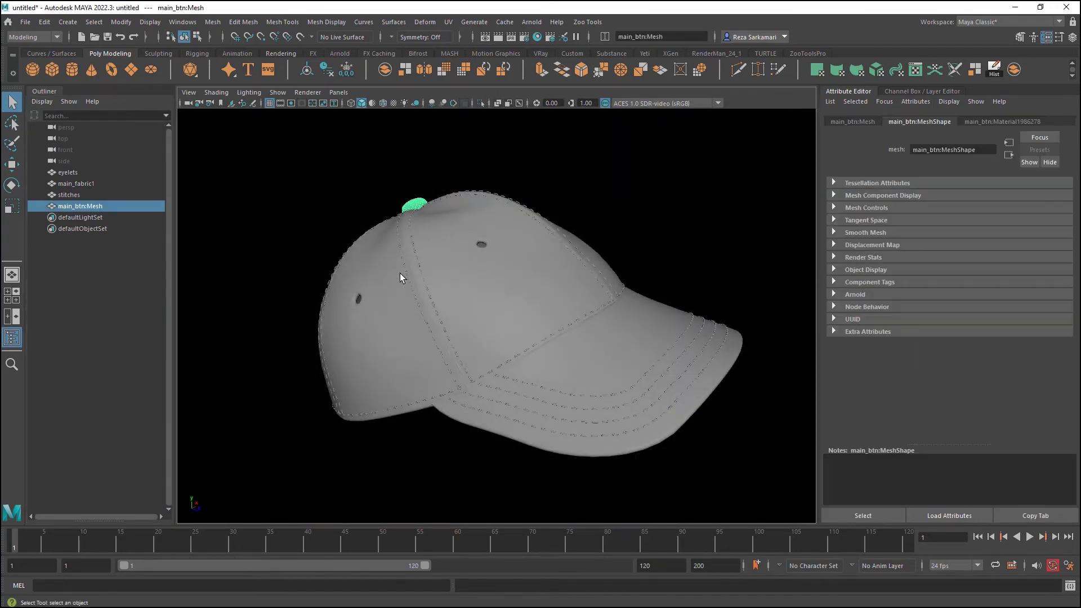
Delete the main_btn namespace, merging its contents with root.
{"action": "left_click", "coordinate": [182, 22]}
{"action": "mouse_move", "coordinate": [208, 78]}
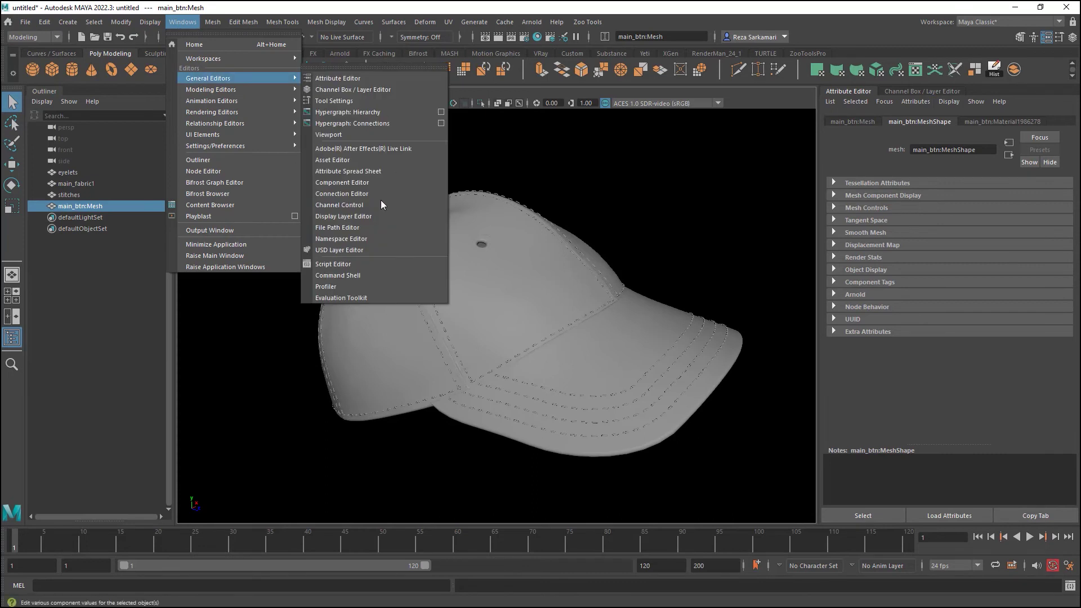
{"action": "left_click", "coordinate": [365, 239]}
{"action": "left_click", "coordinate": [253, 214]}
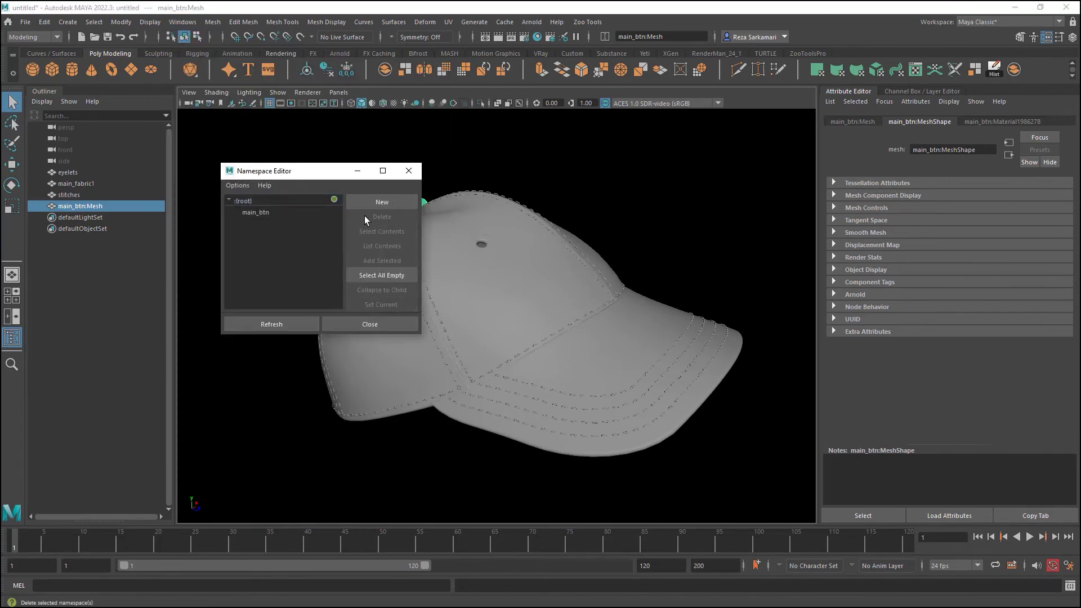
{"action": "left_click", "coordinate": [397, 216]}
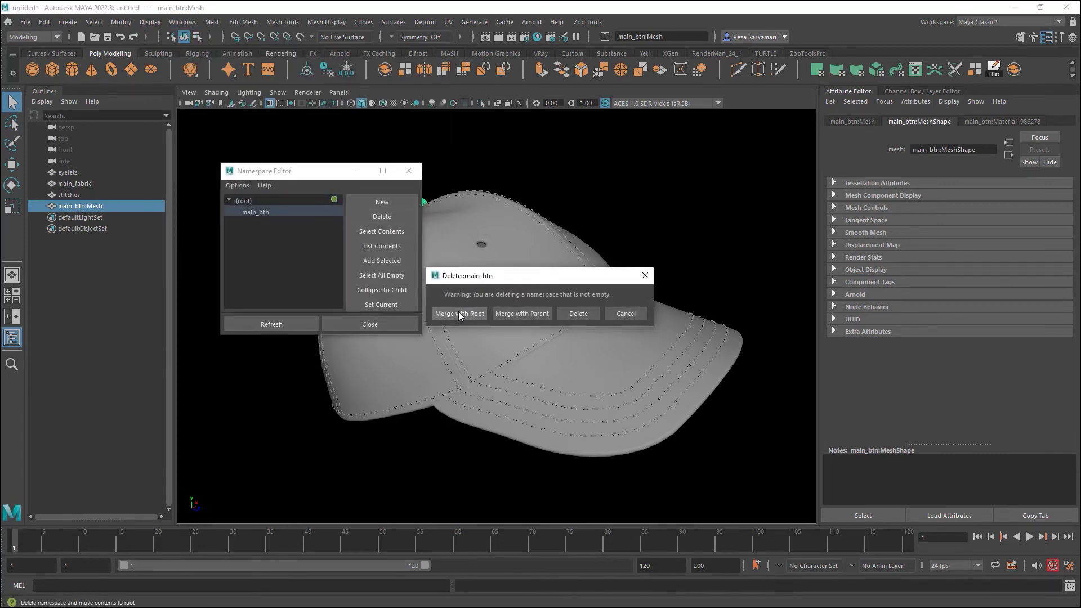
{"action": "left_click", "coordinate": [461, 314]}
{"action": "left_click", "coordinate": [408, 170]}
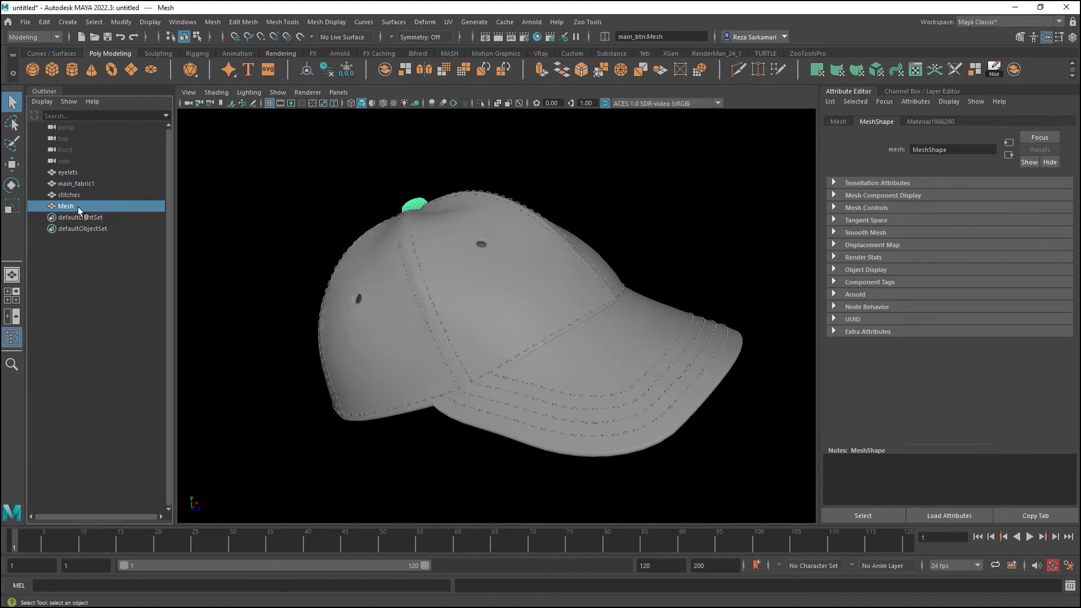
Rename the button mesh to button.
{"action": "double_click", "coordinate": [82, 207]}
{"action": "type", "text": "button"}
{"action": "key", "text": "Return"}
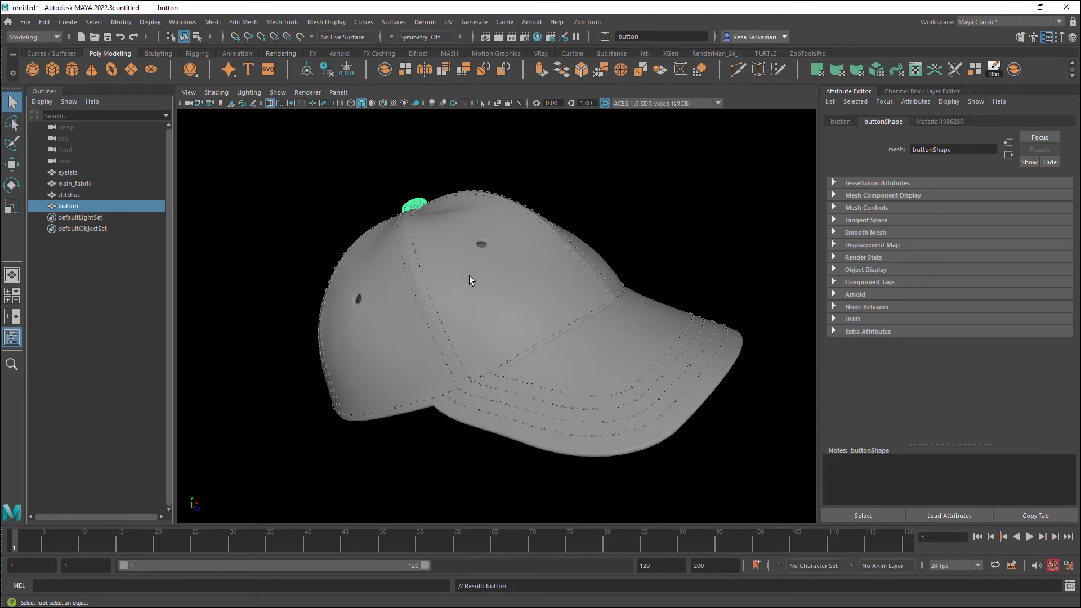
Assign a new Arnold aiStandardSurface material to the eyelets.
{"action": "left_click", "coordinate": [480, 247]}
{"action": "right_click_drag", "start_coordinate": [480, 249], "coordinate": [440, 540]}
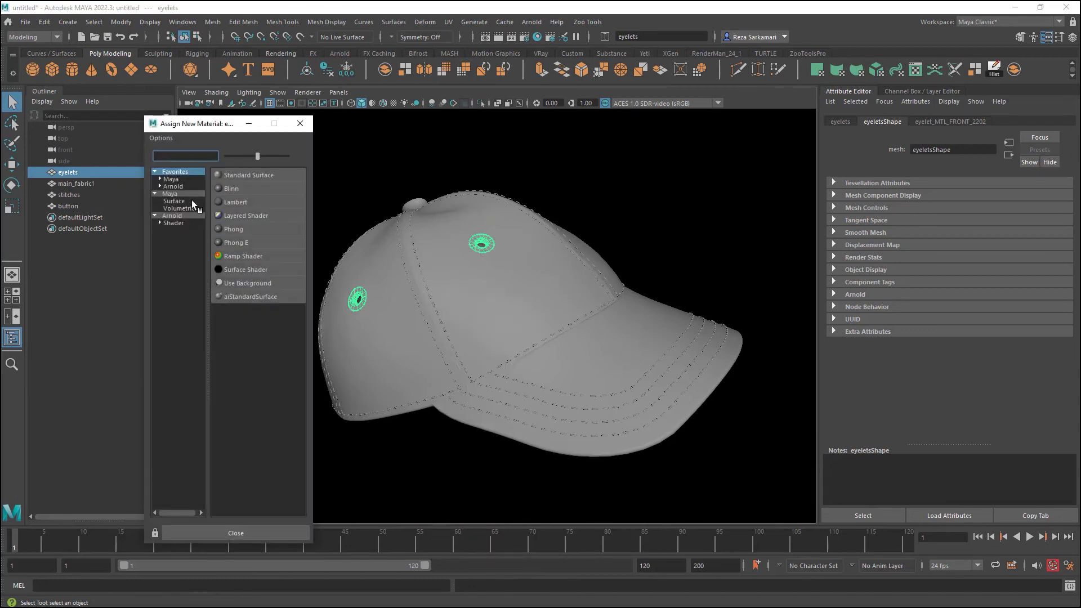
{"action": "left_click", "coordinate": [174, 186]}
{"action": "left_click", "coordinate": [240, 176]}
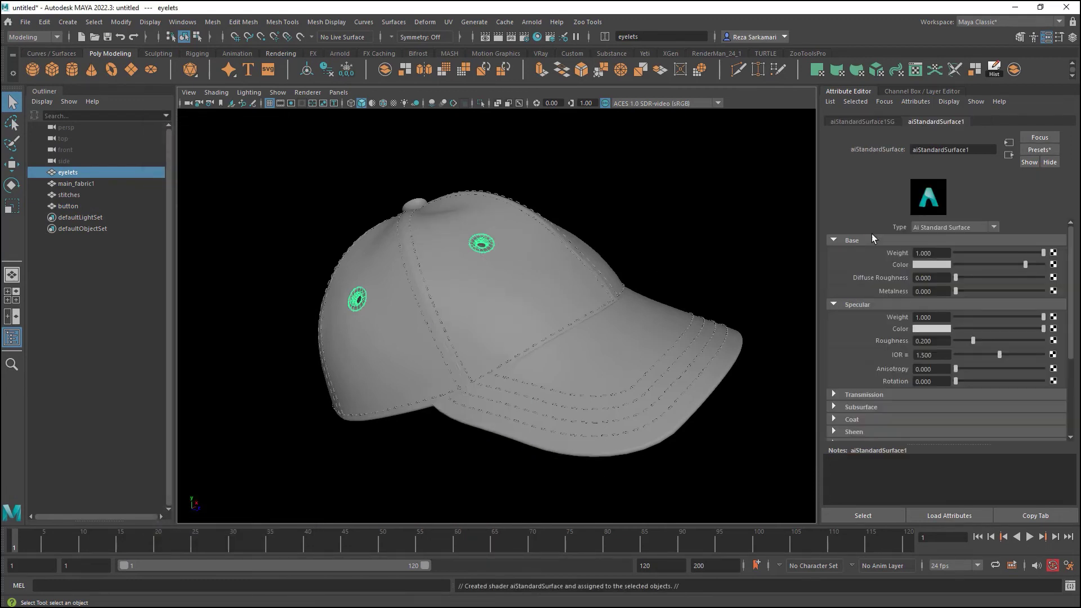
Set the eyelet shader's metalness to 0.526 and its base colour to dark green.
{"action": "left_click_drag", "start_coordinate": [992, 291], "coordinate": [1002, 291]}
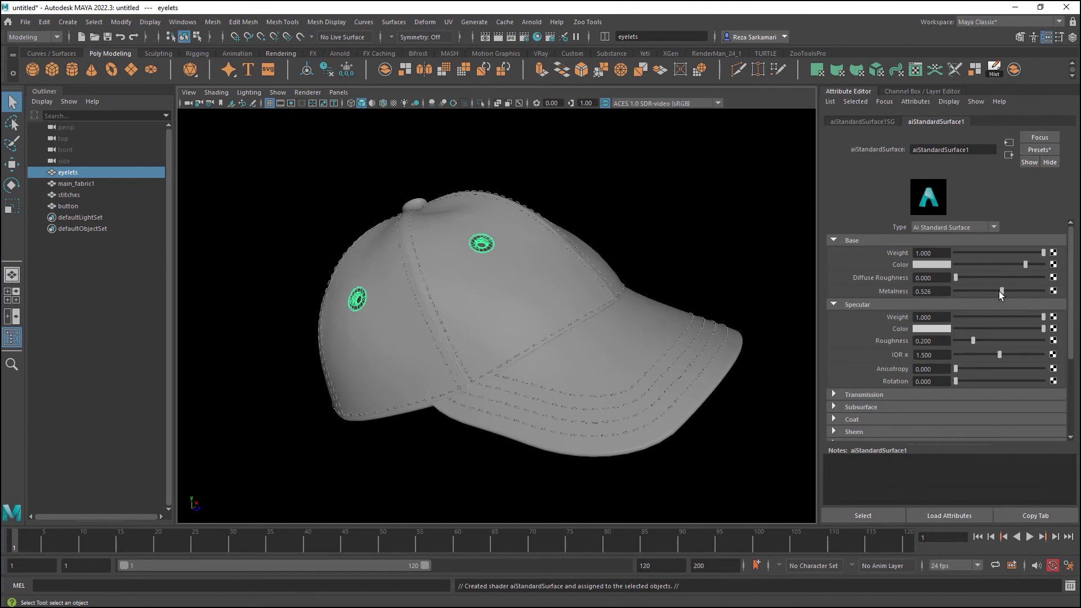
{"action": "left_click", "coordinate": [930, 265]}
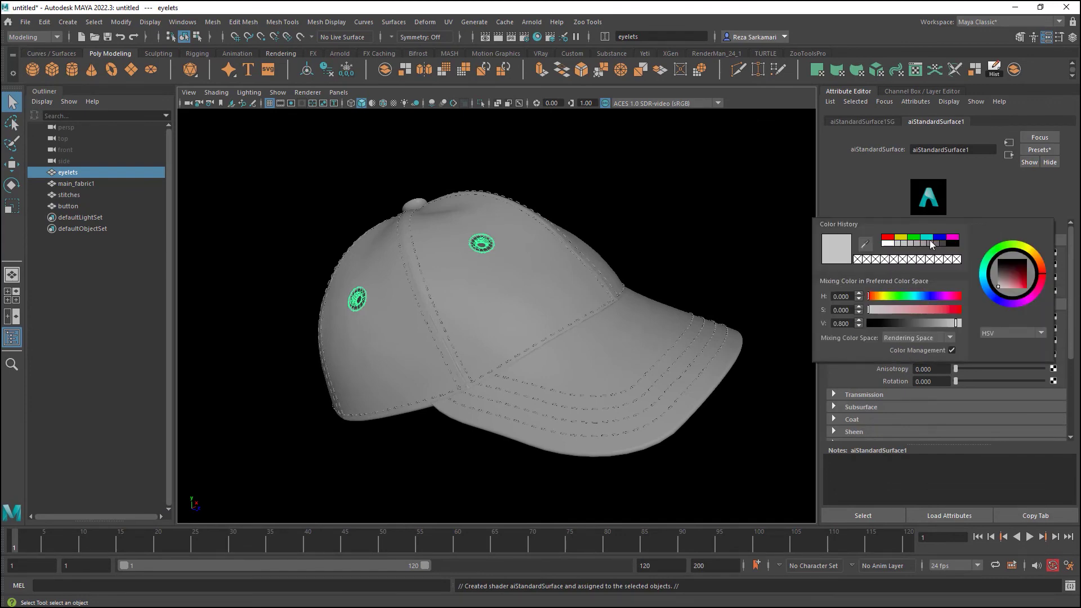
{"action": "left_click", "coordinate": [913, 237]}
{"action": "left_click", "coordinate": [915, 323]}
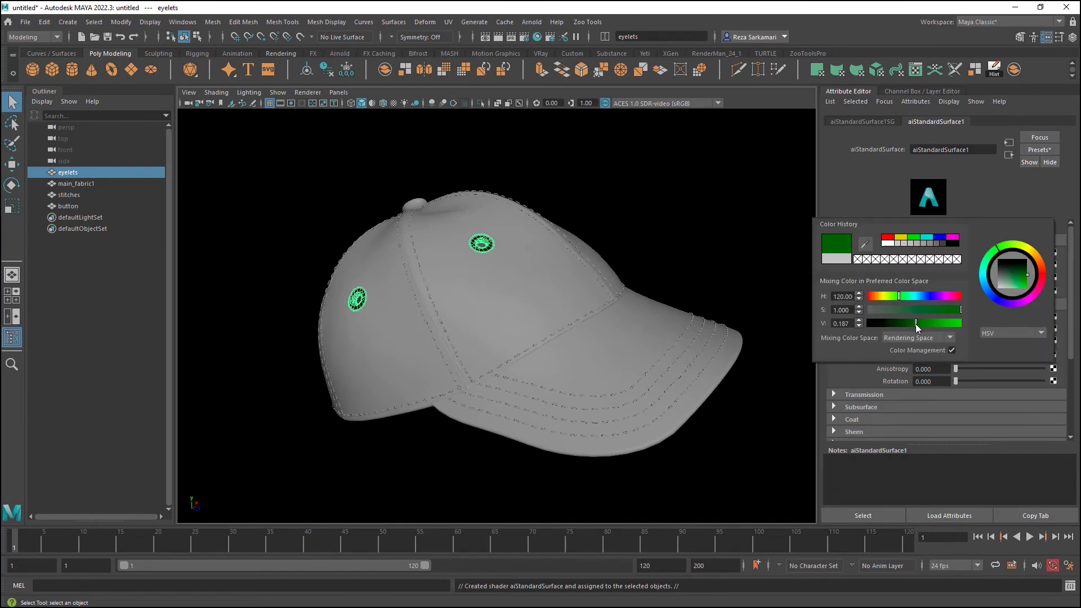
{"action": "left_click", "coordinate": [707, 243]}
{"action": "left_click", "coordinate": [523, 403]}
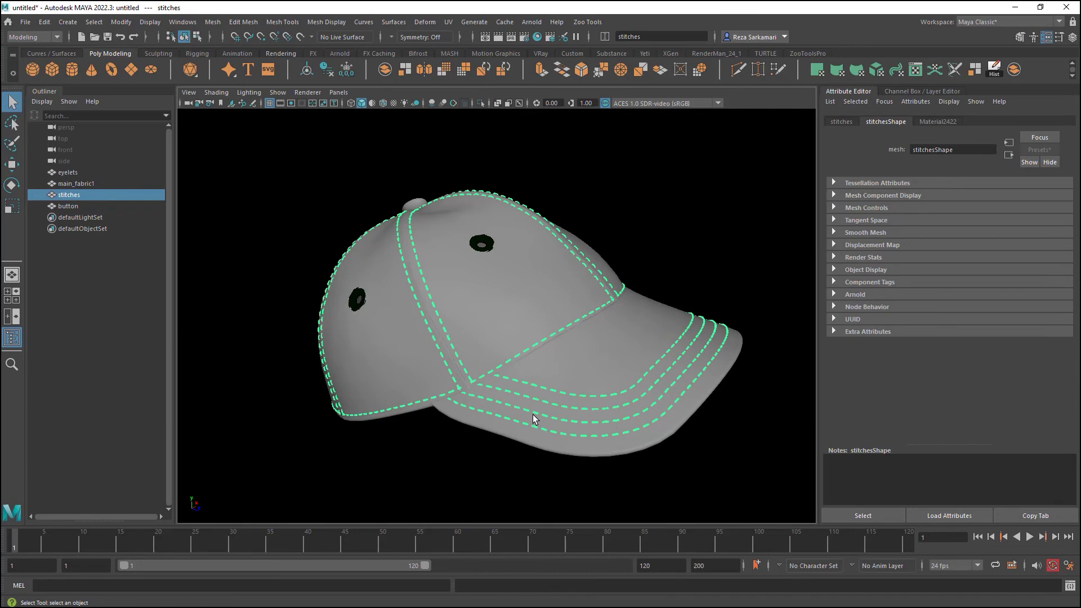
{"action": "left_click", "coordinate": [532, 414]}
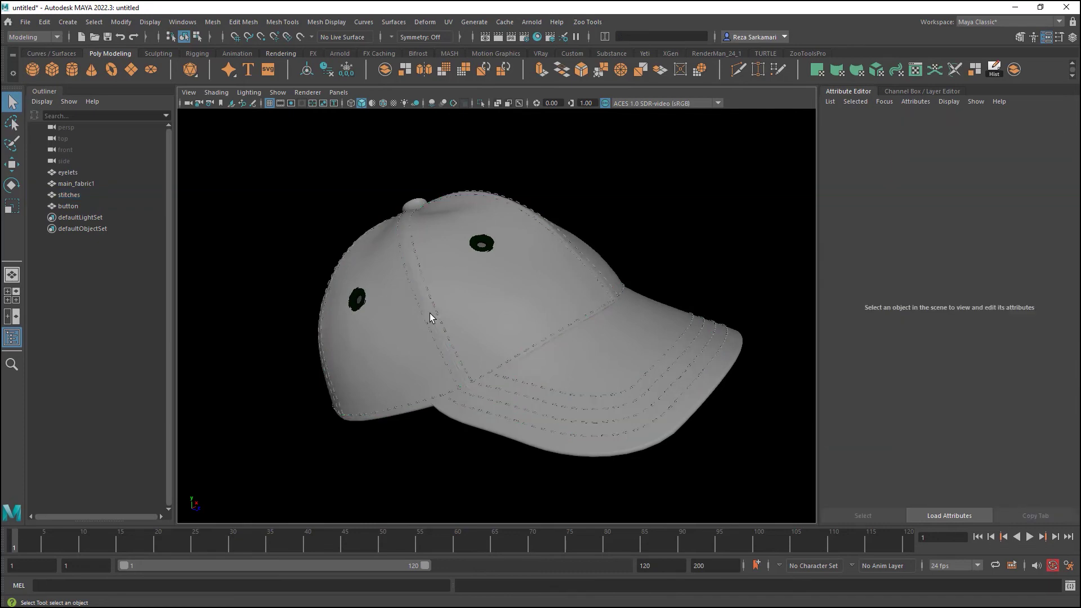
Select main_fabric1 and open its UVs in the UV Editor.
{"action": "left_click", "coordinate": [516, 308]}
{"action": "left_click", "coordinate": [448, 22]}
{"action": "left_click", "coordinate": [467, 35]}
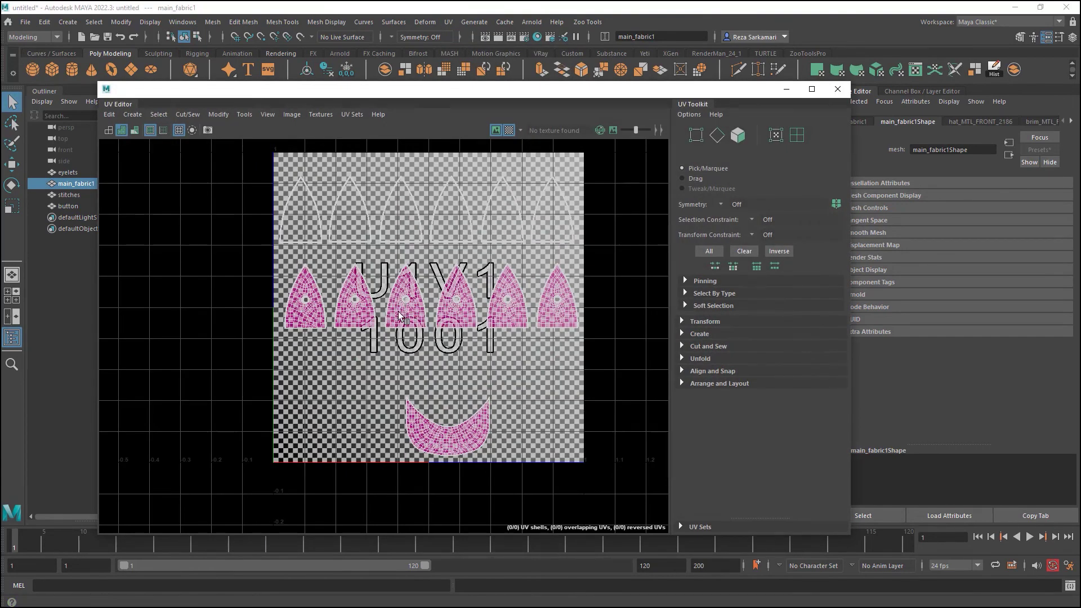
{"action": "scroll", "coordinate": [400, 310], "scroll_direction": "up", "scroll_amount": 3}
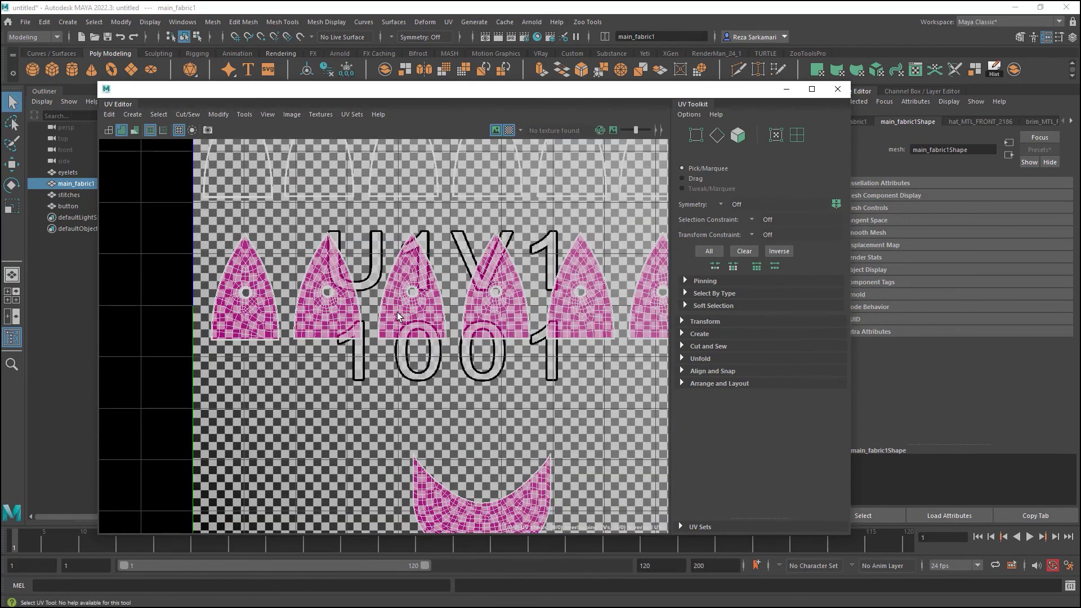
Move the overlapping panel shell below the row and turn off the Checker Map.
{"action": "right_click_drag", "start_coordinate": [408, 317], "coordinate": [347, 302]}
{"action": "left_click", "coordinate": [419, 320]}
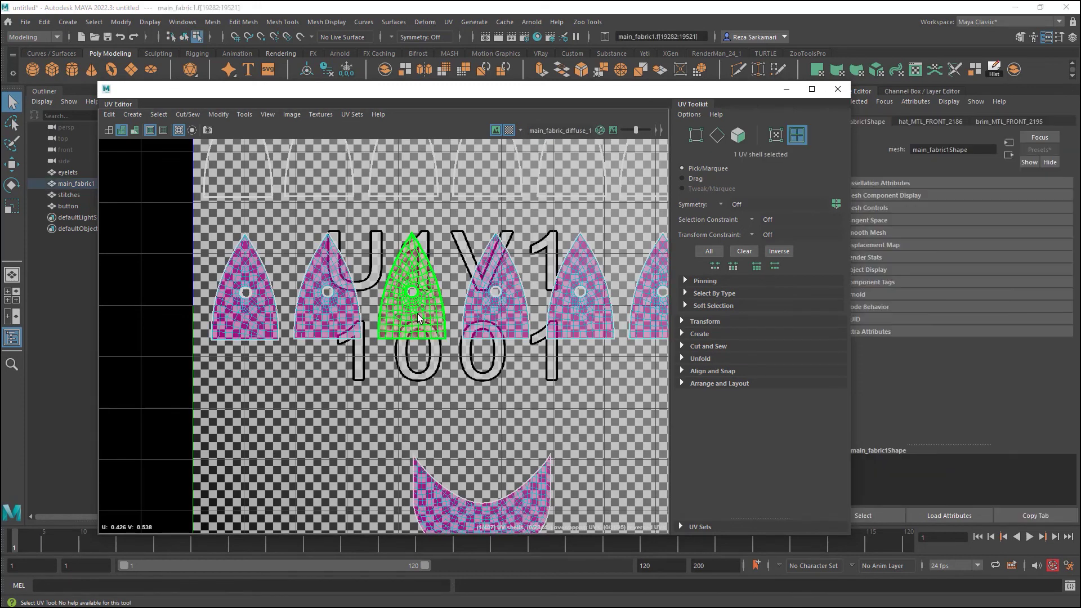
{"action": "key", "text": "w"}
{"action": "left_click_drag", "start_coordinate": [415, 324], "coordinate": [414, 435]}
{"action": "scroll", "coordinate": [434, 329], "scroll_direction": "up", "scroll_amount": 2}
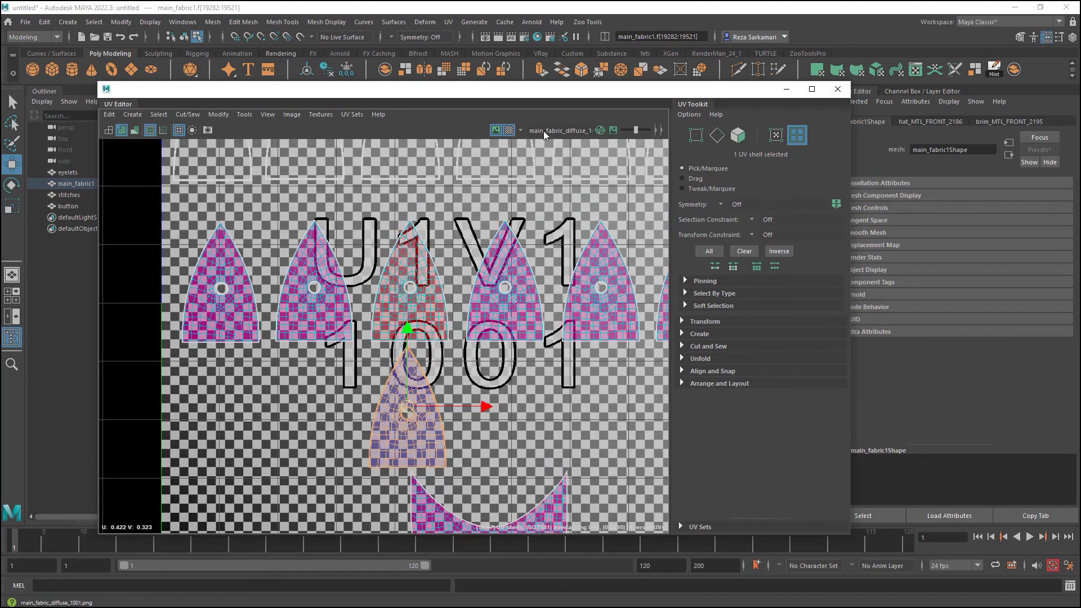
{"action": "left_click", "coordinate": [509, 129]}
{"action": "left_click", "coordinate": [509, 130]}
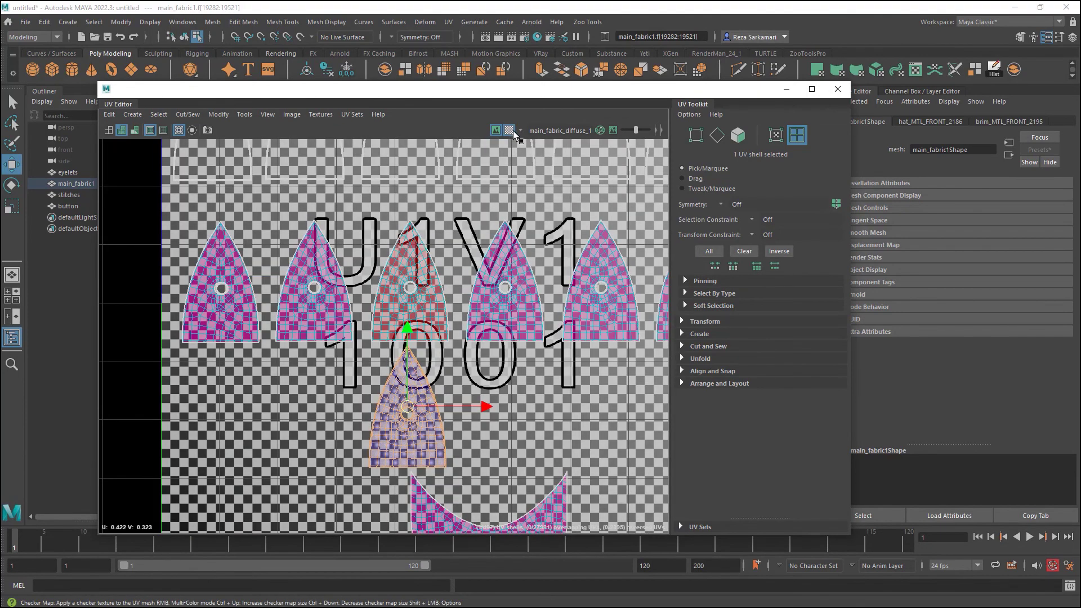
{"action": "left_click", "coordinate": [511, 130]}
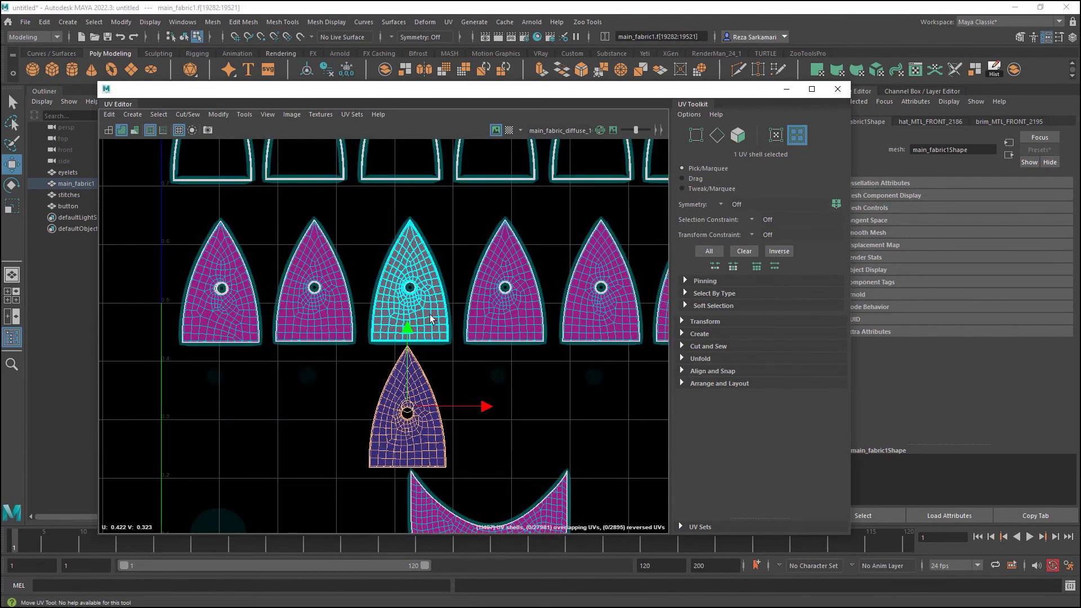
Convert the red shell's corner UVs to the whole shell, flip it, and deselect.
{"action": "right_click_drag", "start_coordinate": [419, 307], "coordinate": [446, 313]}
{"action": "left_click_drag", "start_coordinate": [447, 338], "coordinate": [442, 335]}
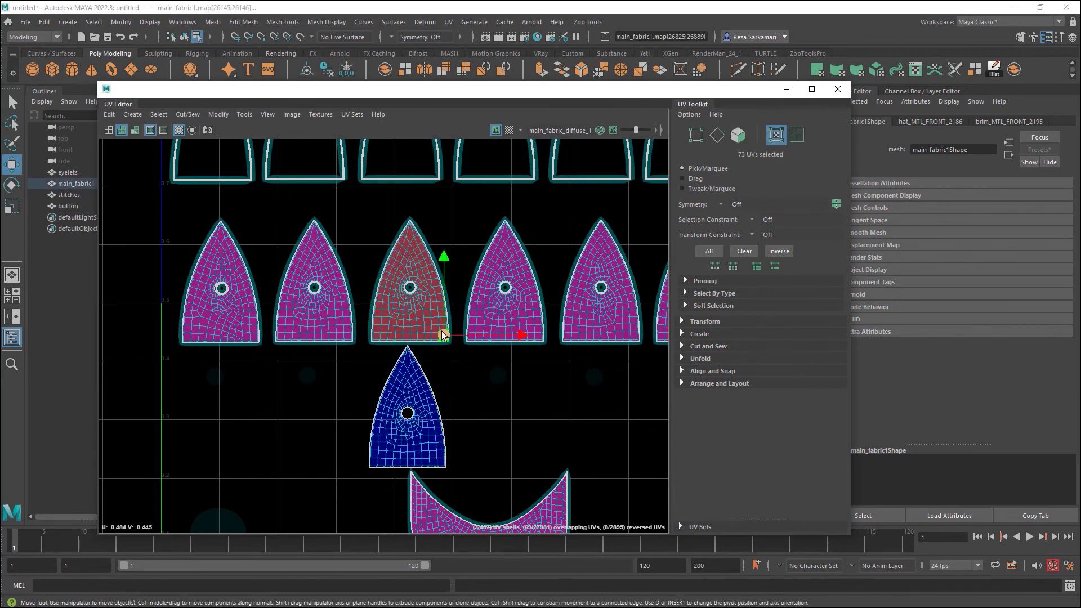
{"action": "right_click", "coordinate": [442, 336], "text": "ctrl"}
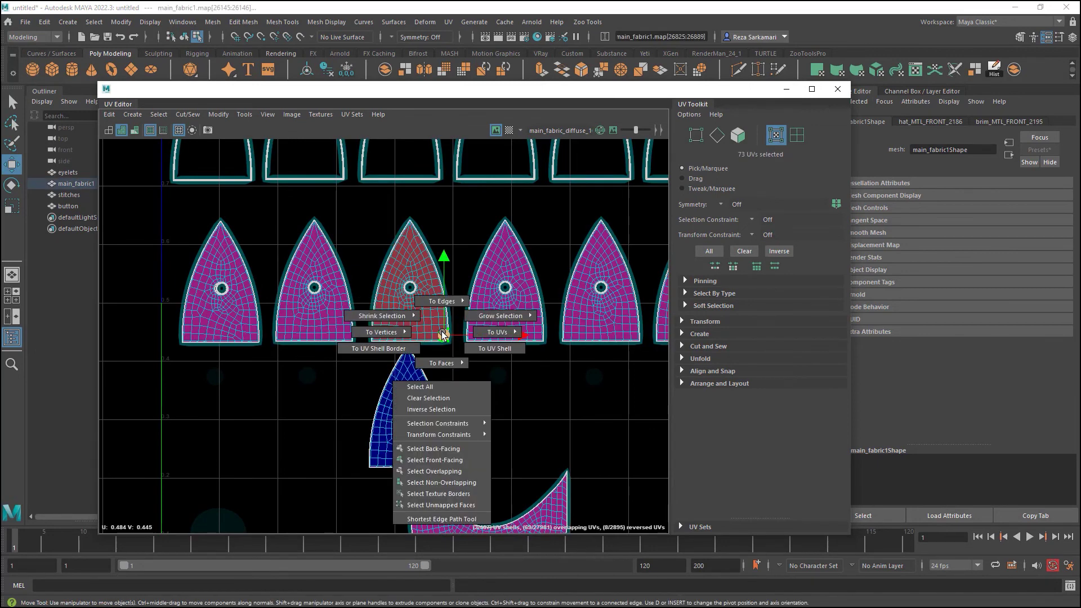
{"action": "left_click", "coordinate": [468, 349]}
{"action": "right_click", "coordinate": [421, 278], "text": "shift"}
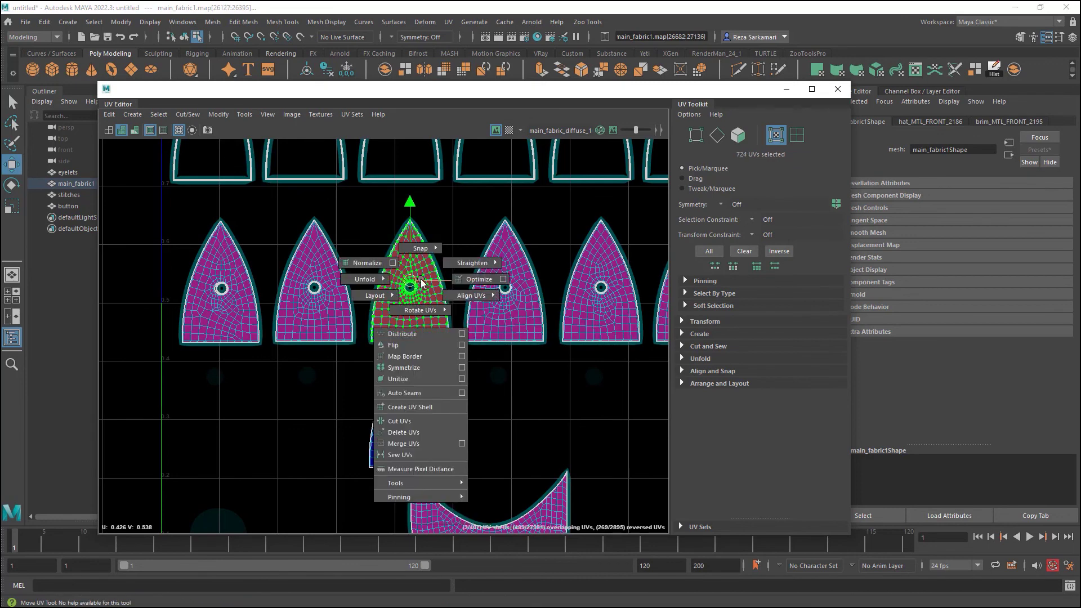
{"action": "left_click", "coordinate": [432, 345]}
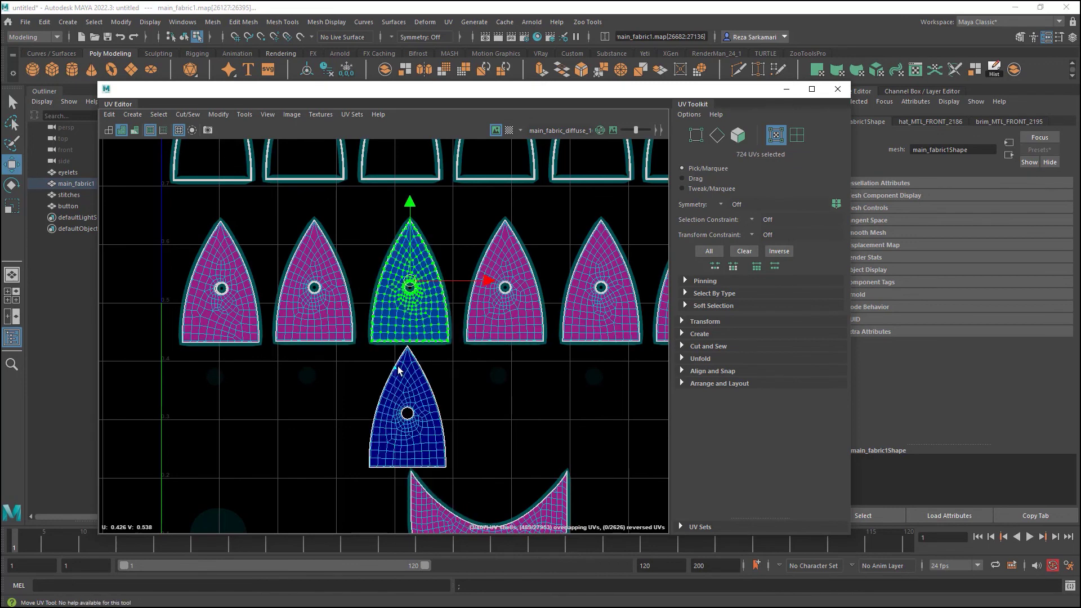
{"action": "left_click", "coordinate": [312, 395]}
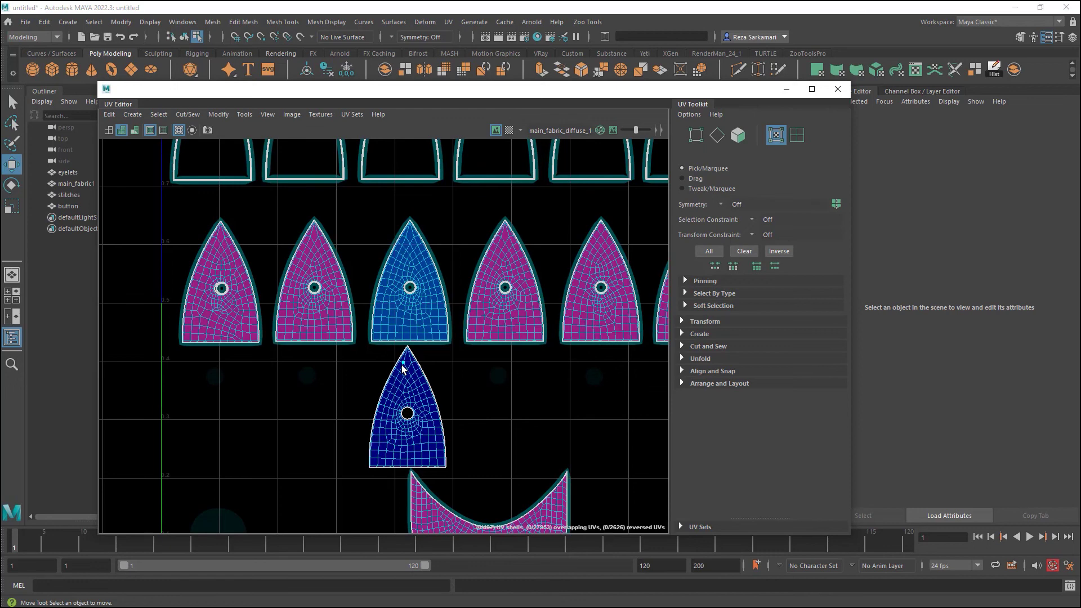
Return the cap to Object Mode and deselect it in the perspective view.
{"action": "scroll", "coordinate": [401, 372], "scroll_direction": "down", "scroll_amount": 2}
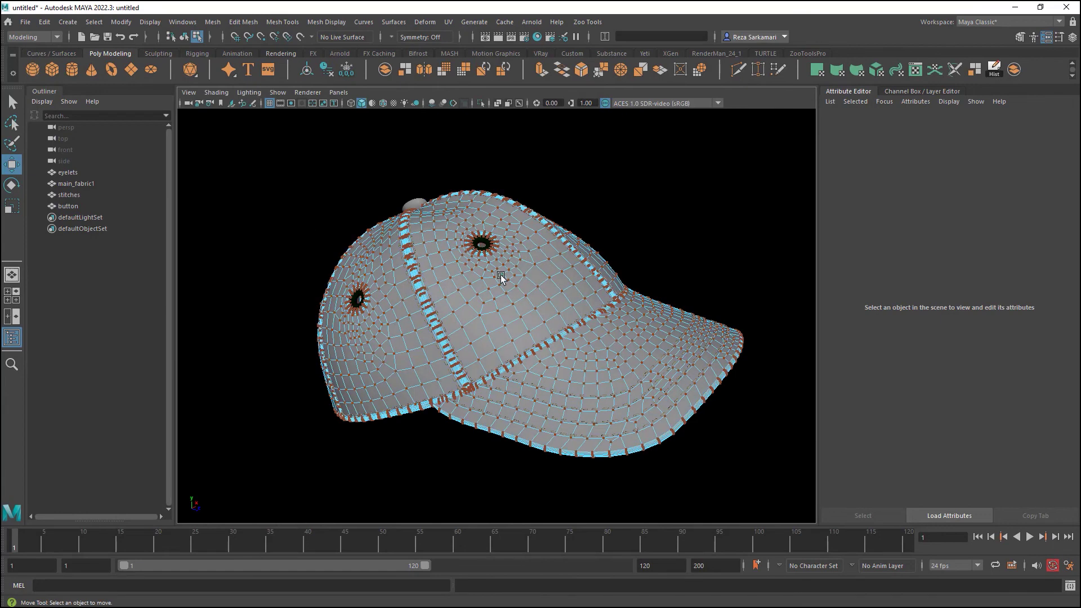
{"action": "right_click_drag", "start_coordinate": [502, 278], "coordinate": [555, 258]}
{"action": "left_click", "coordinate": [321, 477]}
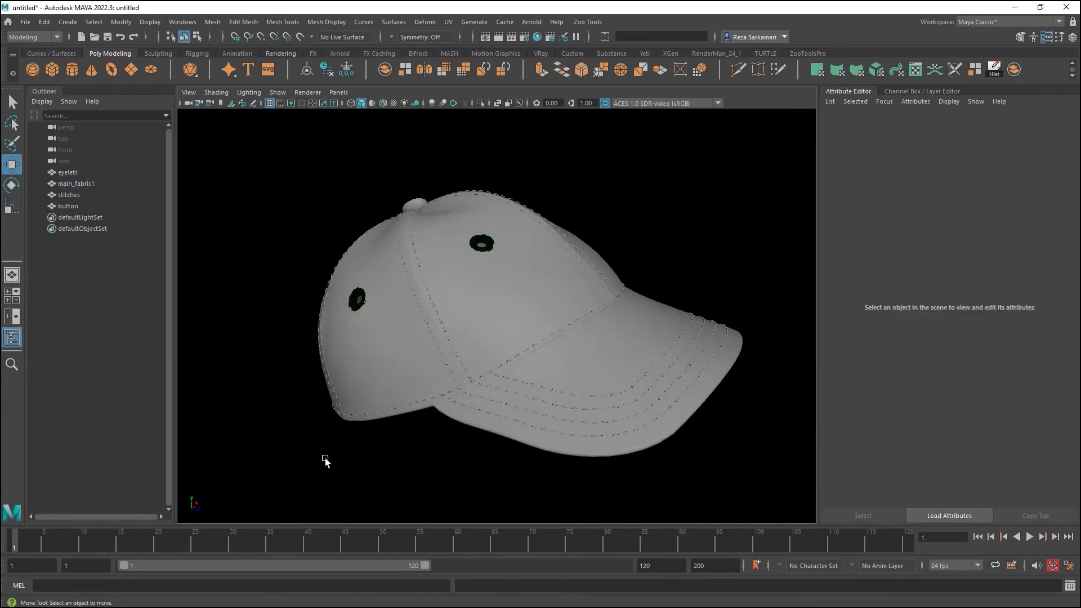